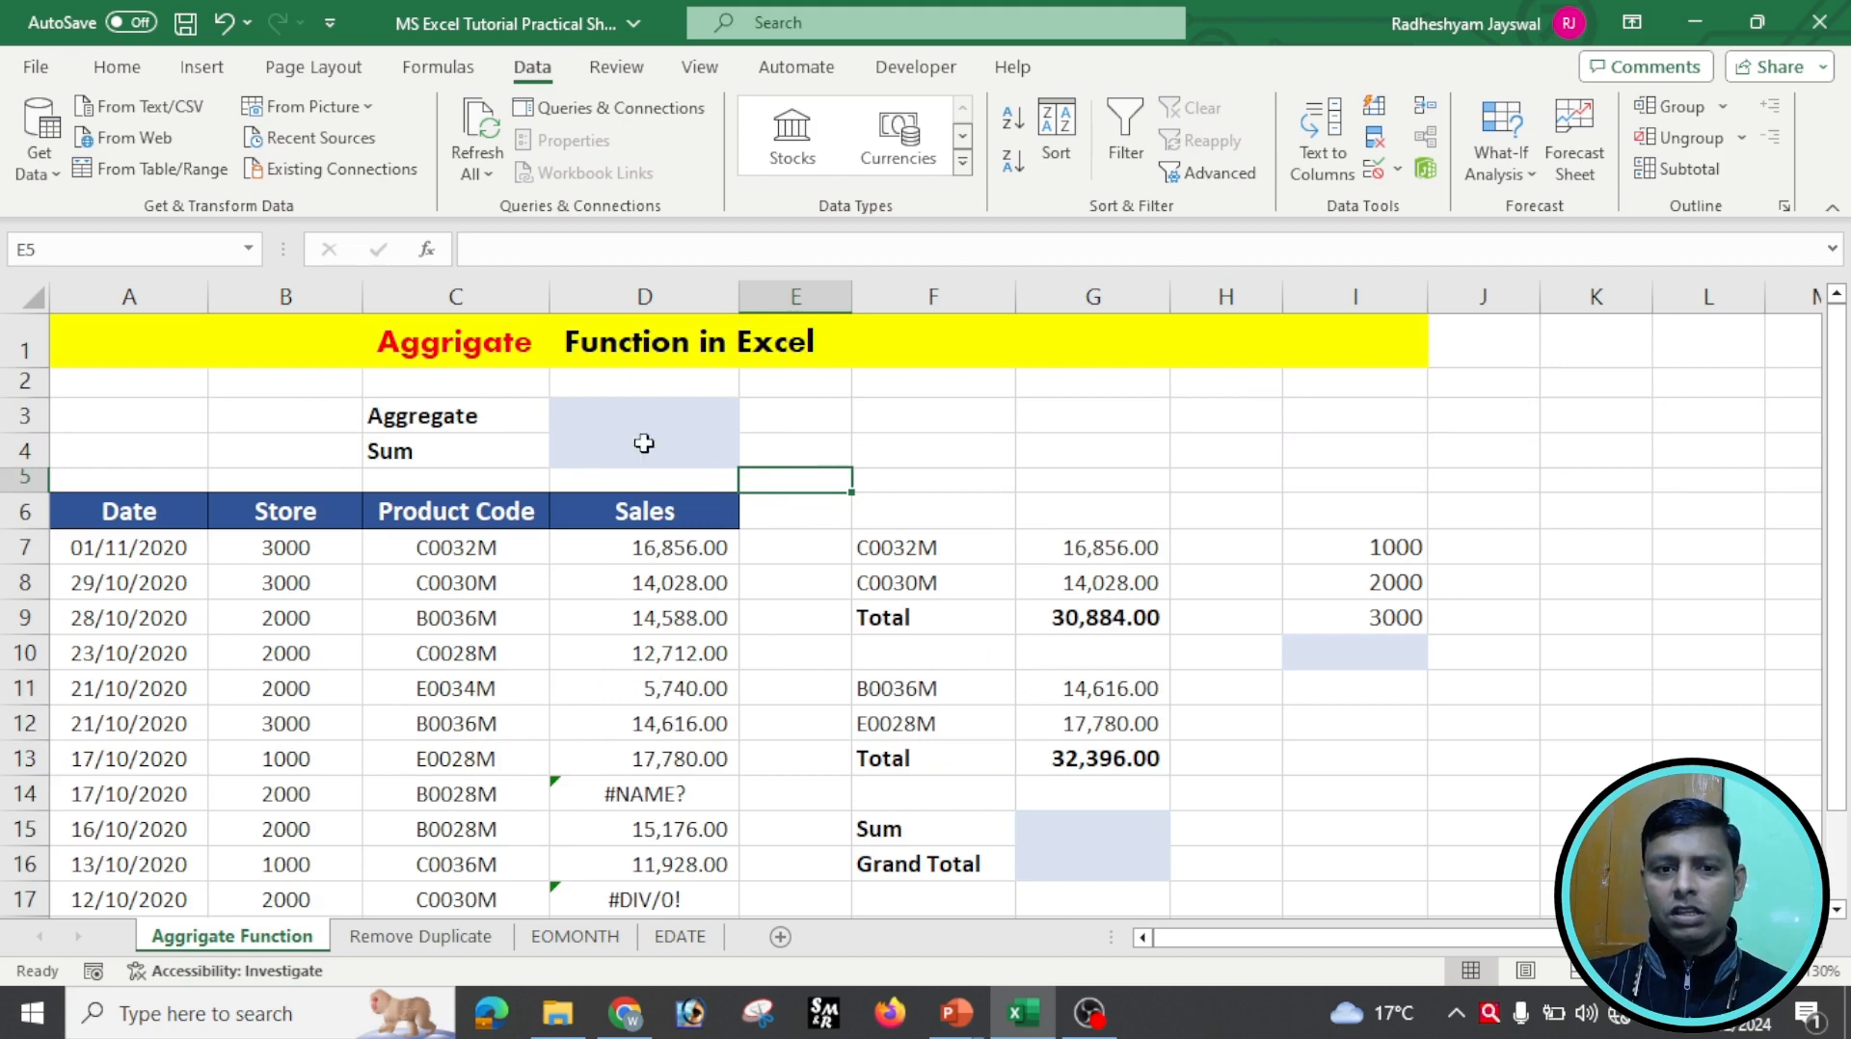
Enter =SUM(D7:D19) in cell D4 to total the Sales column with the SUM function.
{"action": "left_click", "coordinate": [646, 449]}
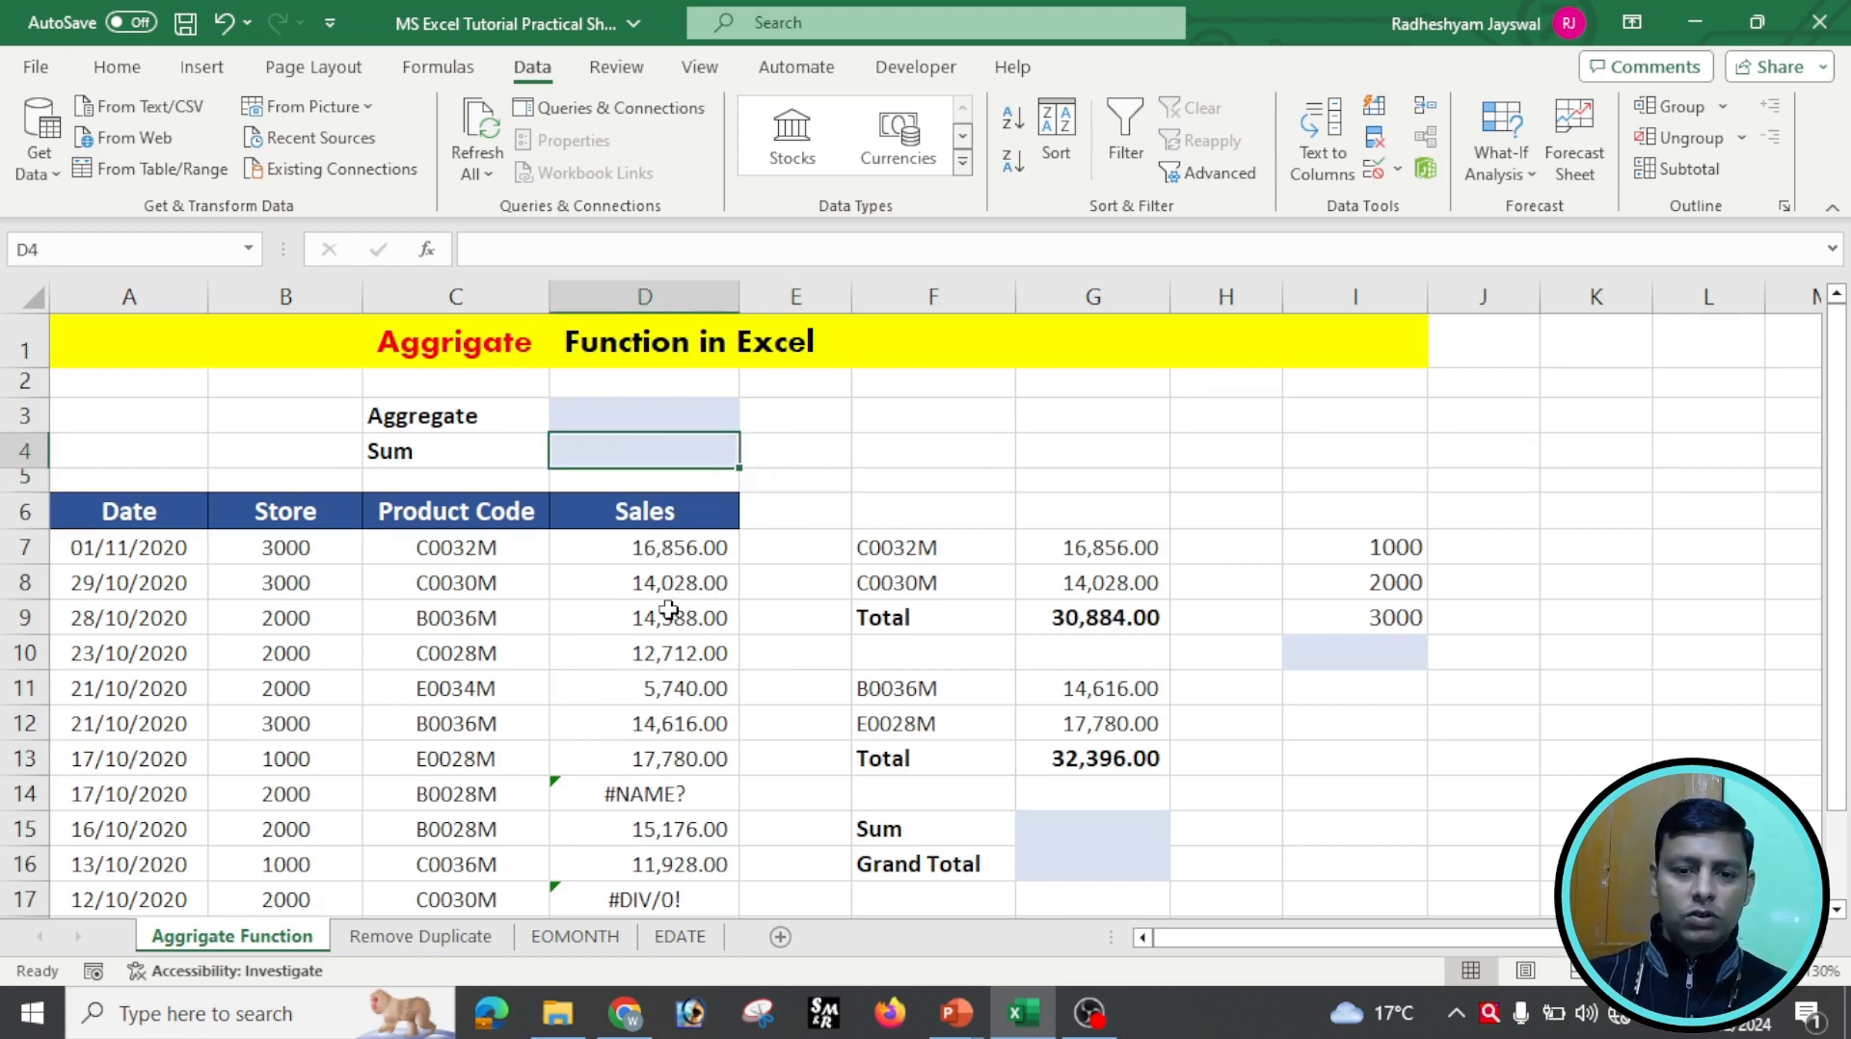
{"action": "scroll", "coordinate": [709, 794], "scroll_direction": "down", "scroll_amount": 2}
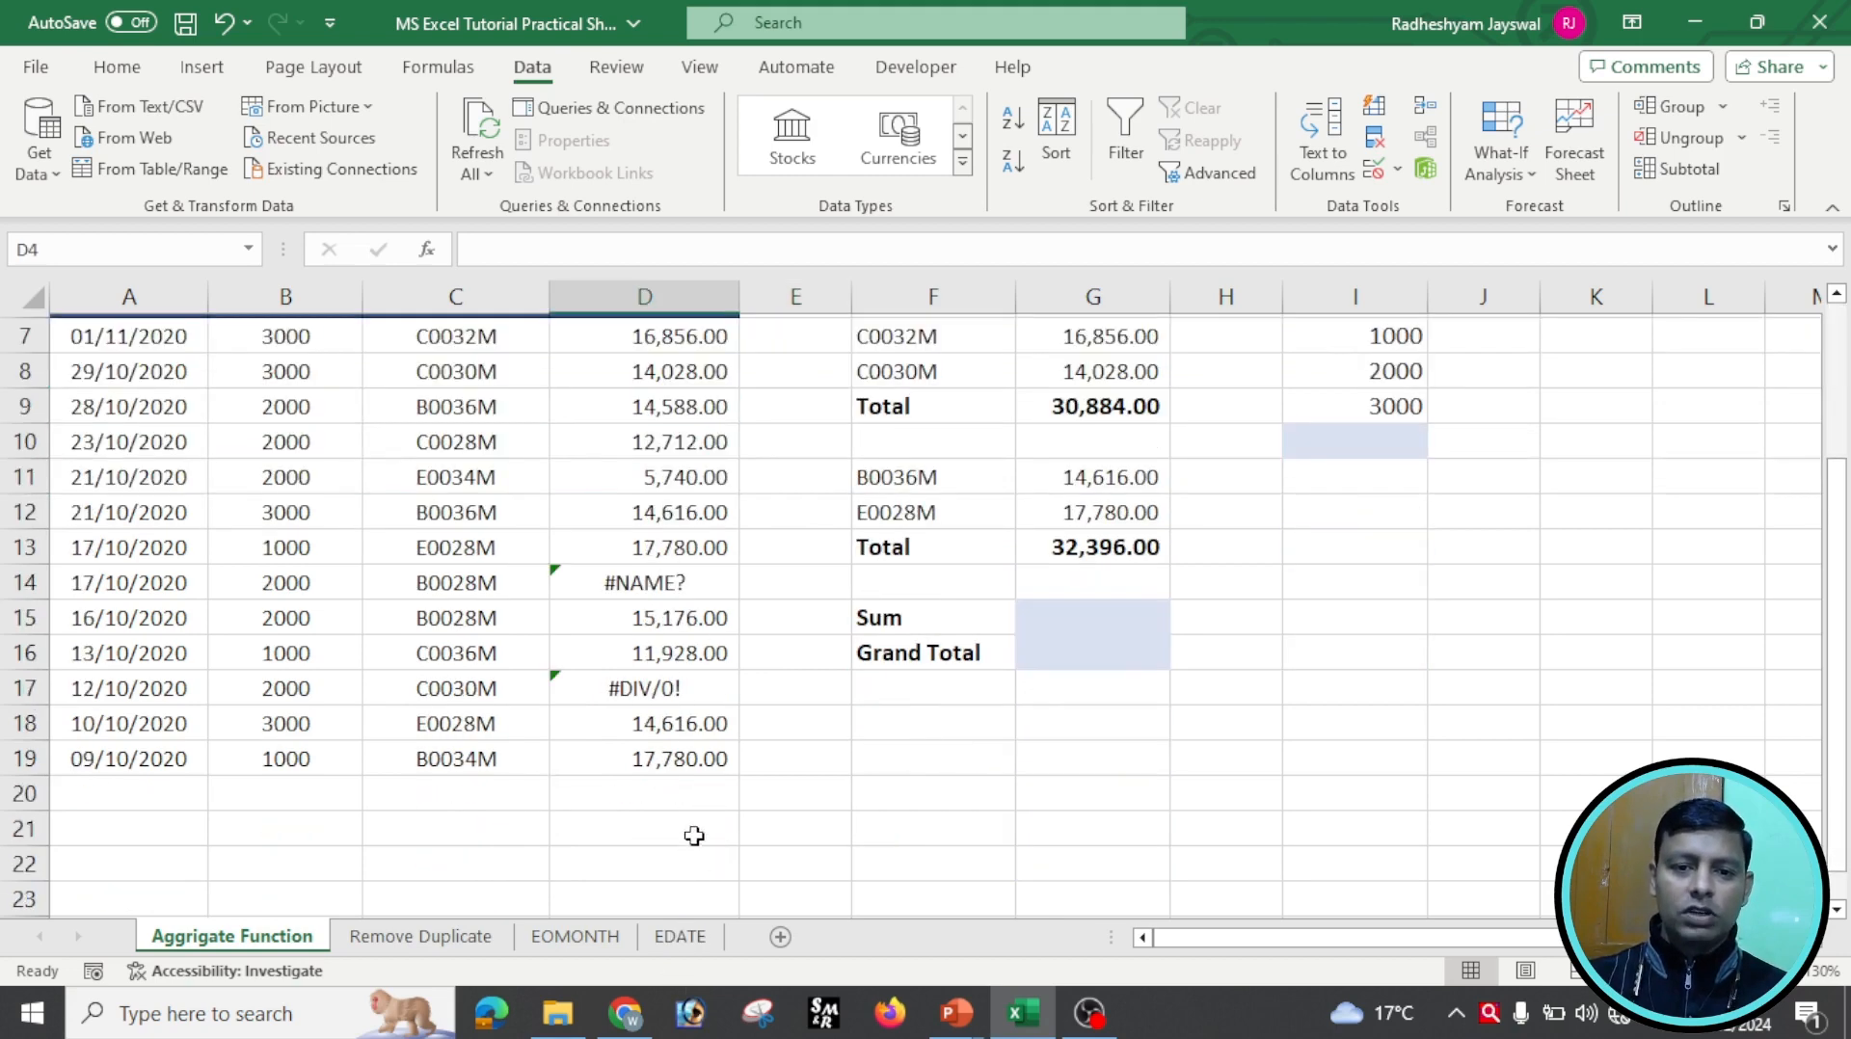
{"action": "scroll", "coordinate": [682, 797], "scroll_direction": "up", "scroll_amount": 1}
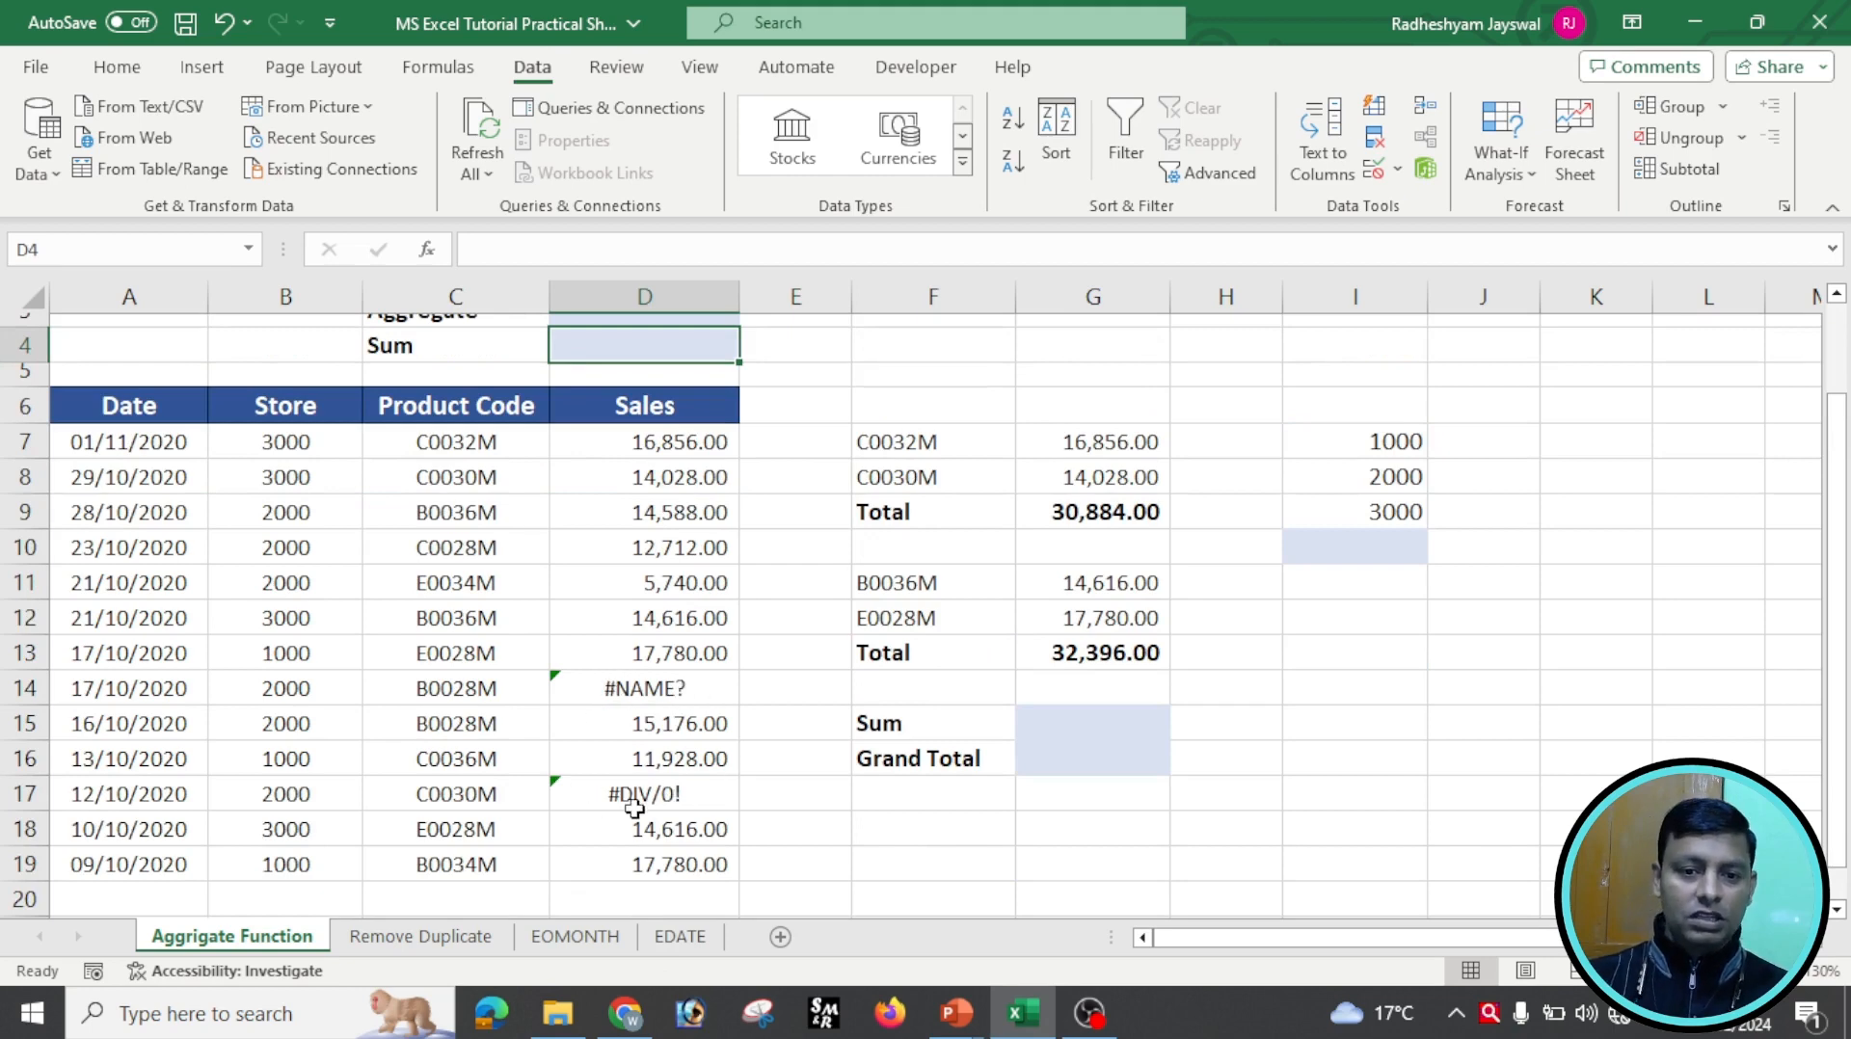
{"action": "scroll", "coordinate": [707, 813], "scroll_direction": "up", "scroll_amount": 1}
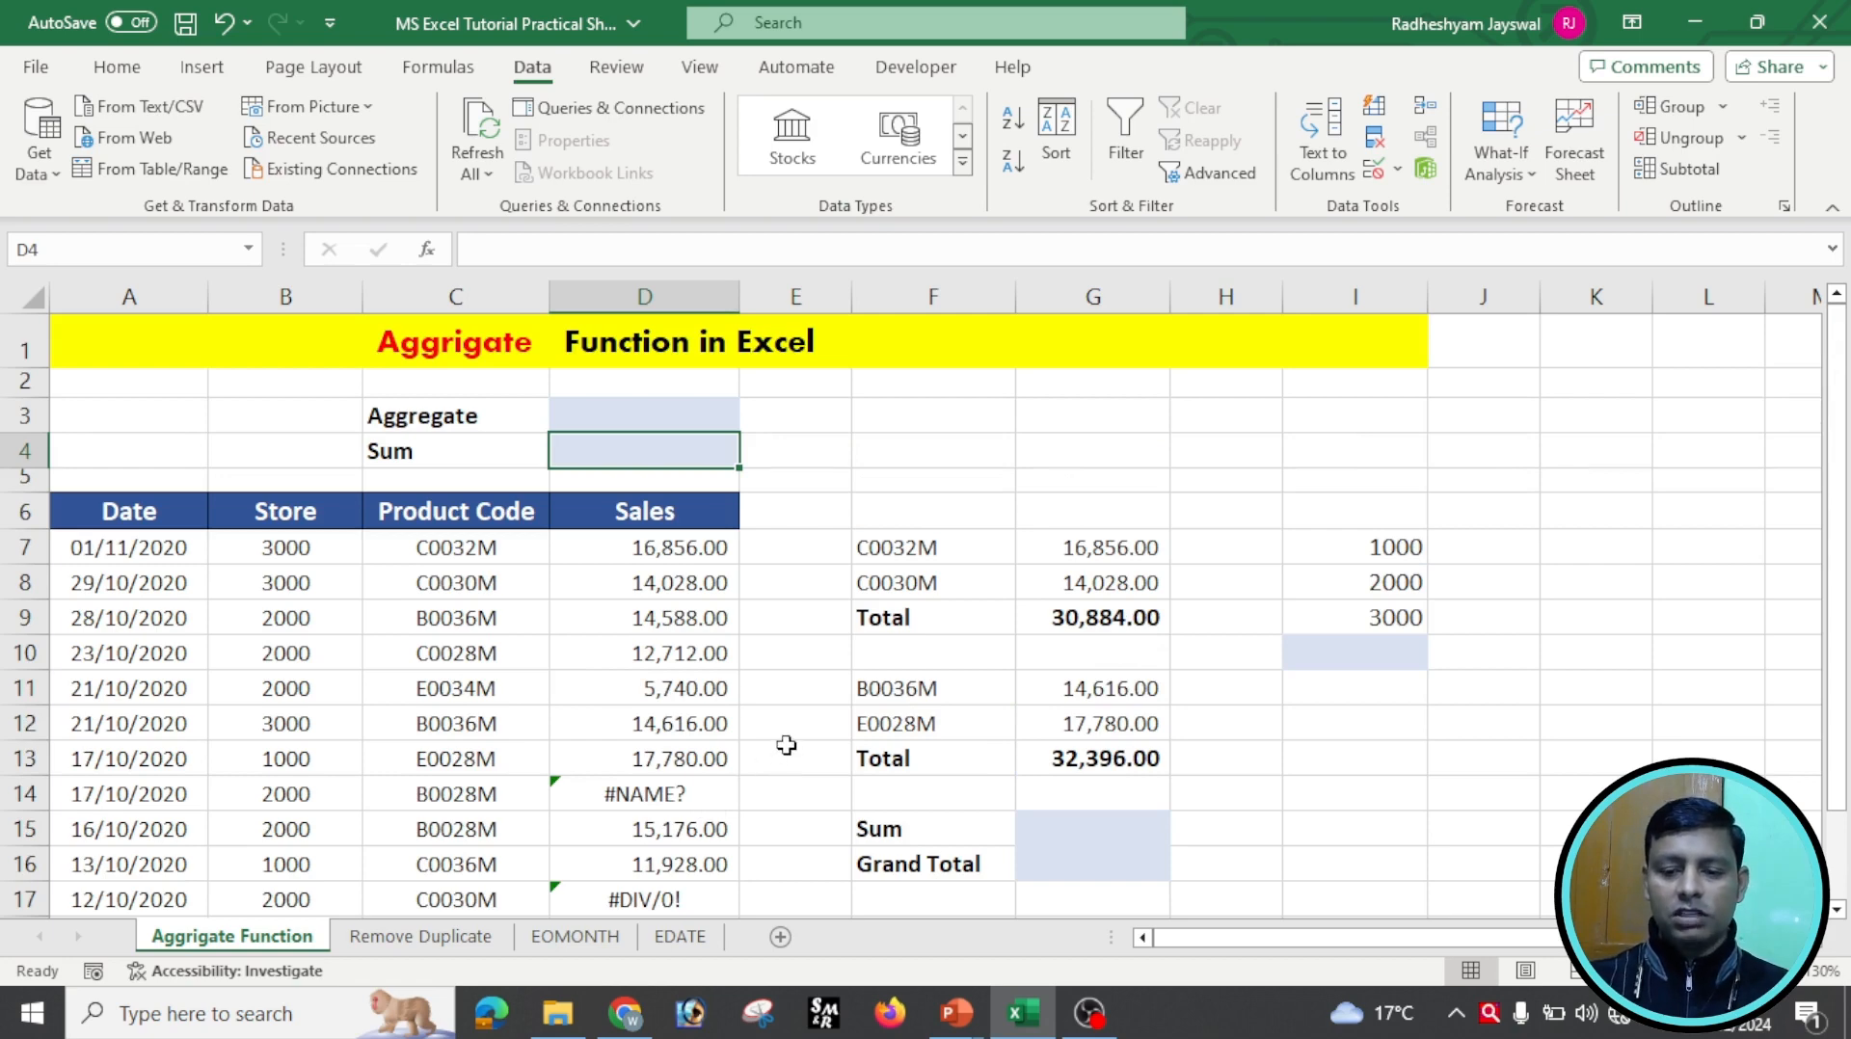
{"action": "type", "text": "="}
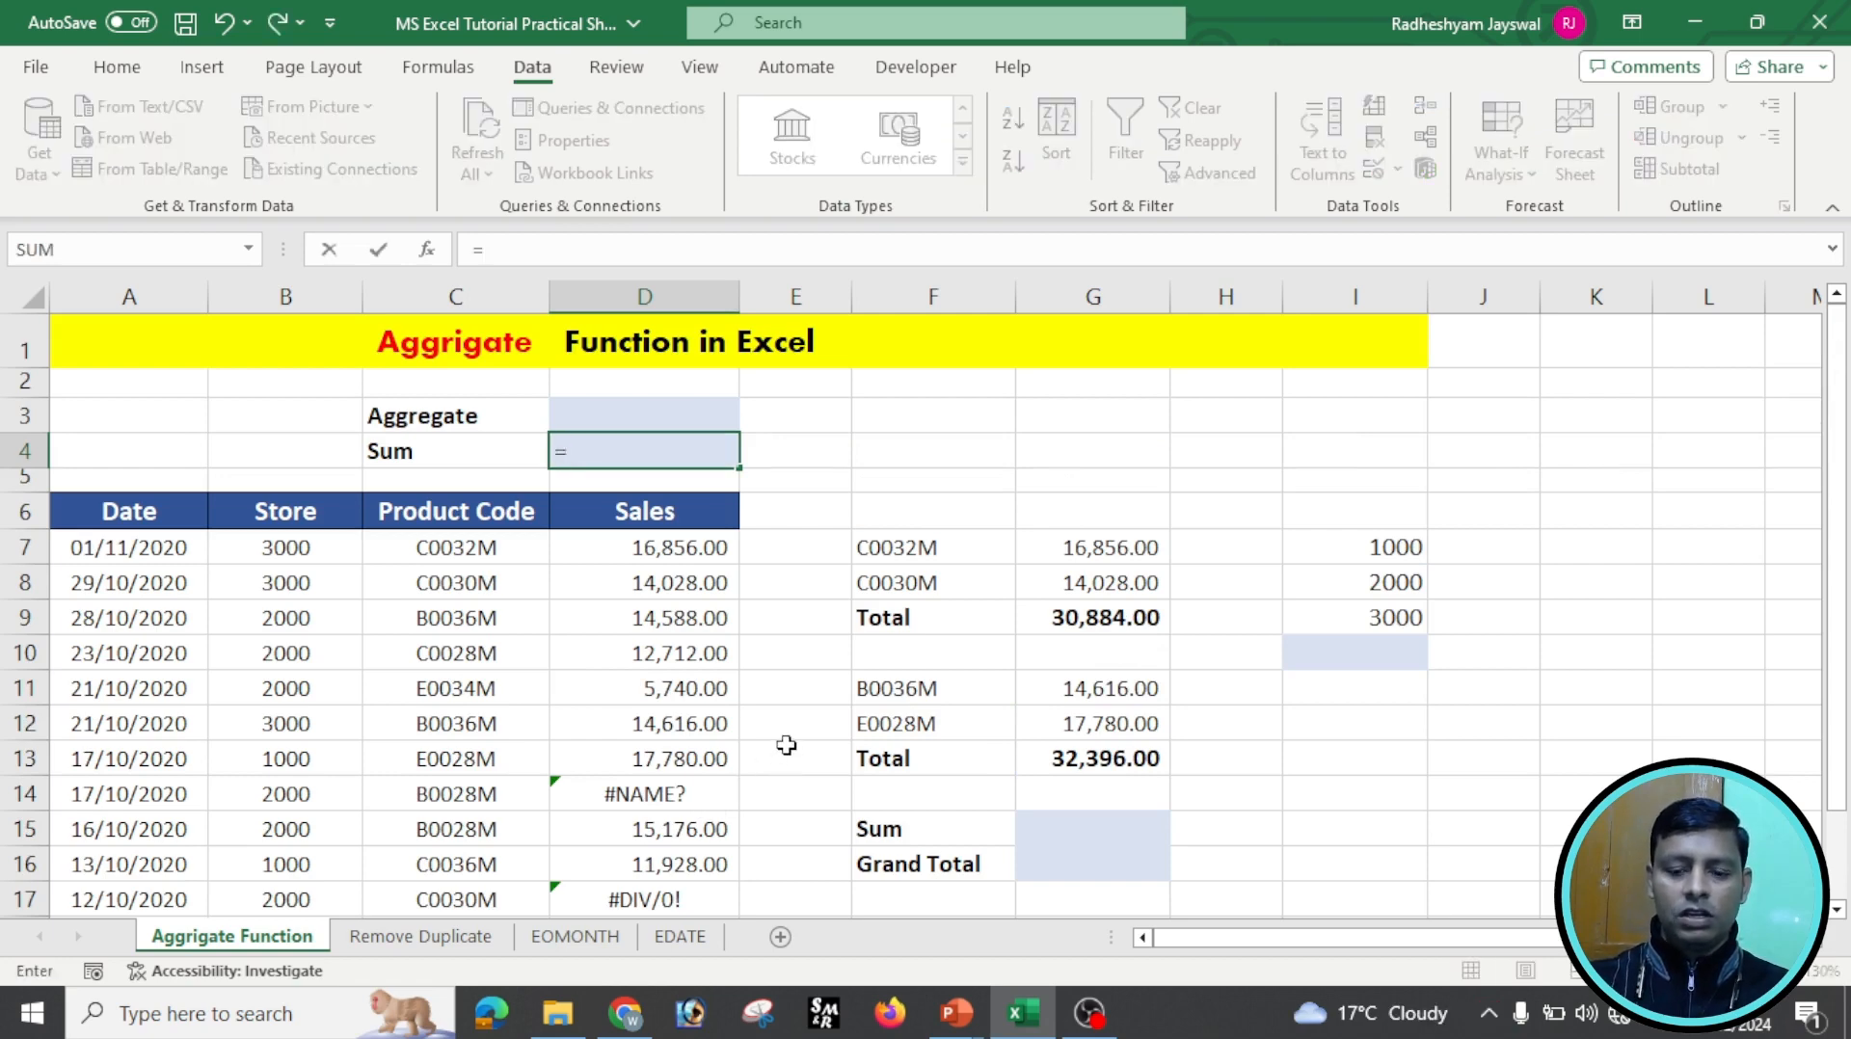
{"action": "type", "text": "sum("}
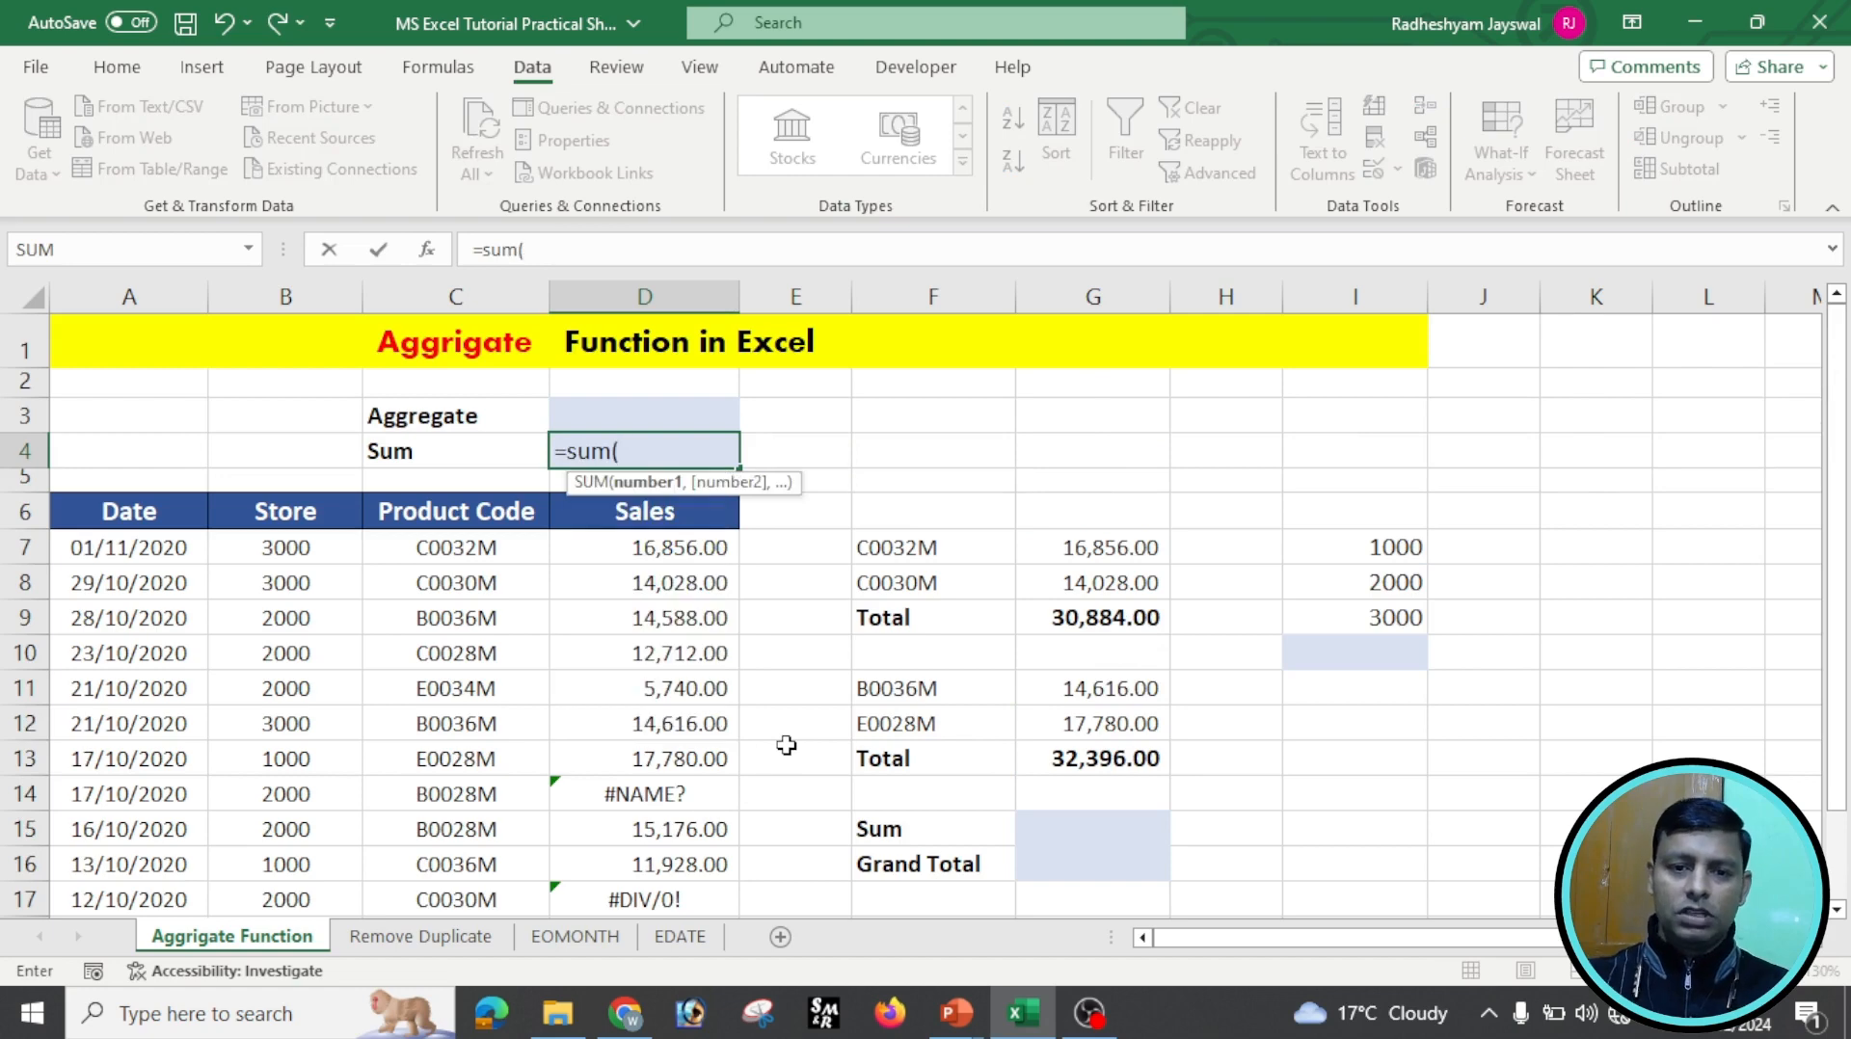
{"action": "left_click_drag", "start_coordinate": [645, 546], "coordinate": [692, 837]}
{"action": "type", "text": ")"}
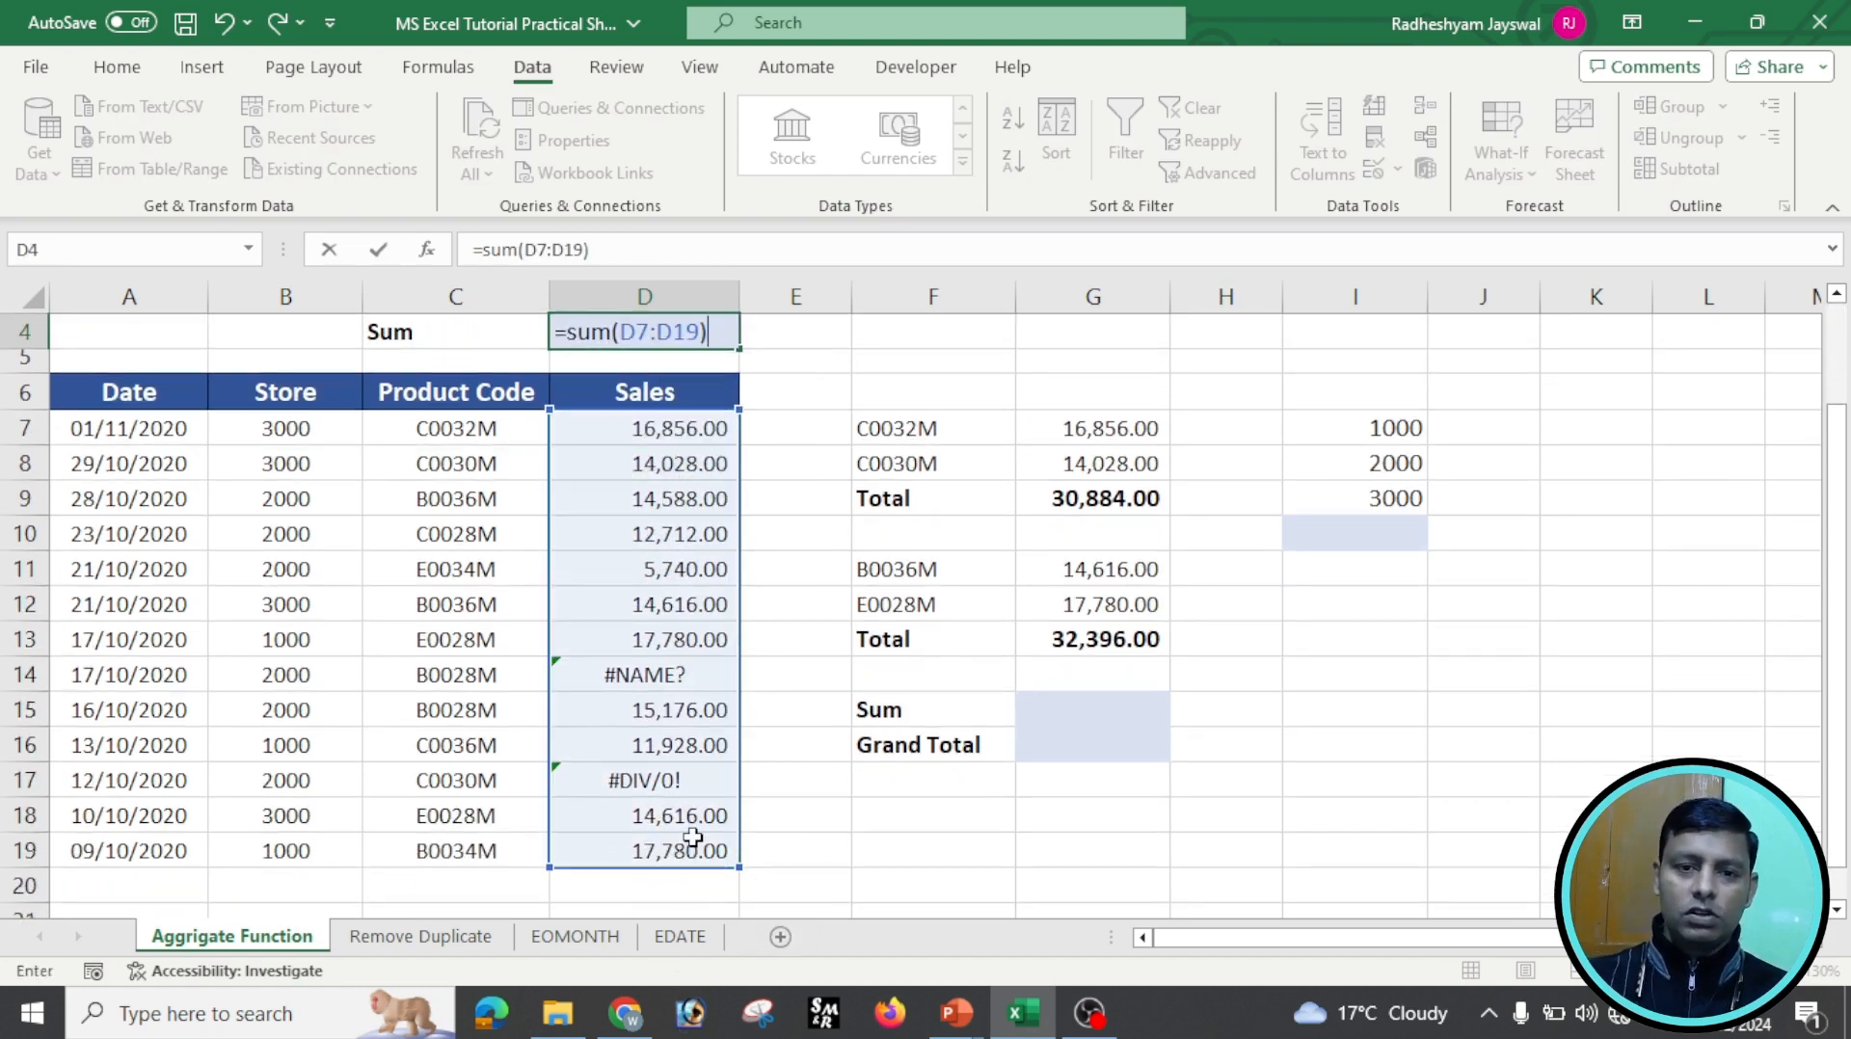
{"action": "key", "text": "Return"}
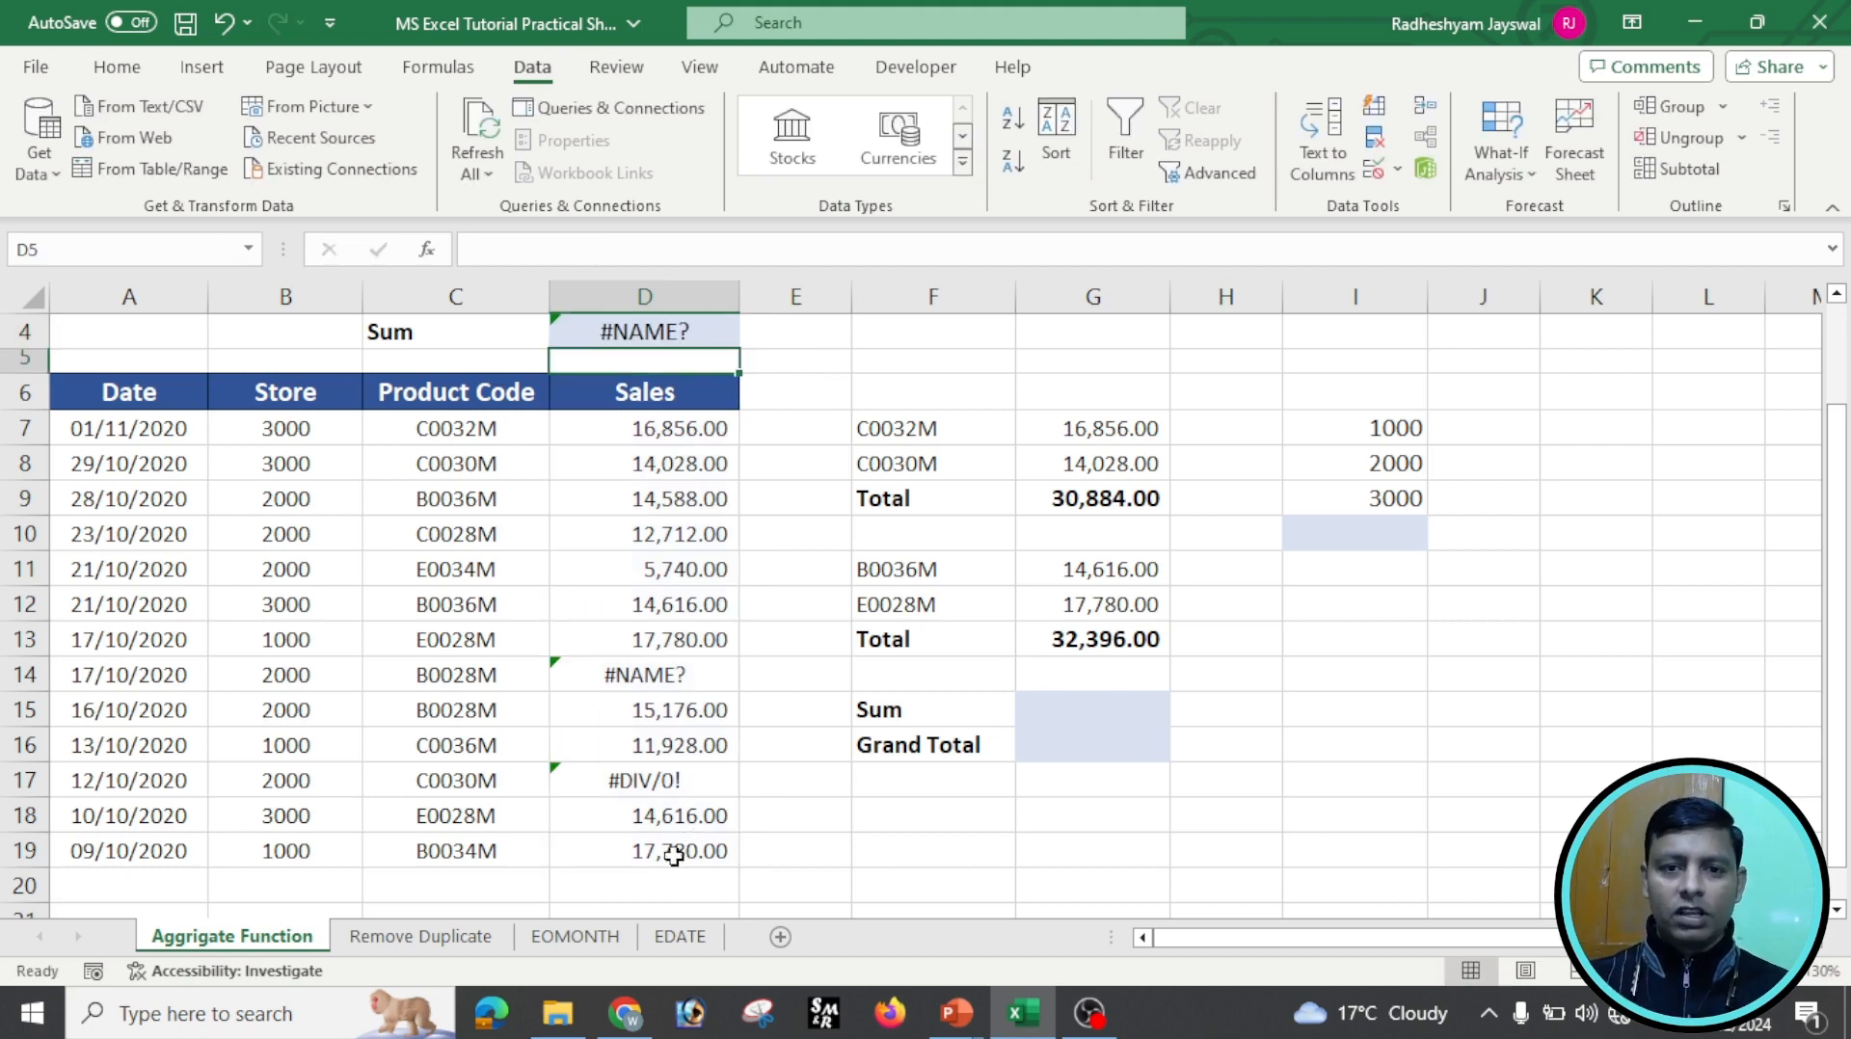
{"action": "scroll", "coordinate": [640, 791], "scroll_direction": "up", "scroll_amount": 1}
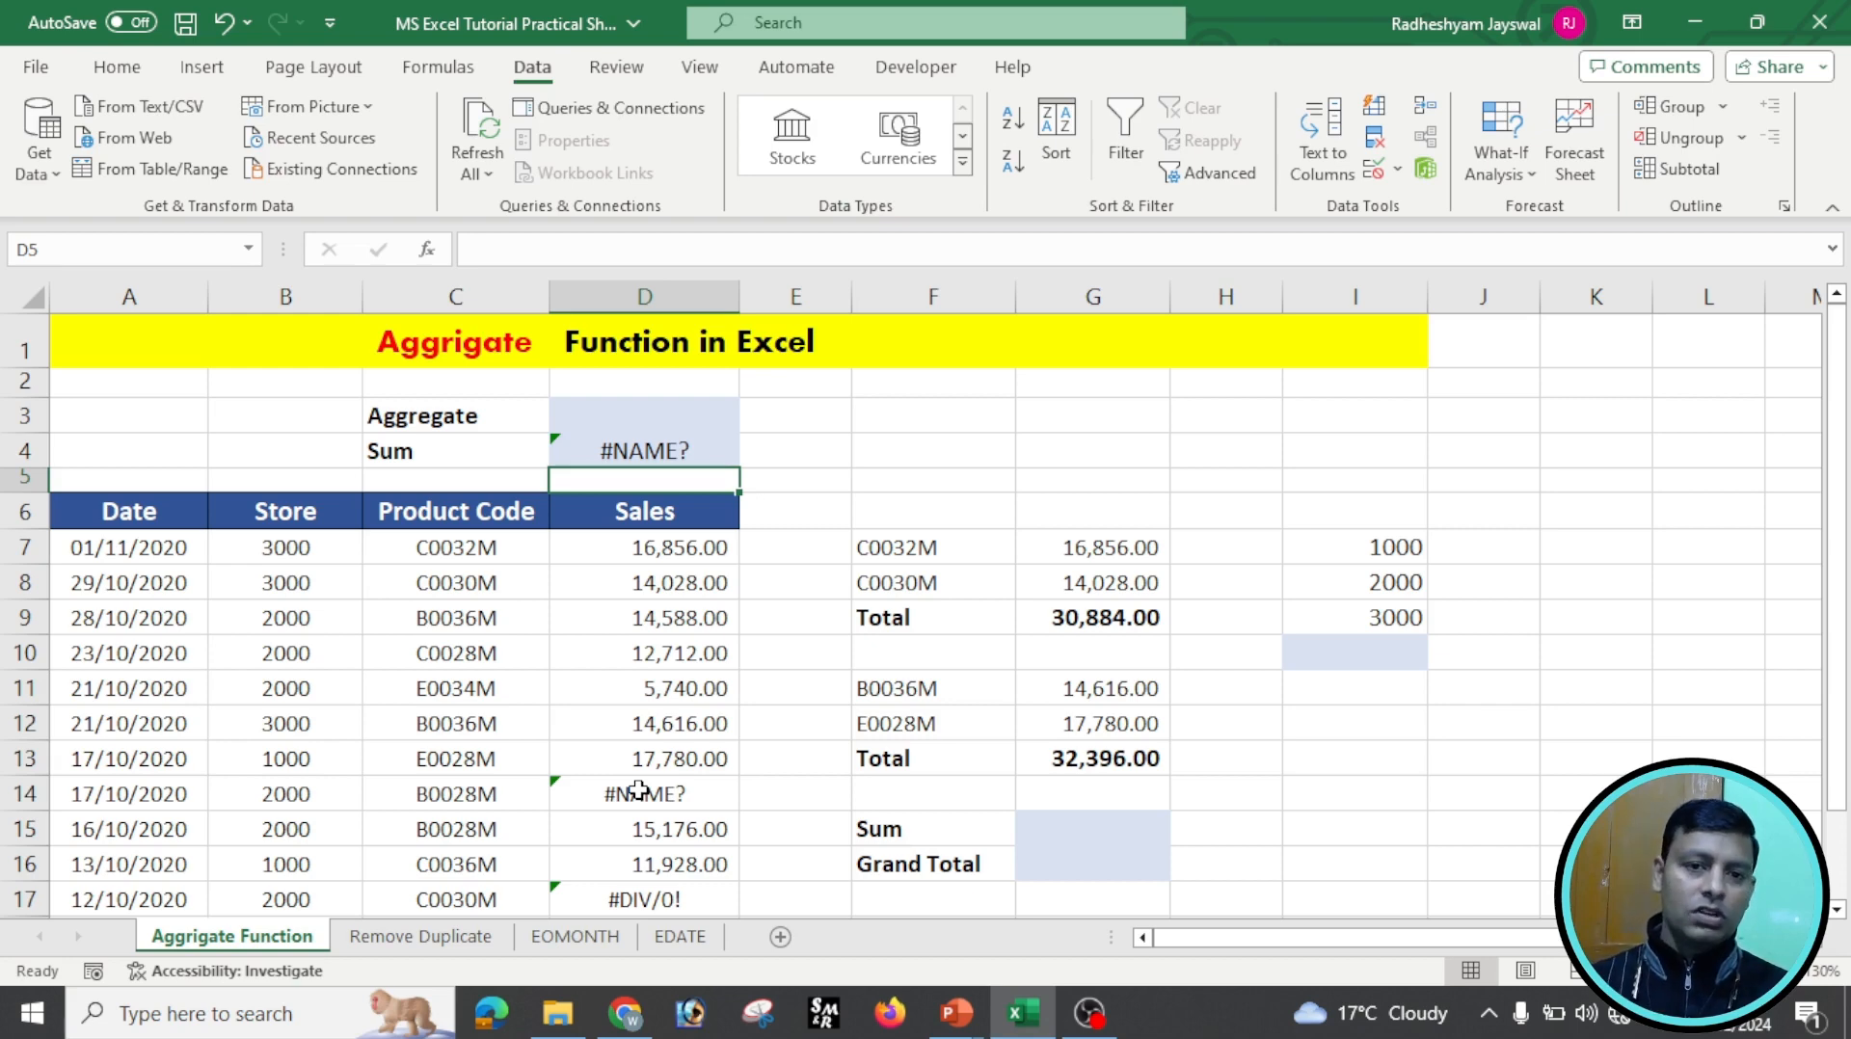
{"action": "left_click", "coordinate": [664, 425]}
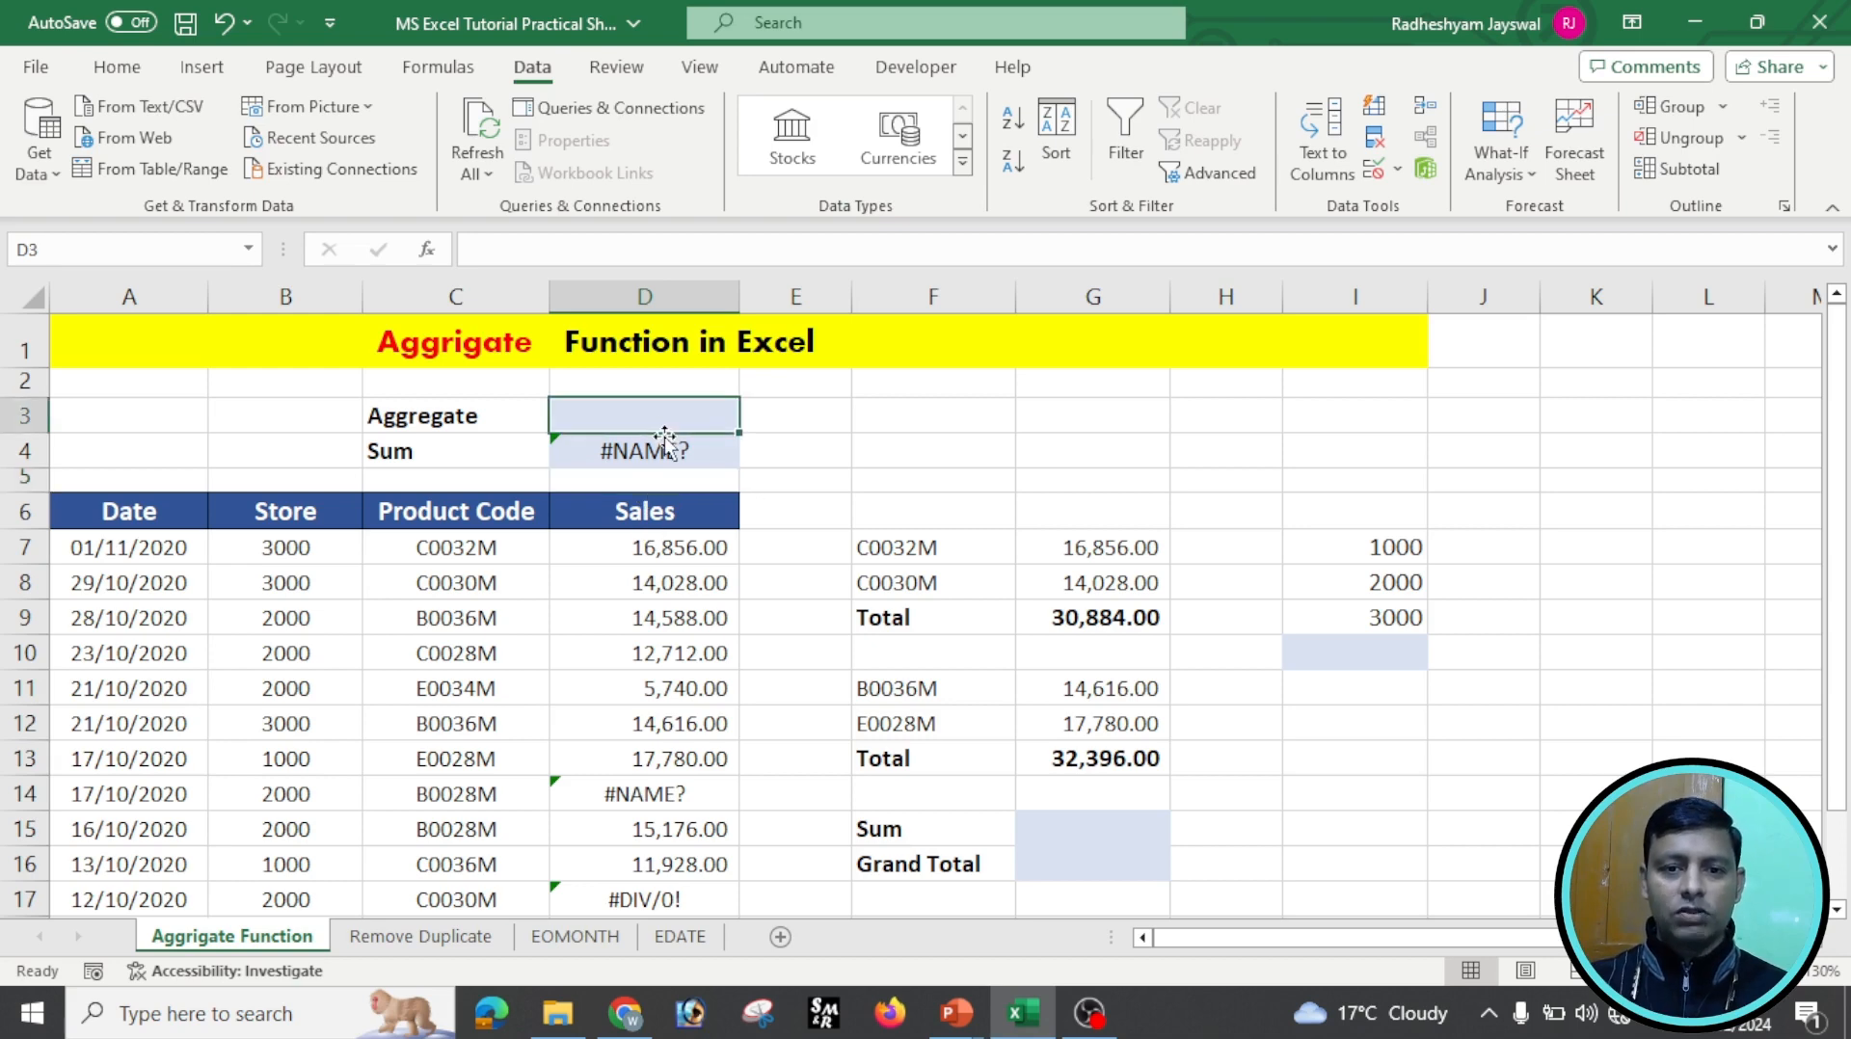
{"action": "type", "text": "=a"}
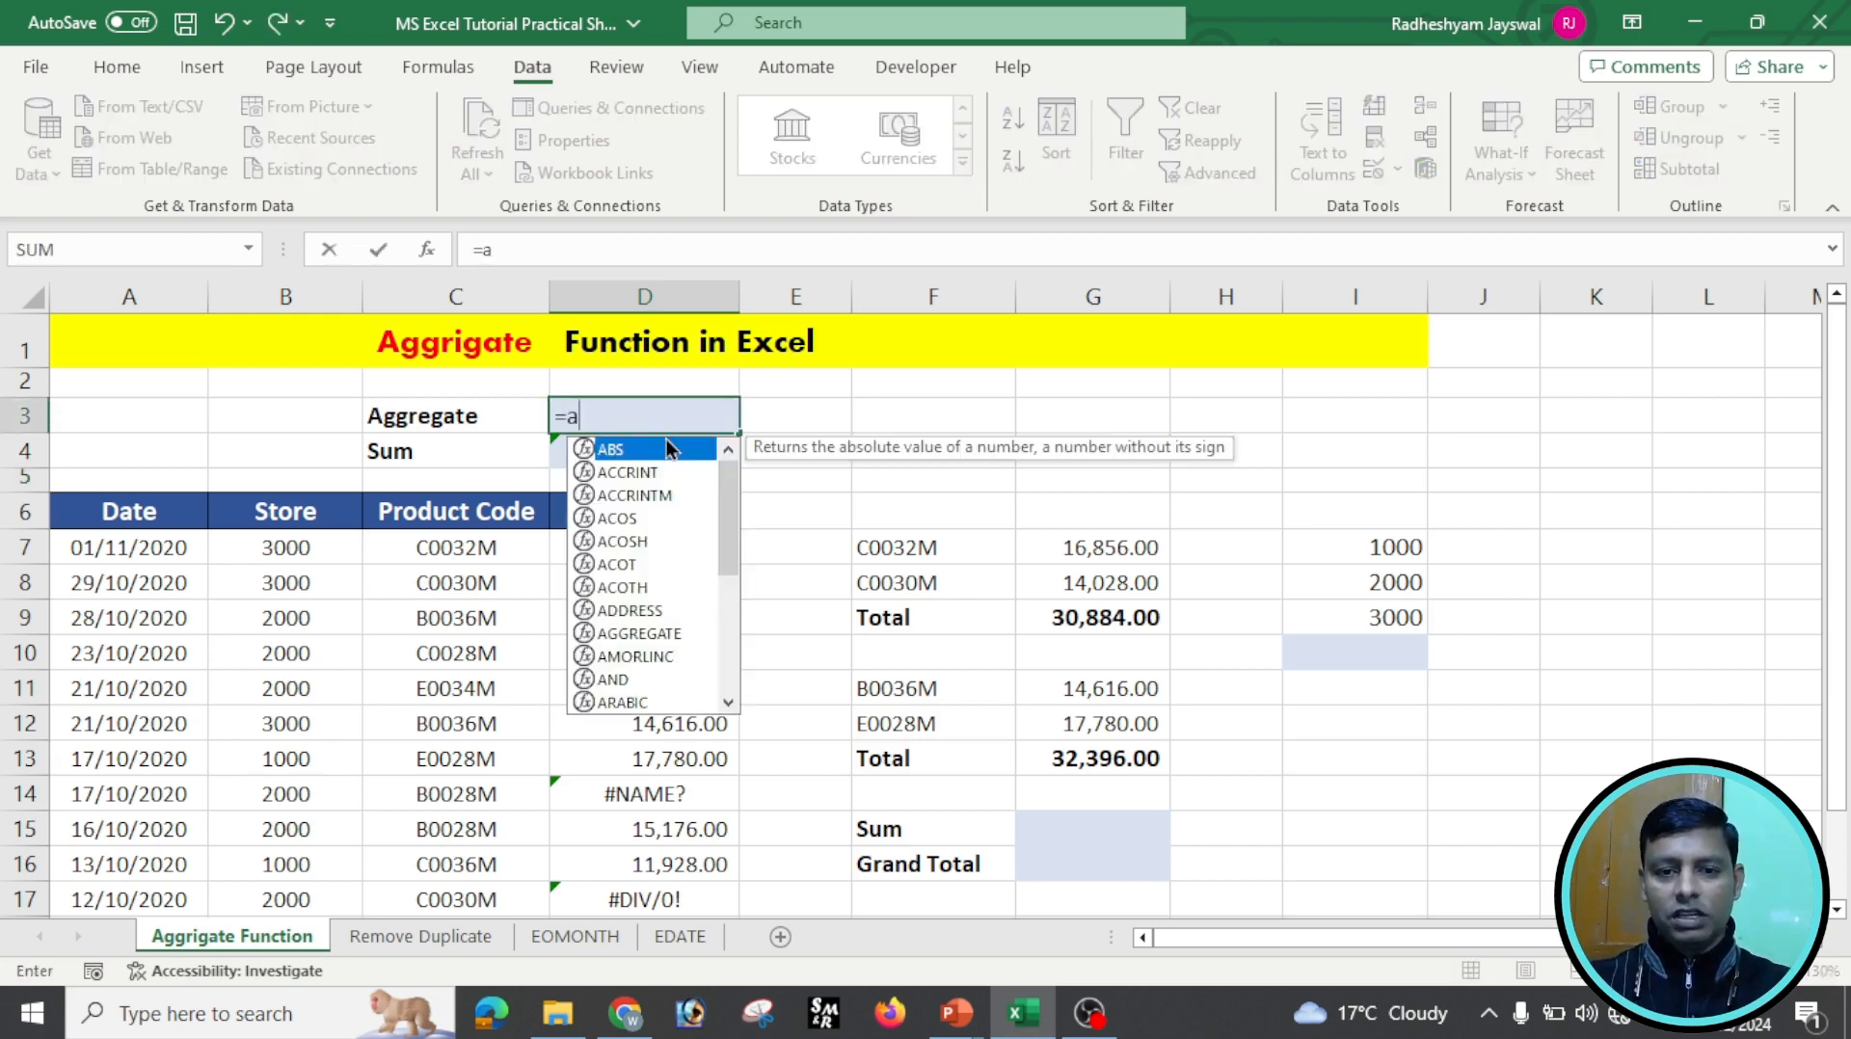
{"action": "type", "text": "gg"}
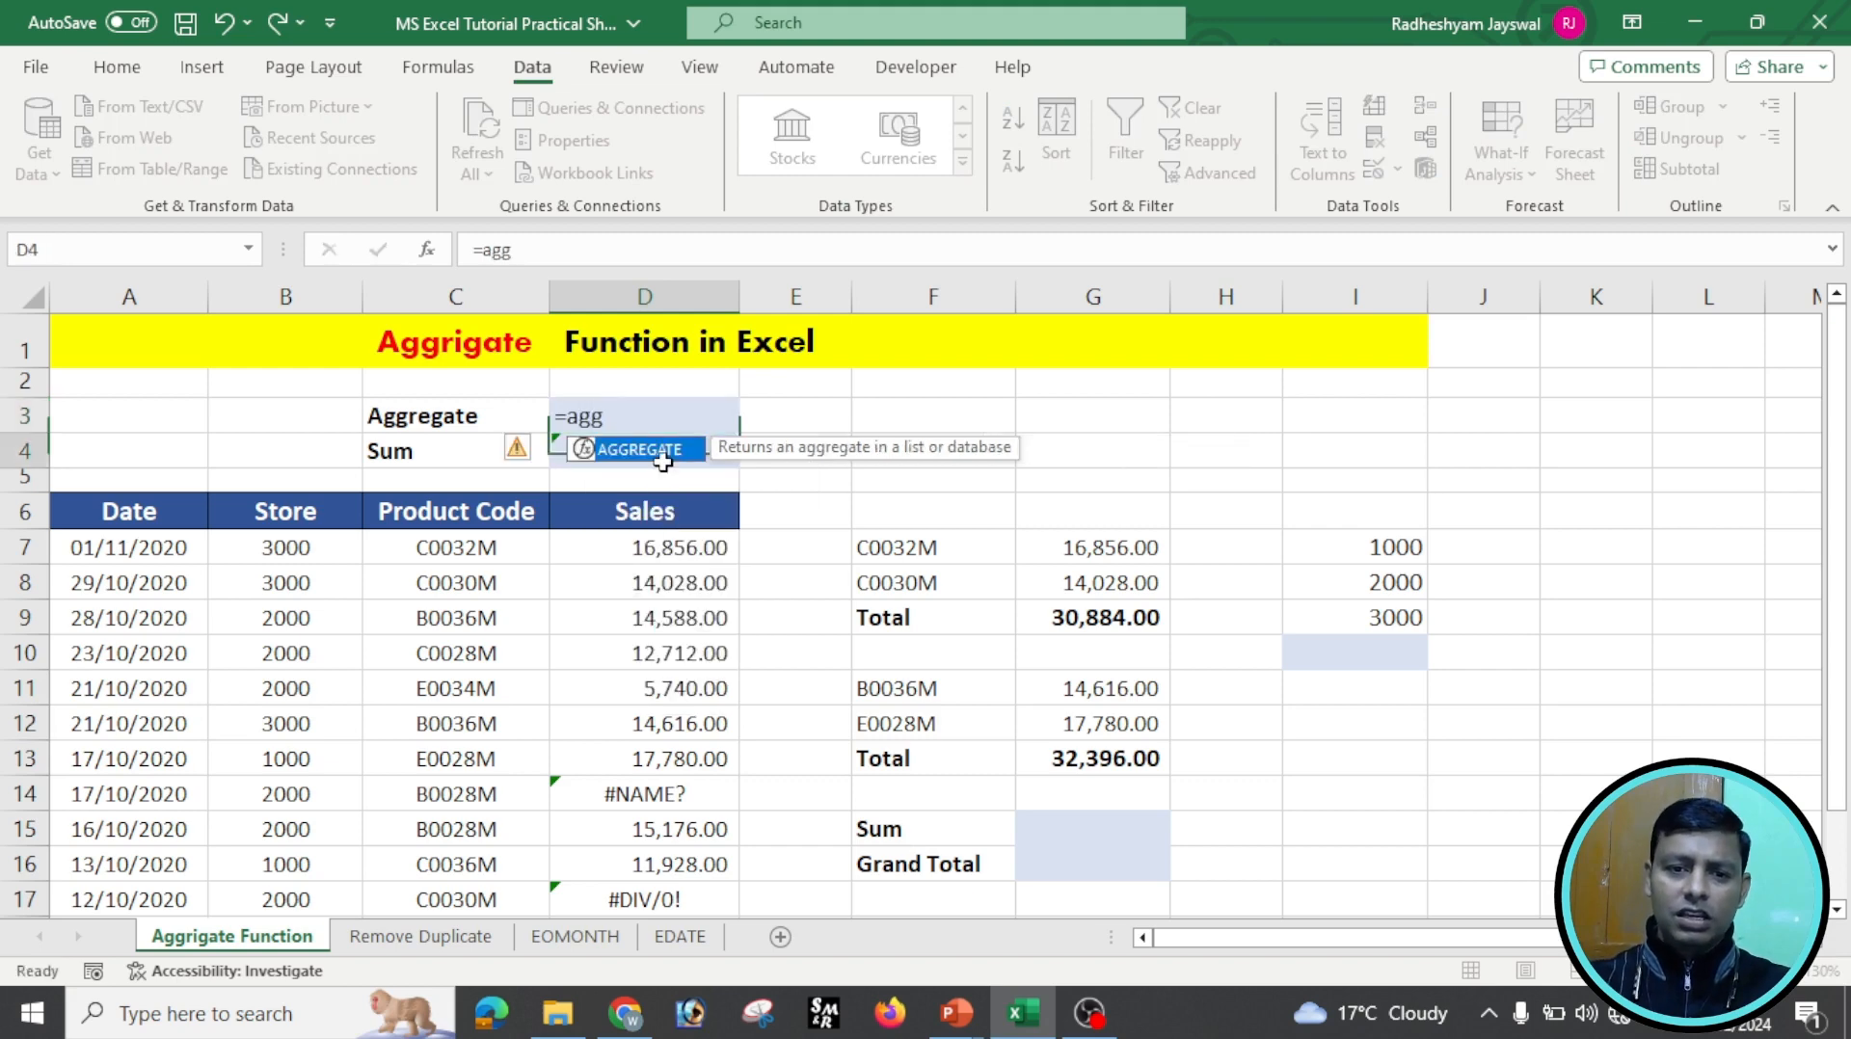
{"action": "key", "text": "Return"}
Enter =AGGREGATE(9,6,D7:D19) in cell D3 to sum the Sales column while ignoring error values.
{"action": "left_click", "coordinate": [685, 417]}
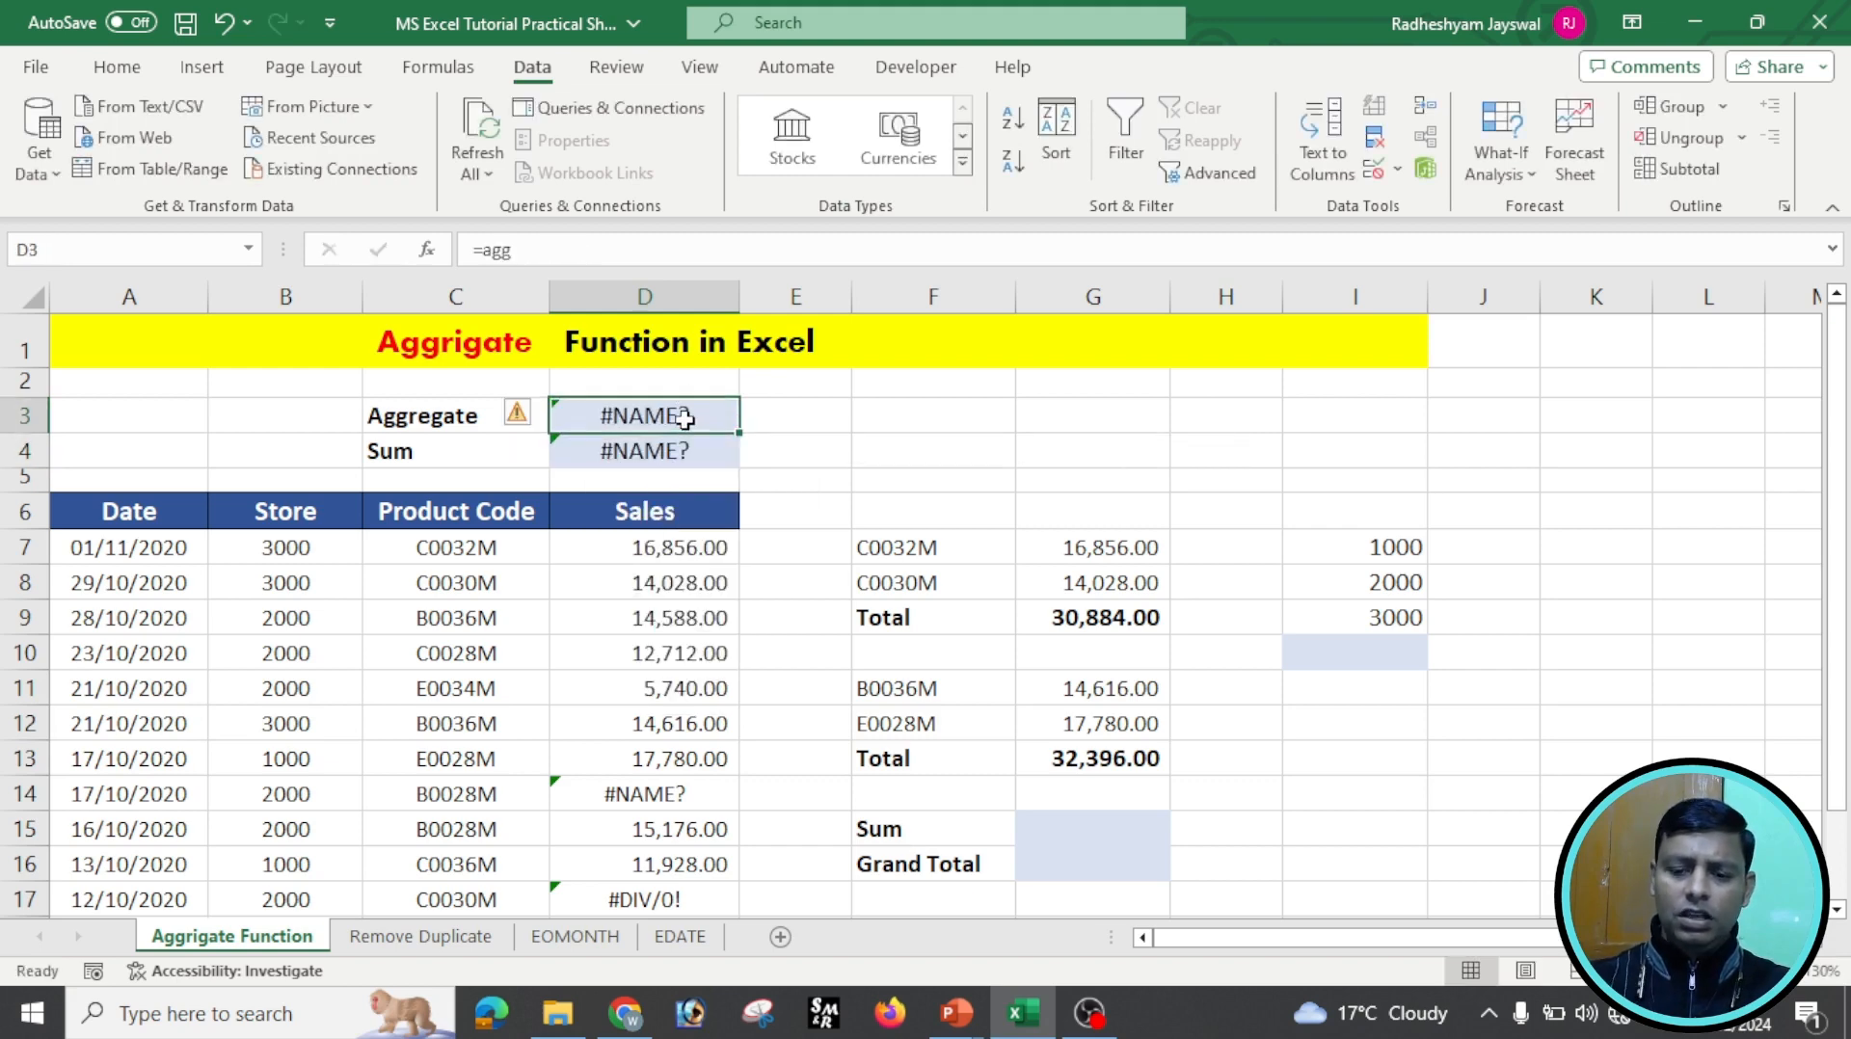
{"action": "type", "text": "=agg"}
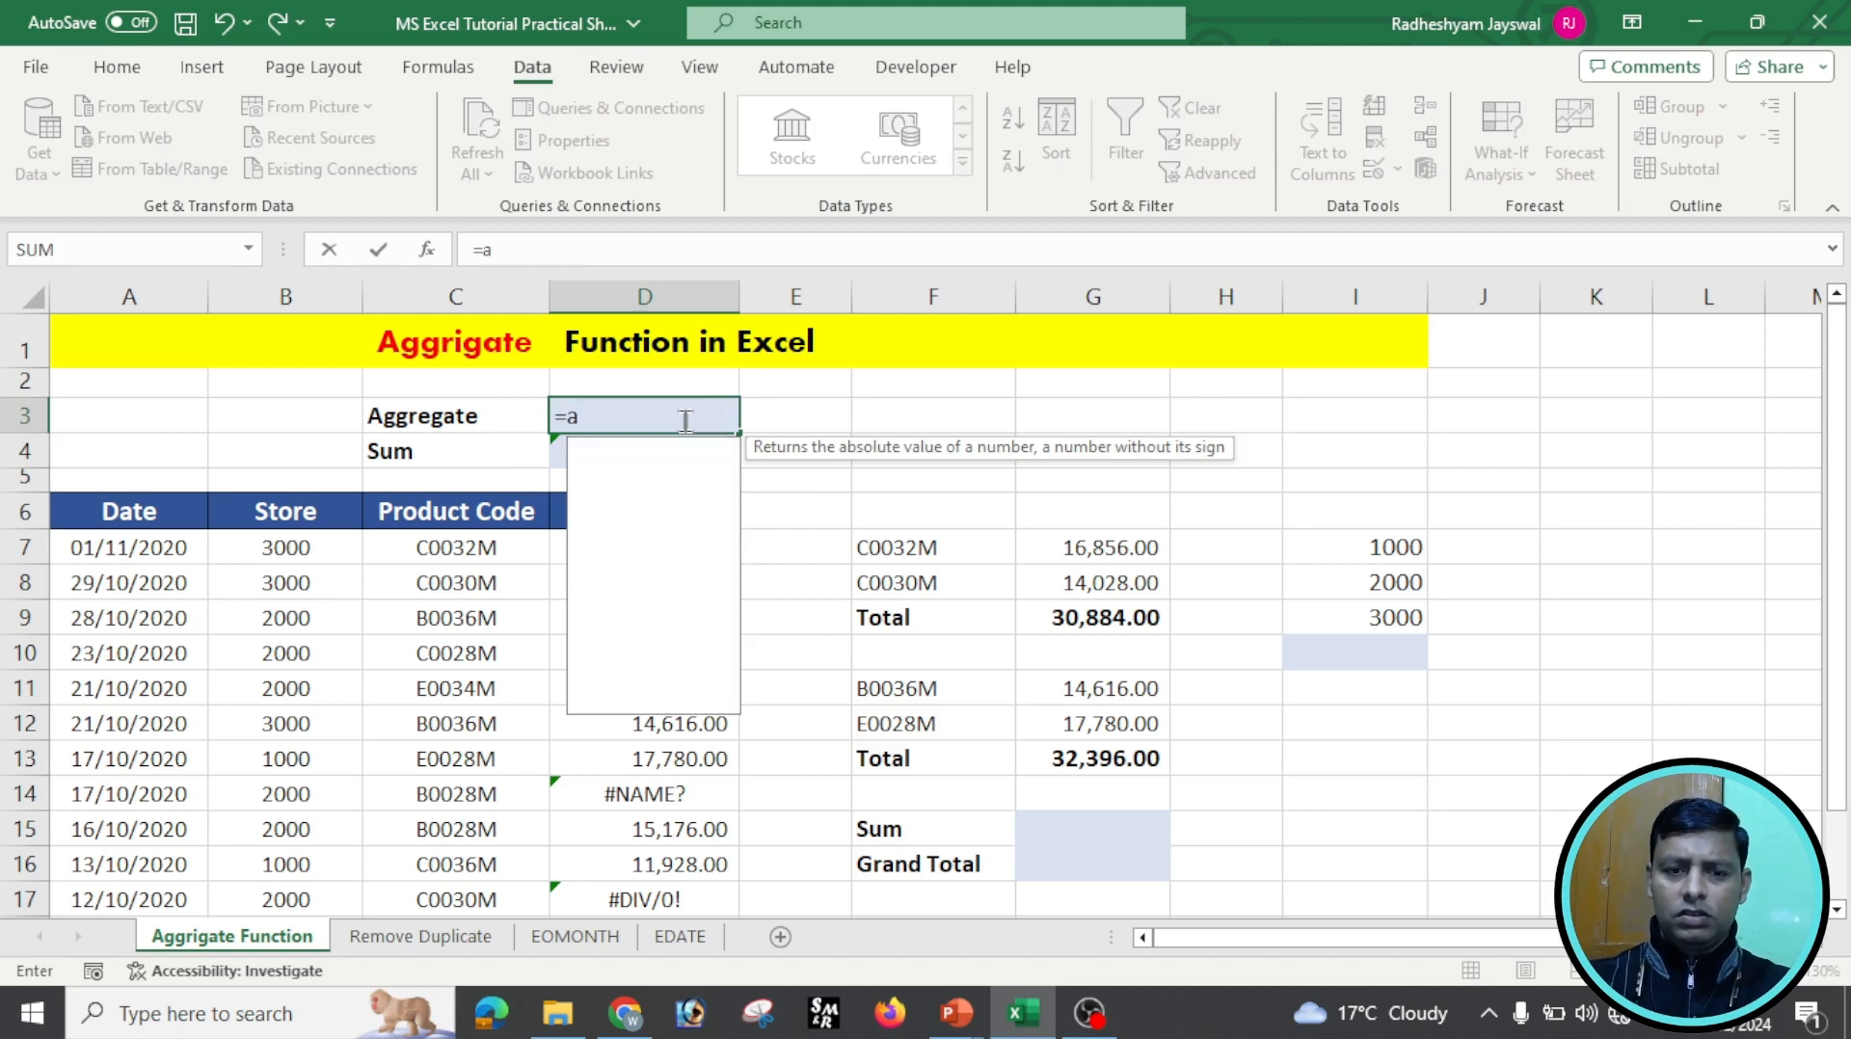
{"action": "double_click", "coordinate": [627, 448]}
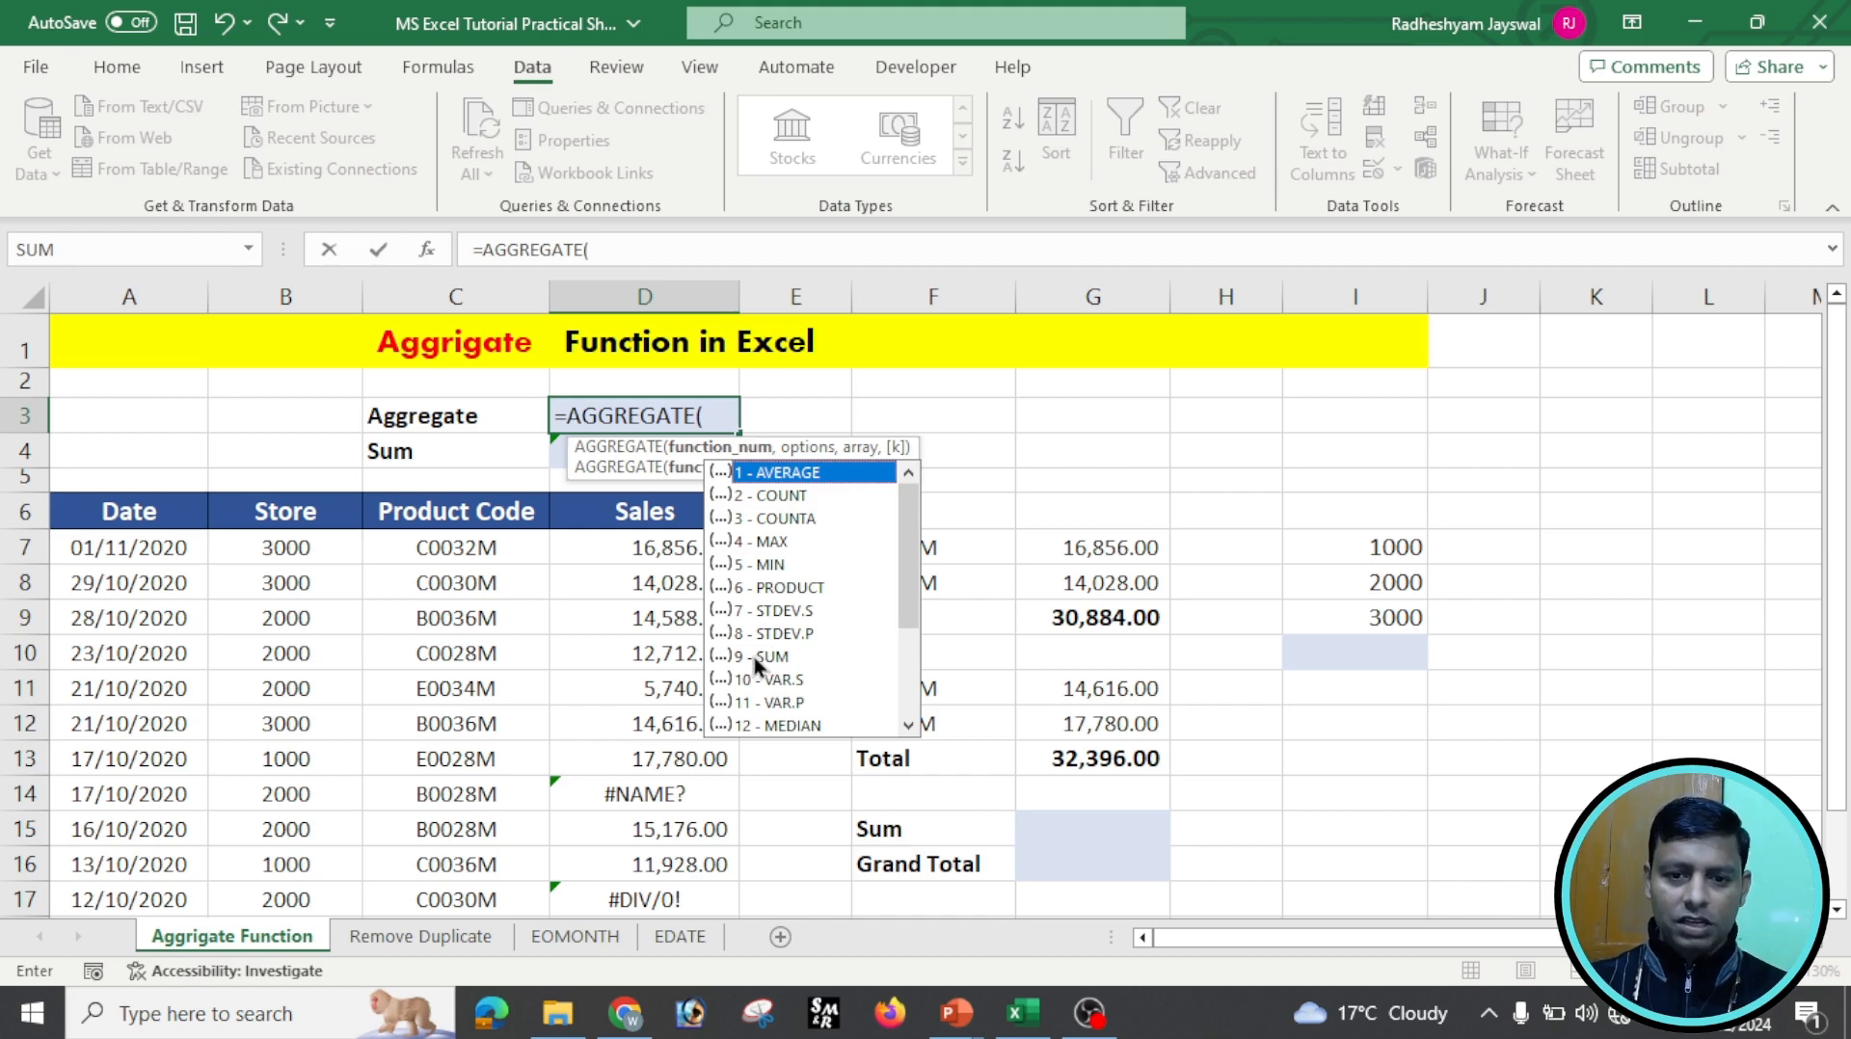
{"action": "type", "text": "9"}
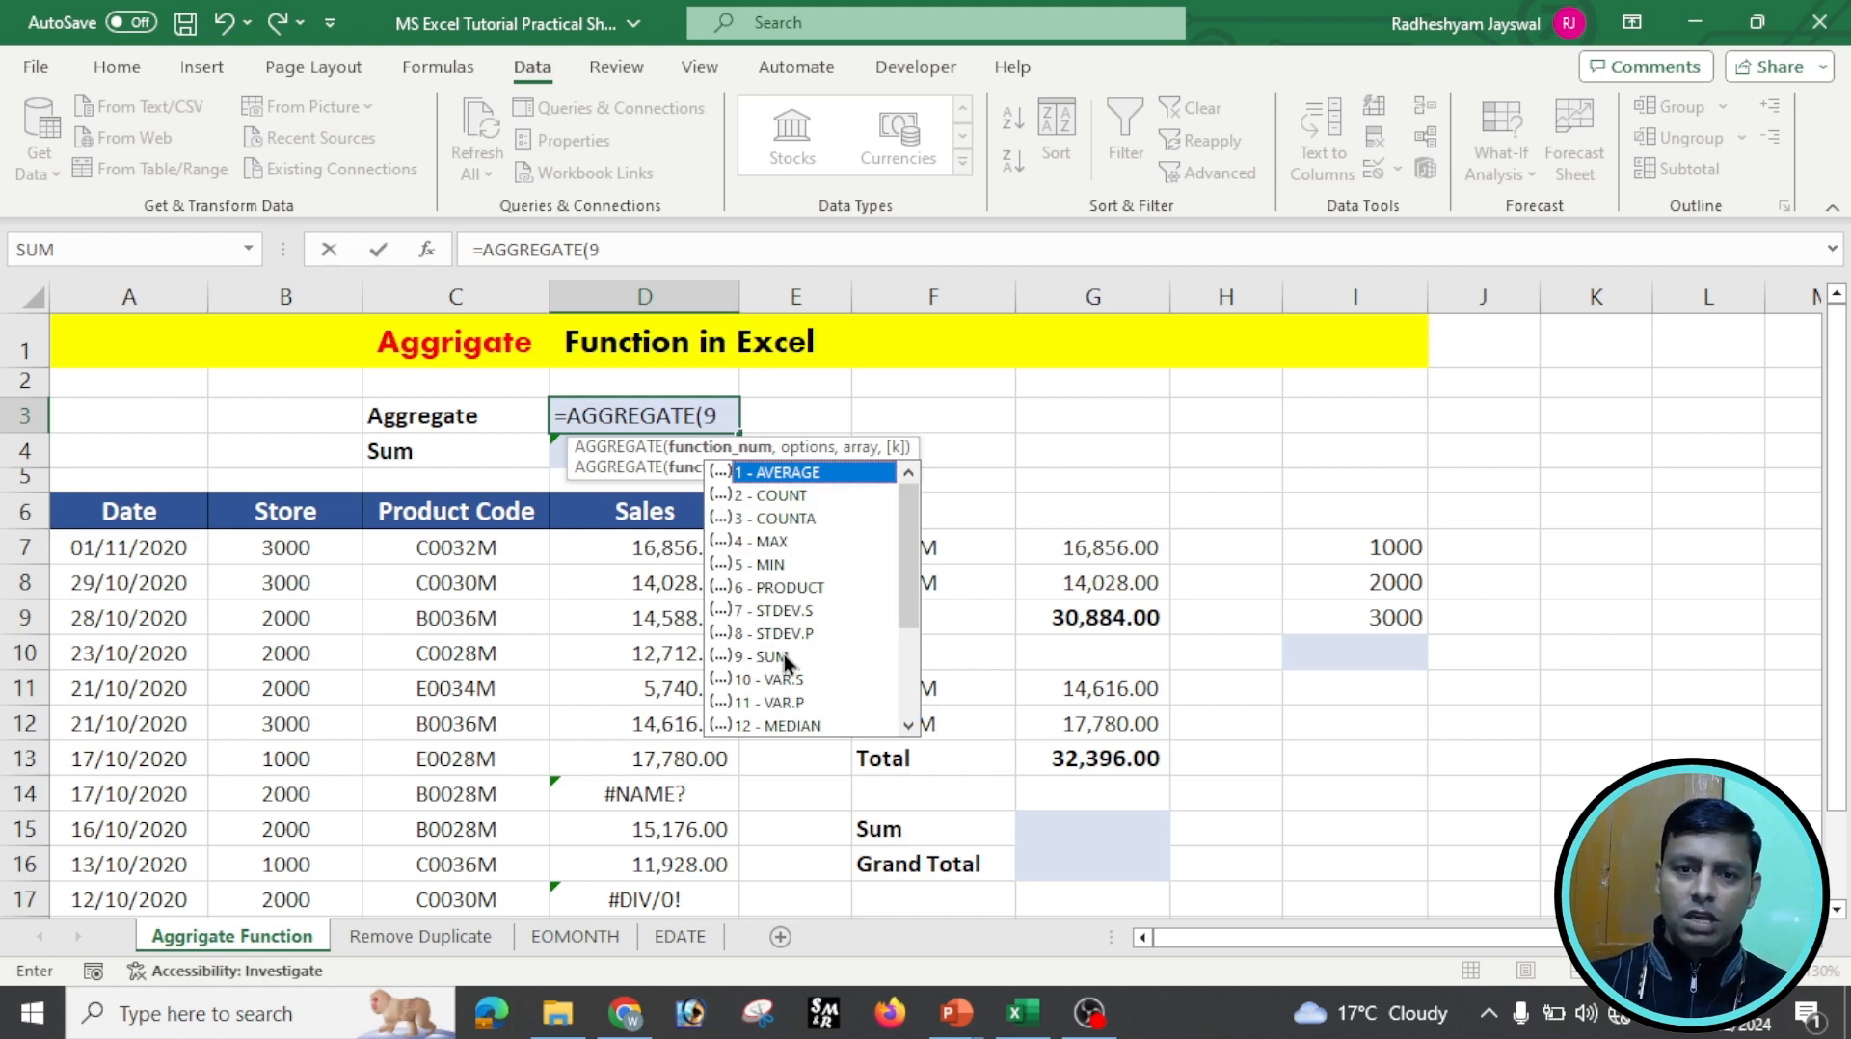
{"action": "type", "text": ","}
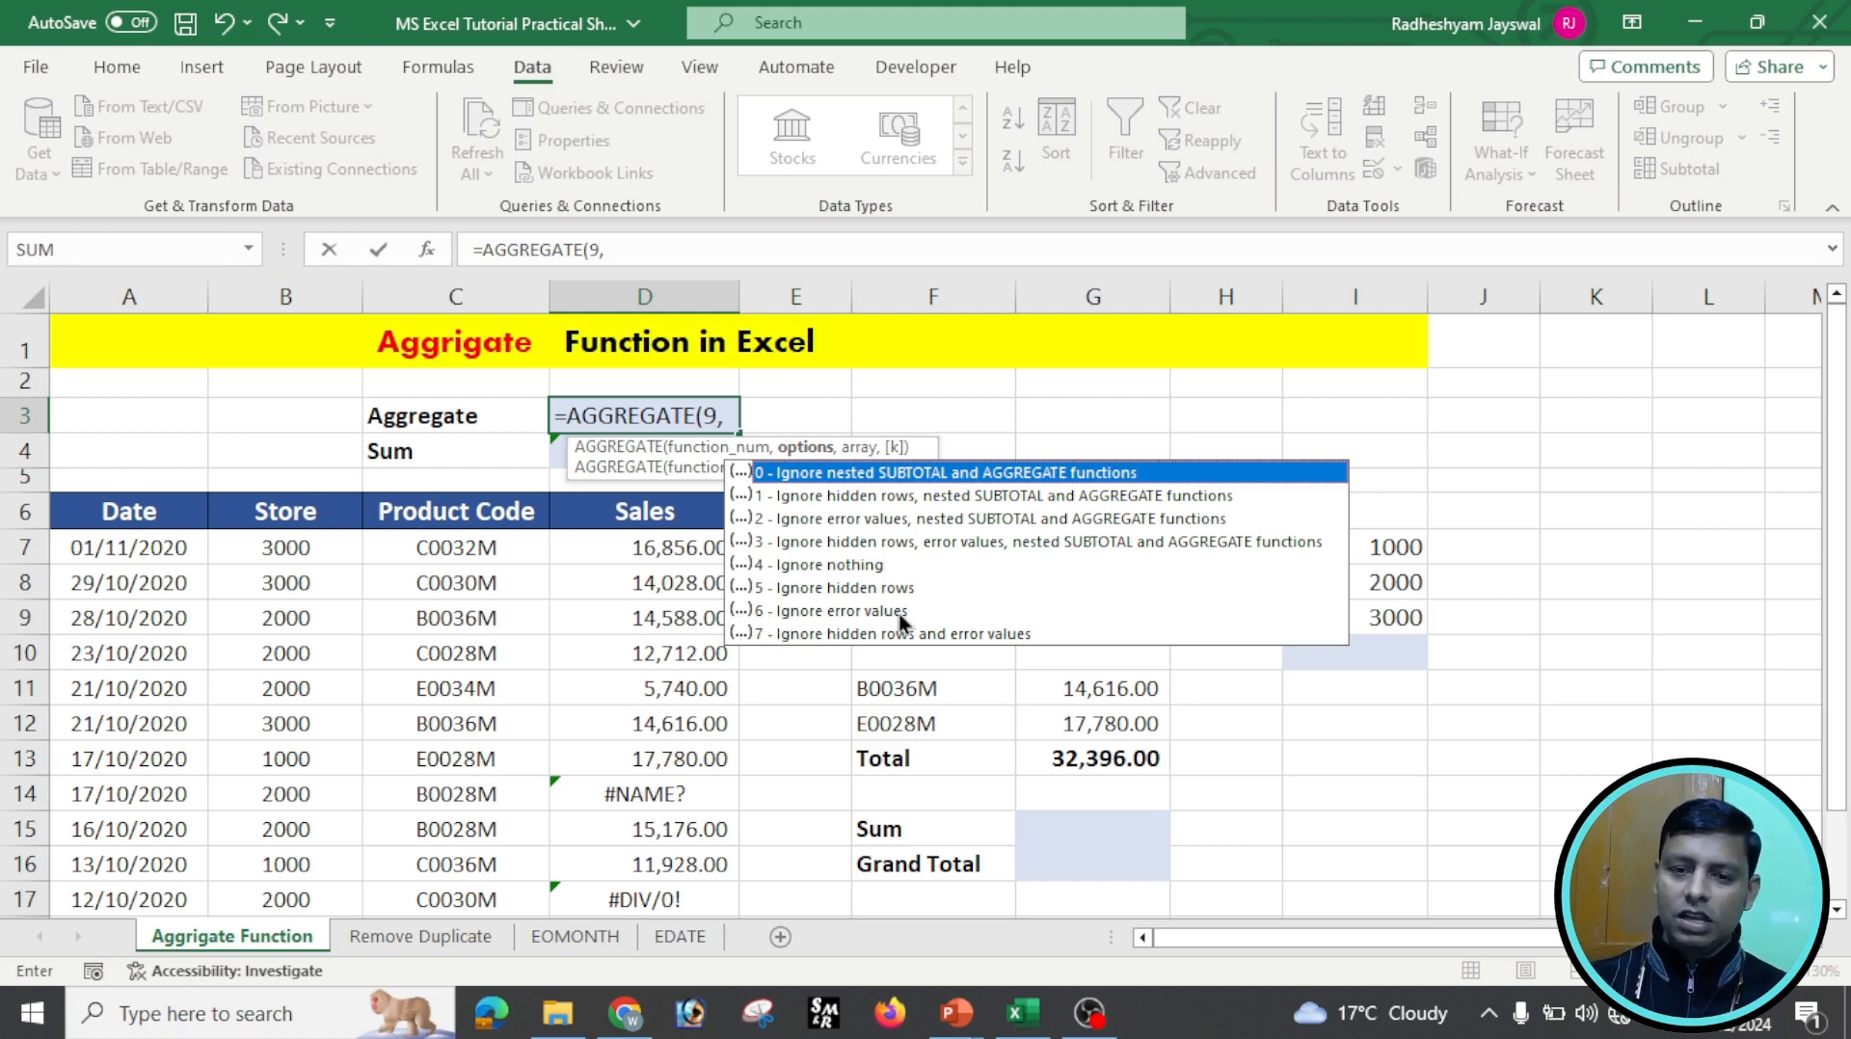
{"action": "type", "text": "6,"}
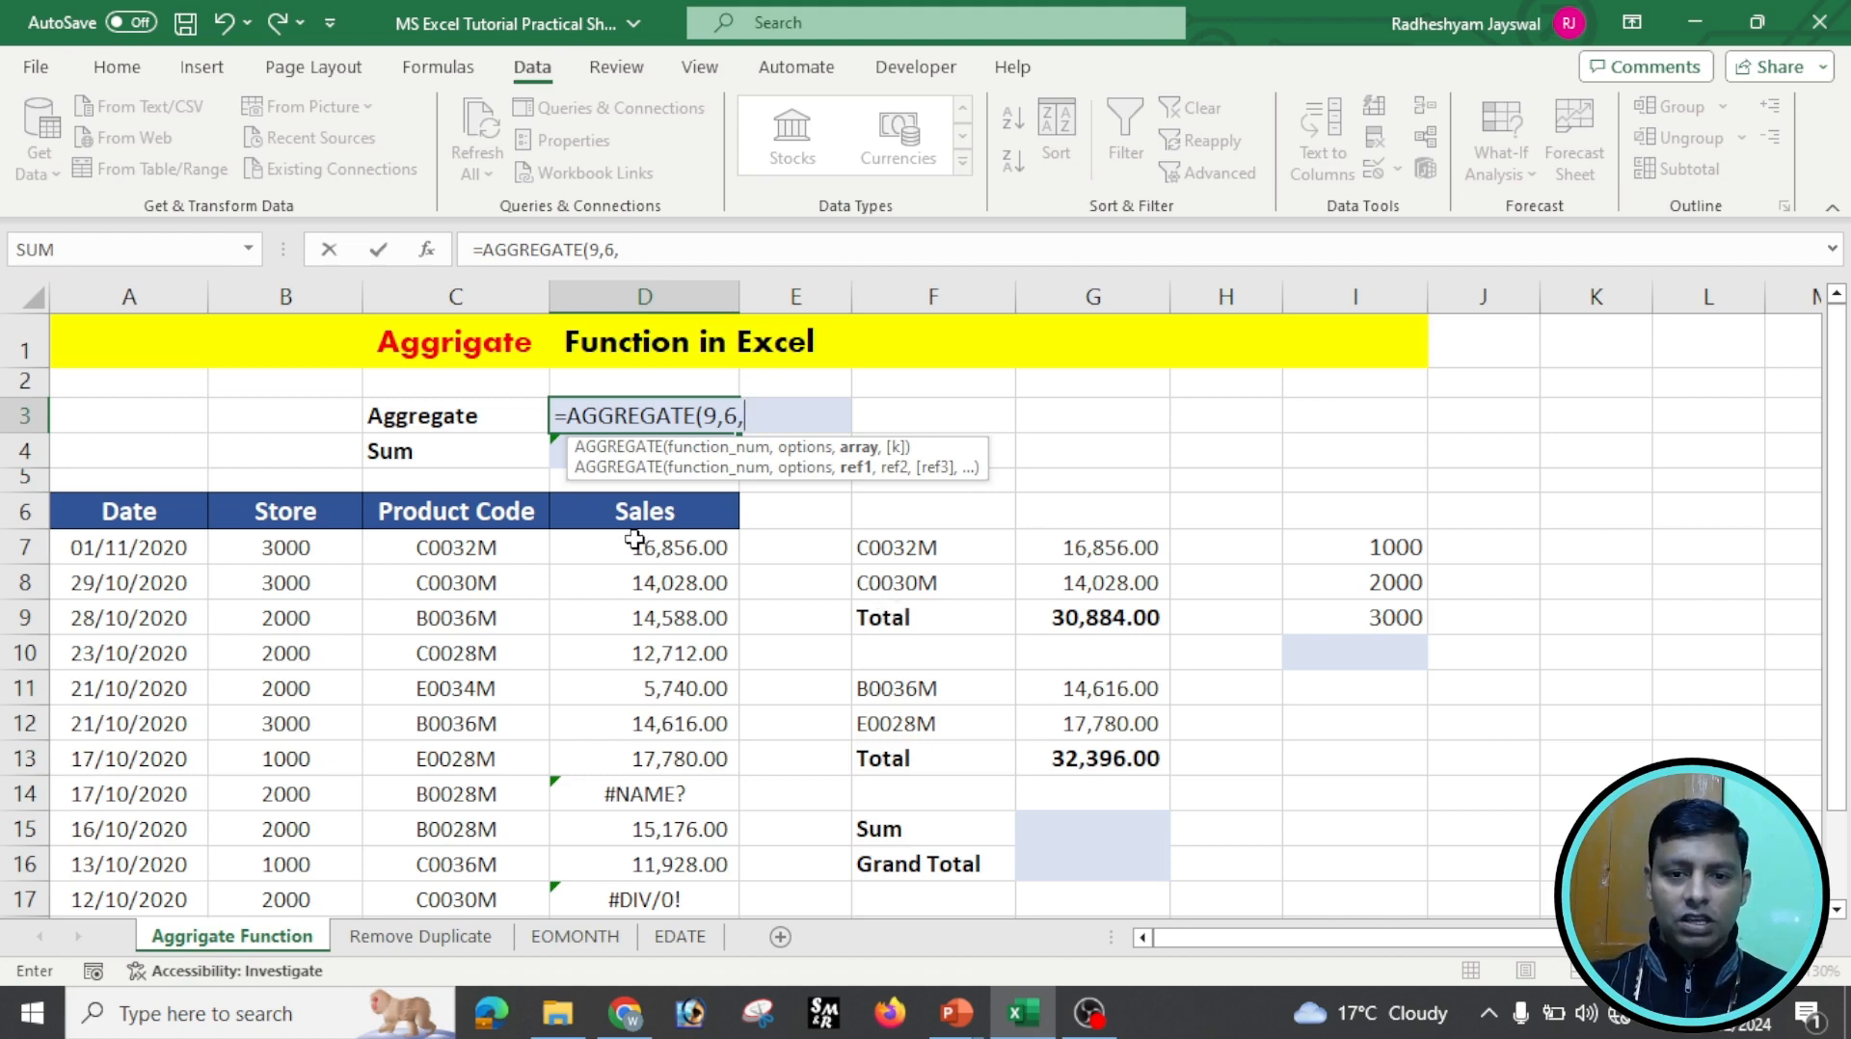
{"action": "left_click_drag", "start_coordinate": [634, 540], "coordinate": [675, 838]}
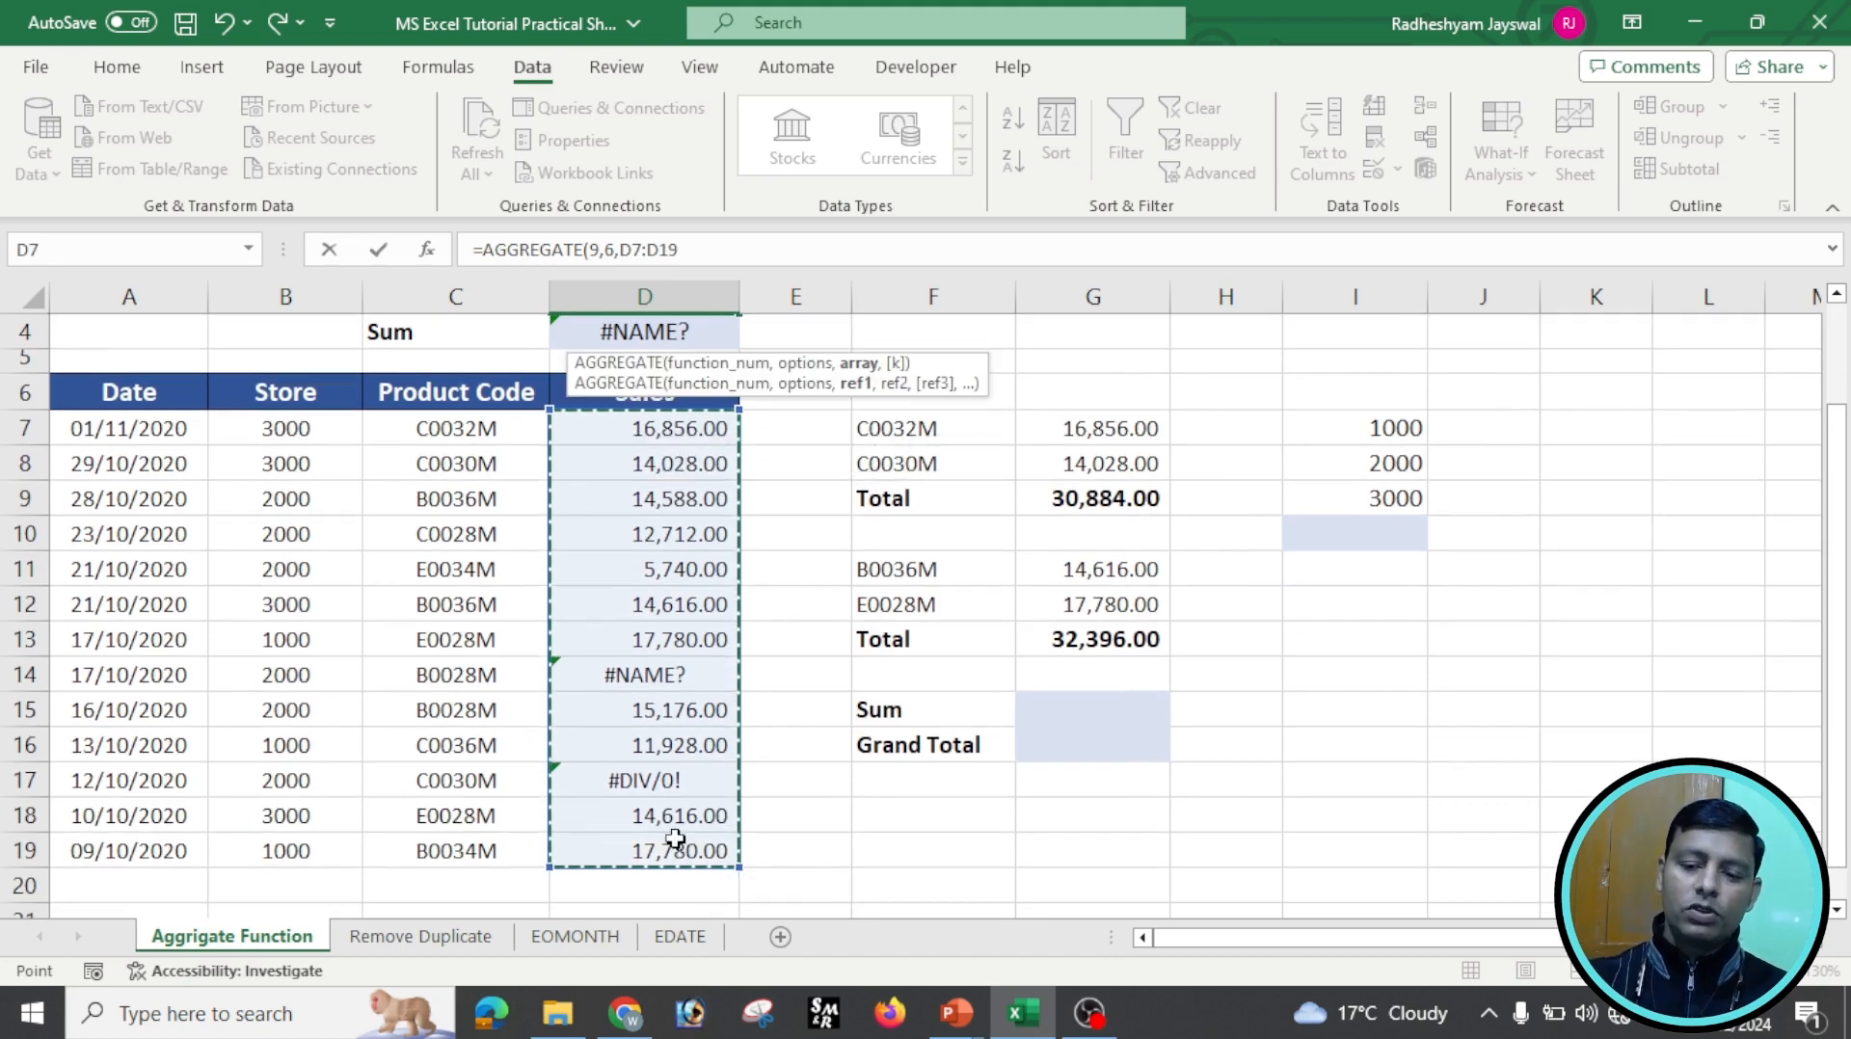
{"action": "type", "text": ")"}
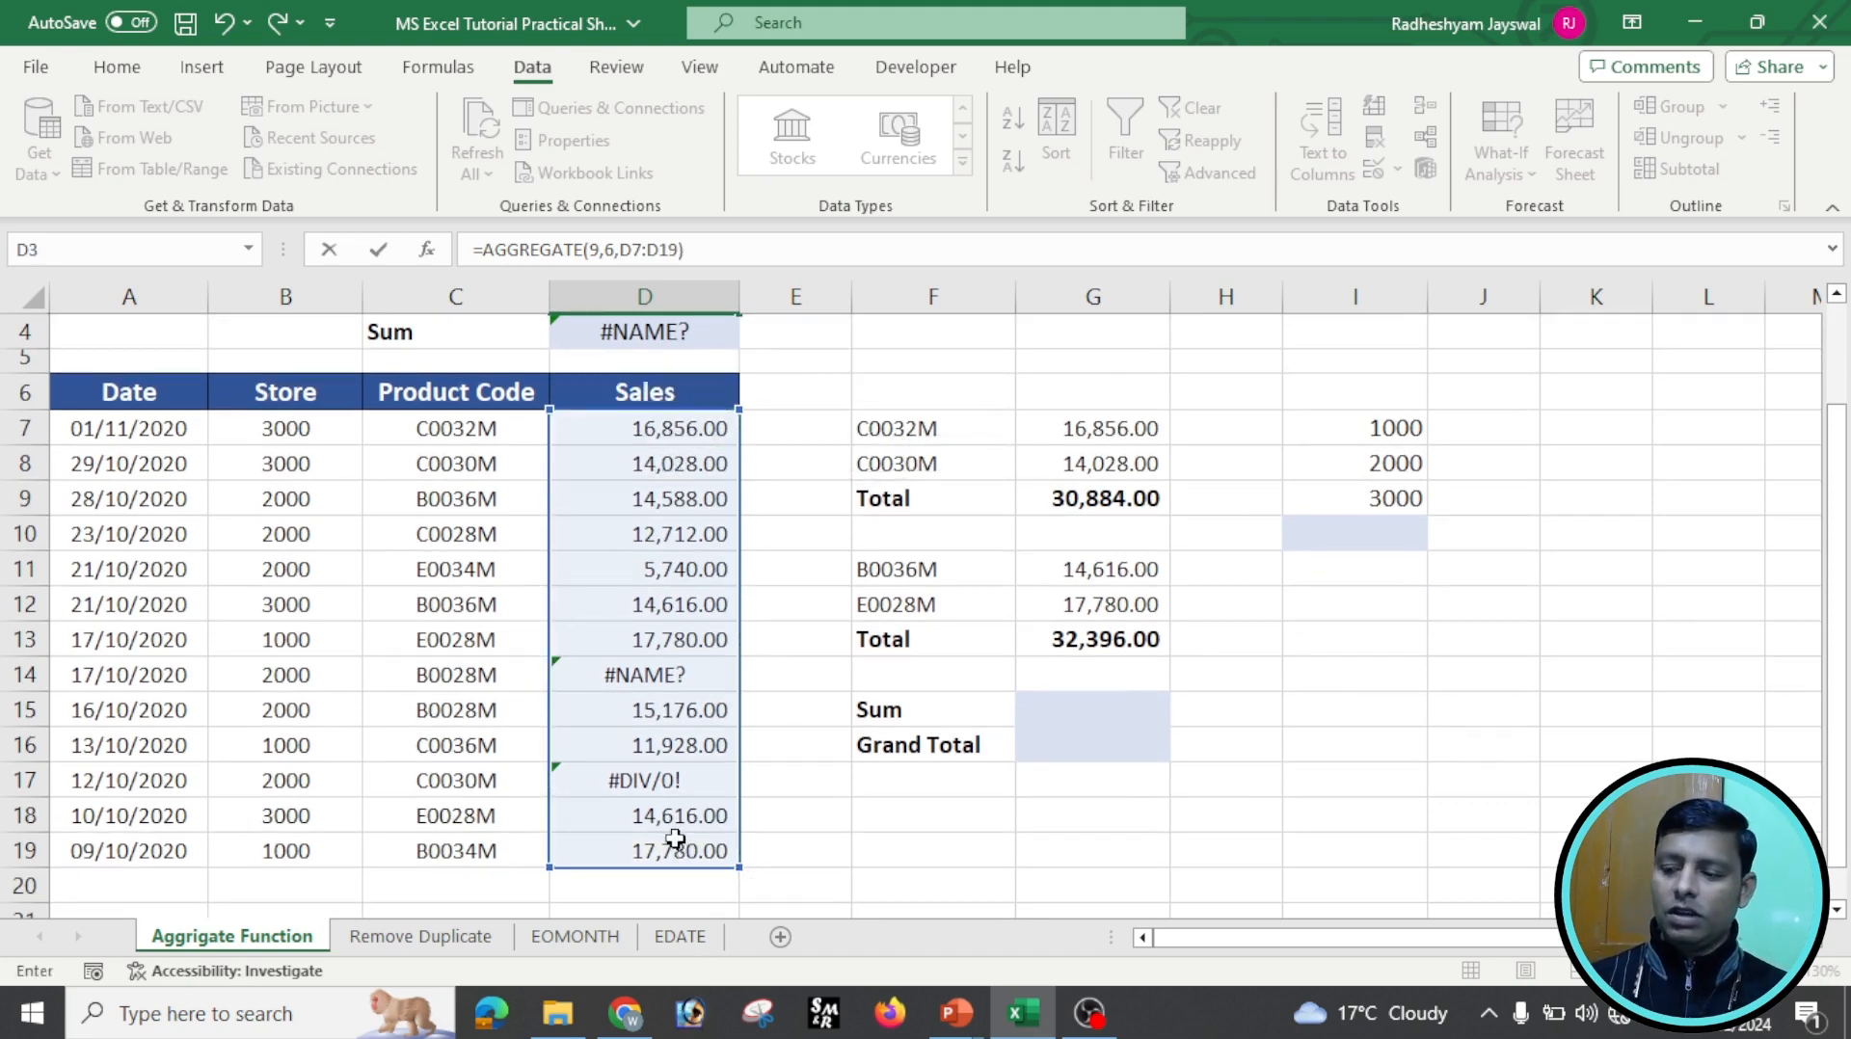
{"action": "key", "text": "Return"}
{"action": "scroll", "coordinate": [675, 839], "scroll_direction": "up", "scroll_amount": 1}
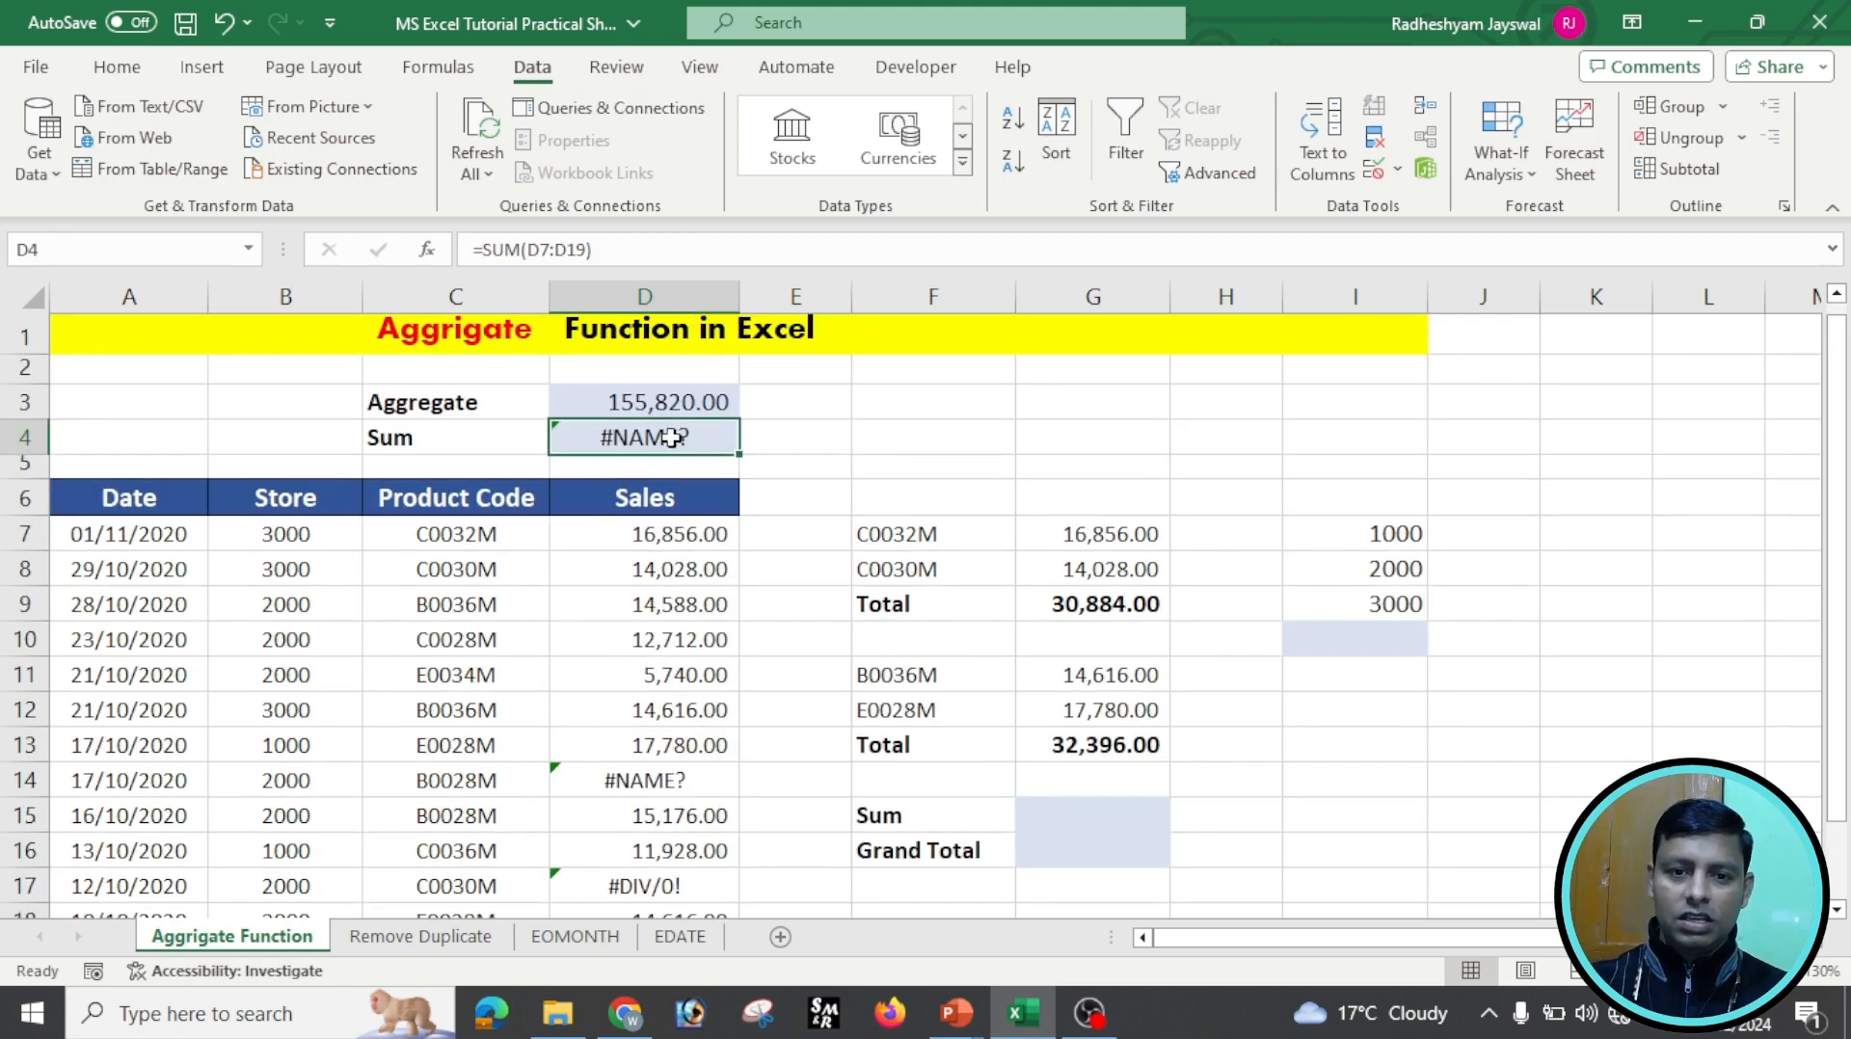
{"action": "left_click", "coordinate": [690, 391]}
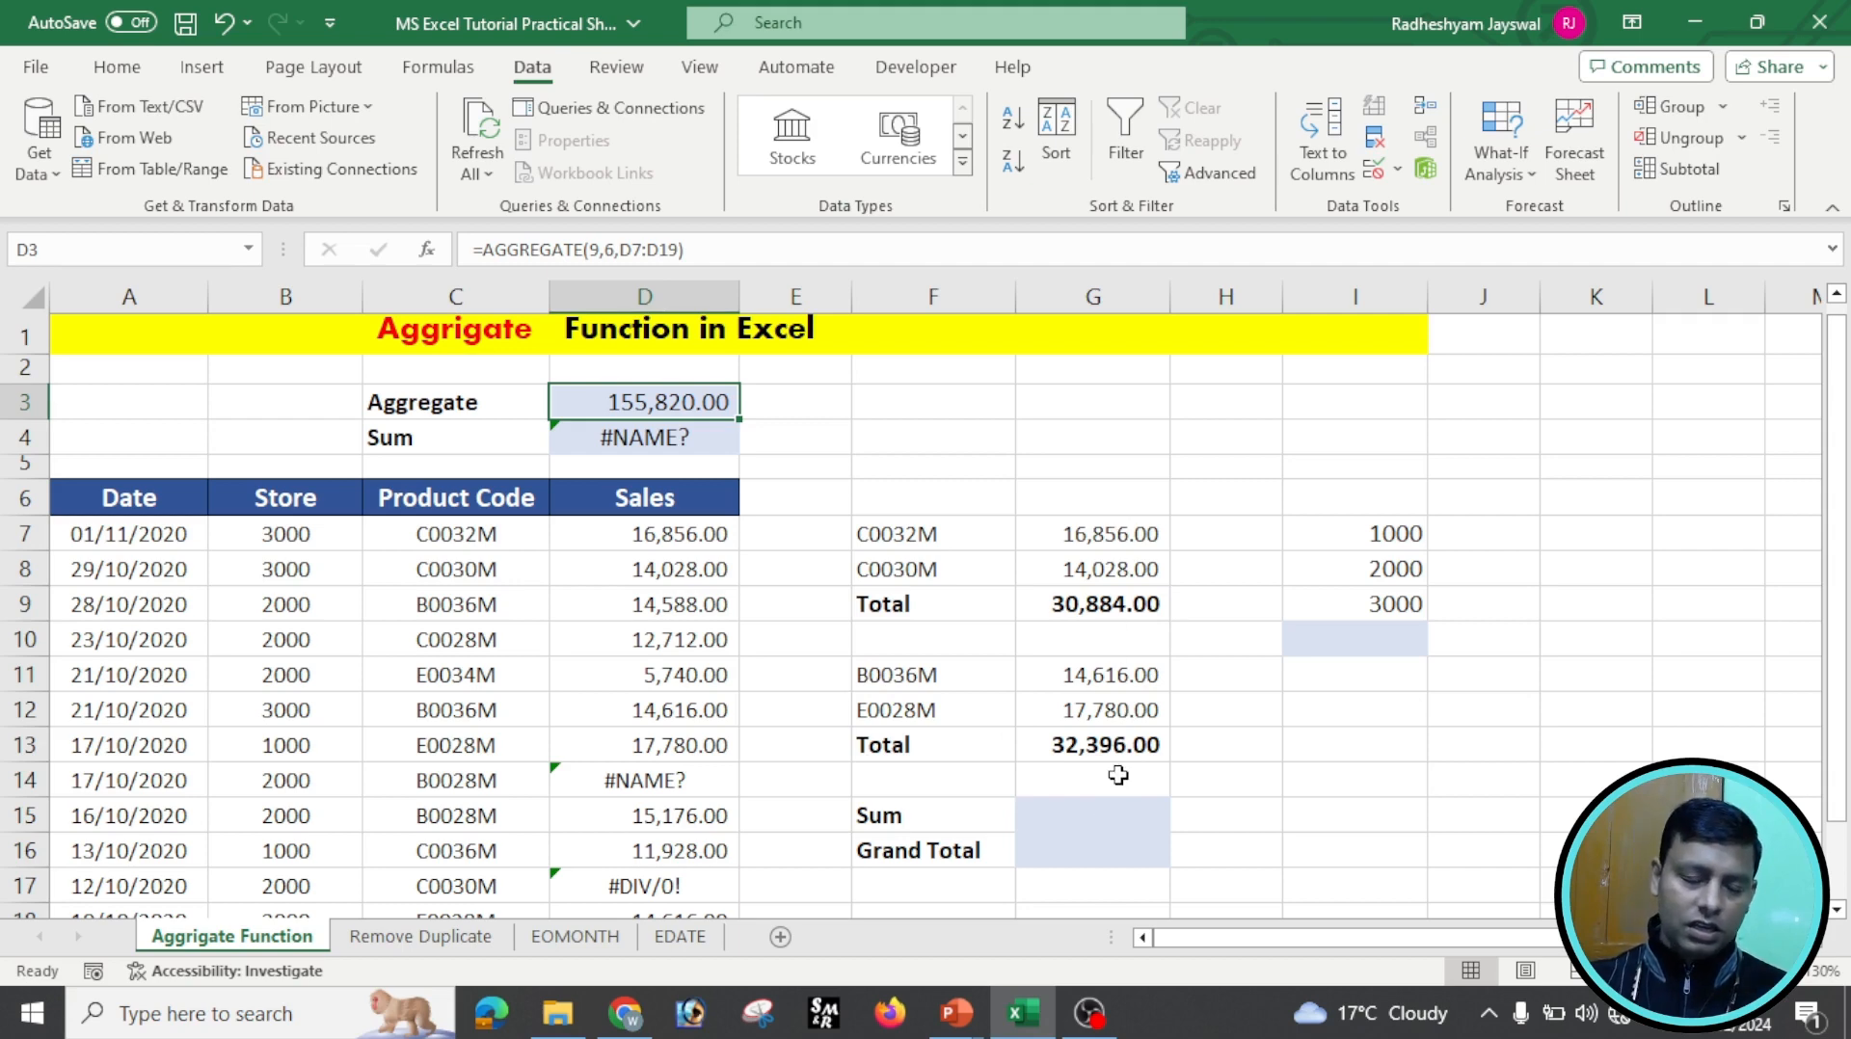
Enter =SUM(G7:G13) in cell G15, beside the Sum label, to add the product amounts and their totals.
{"action": "left_click", "coordinate": [1086, 812]}
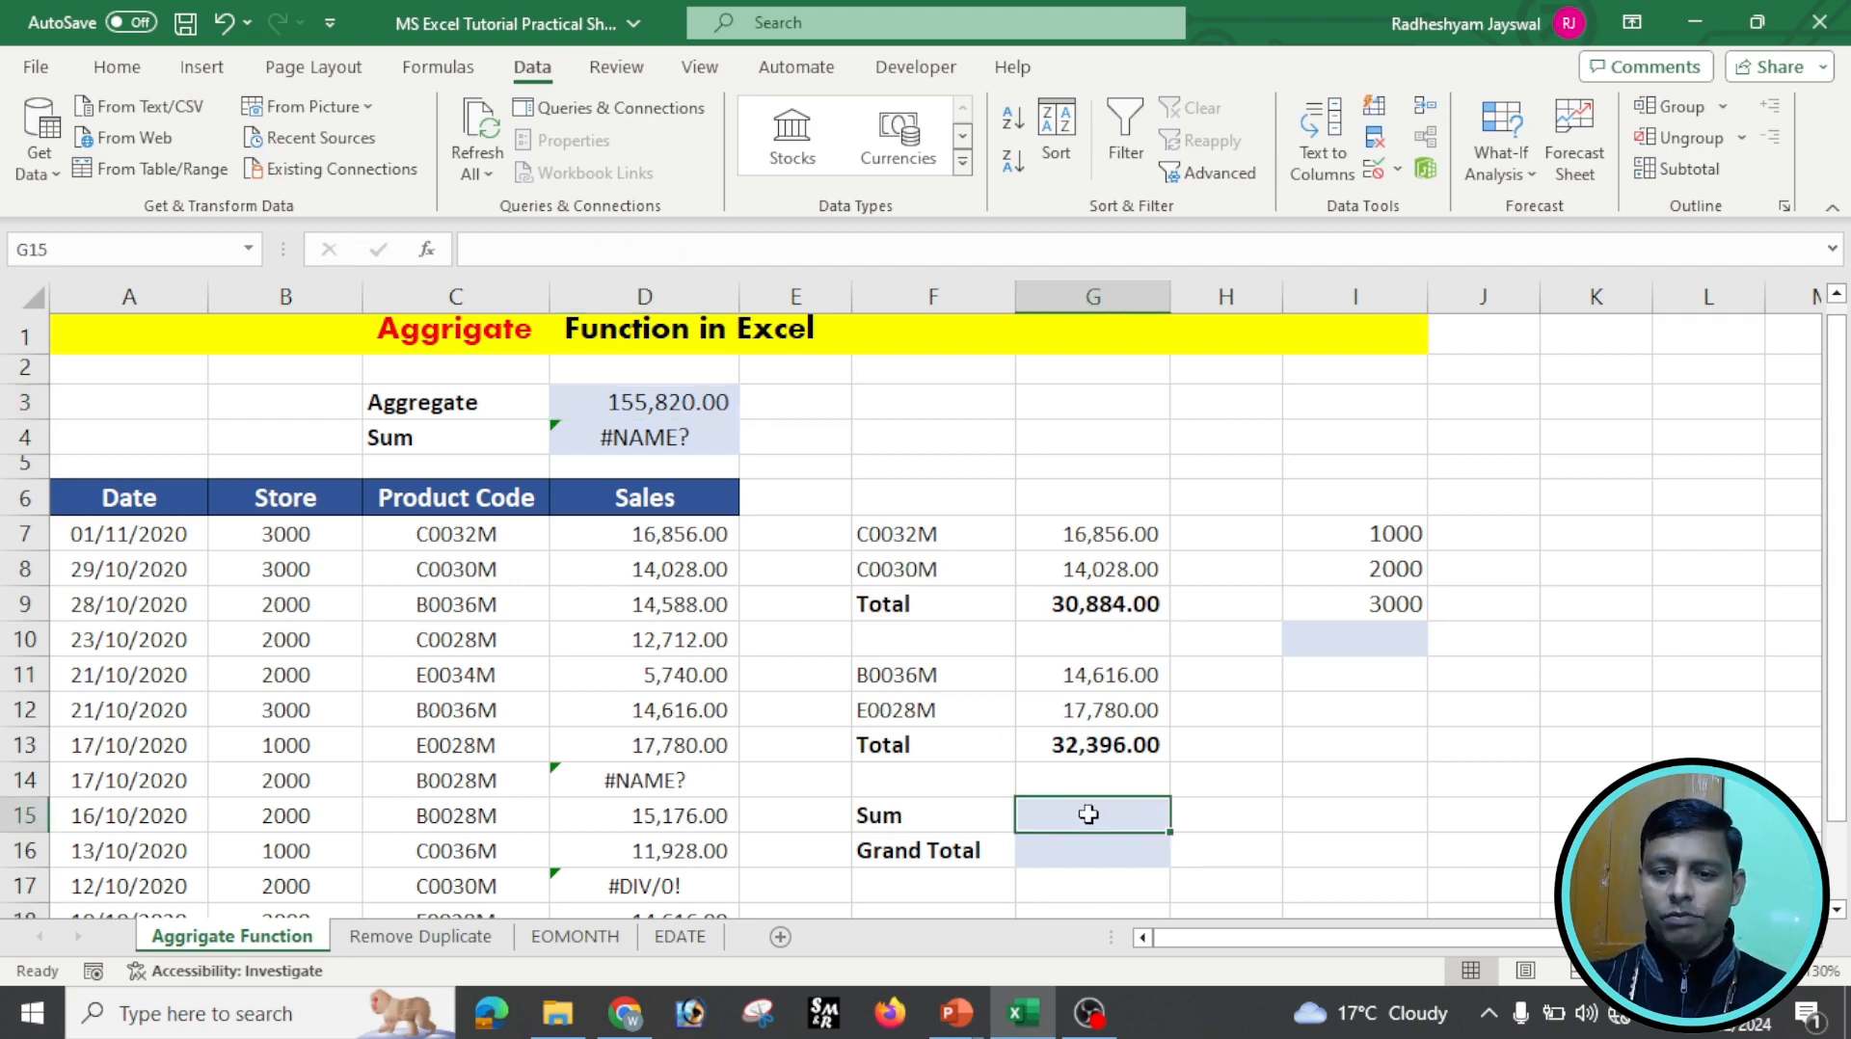
{"action": "type", "text": "="}
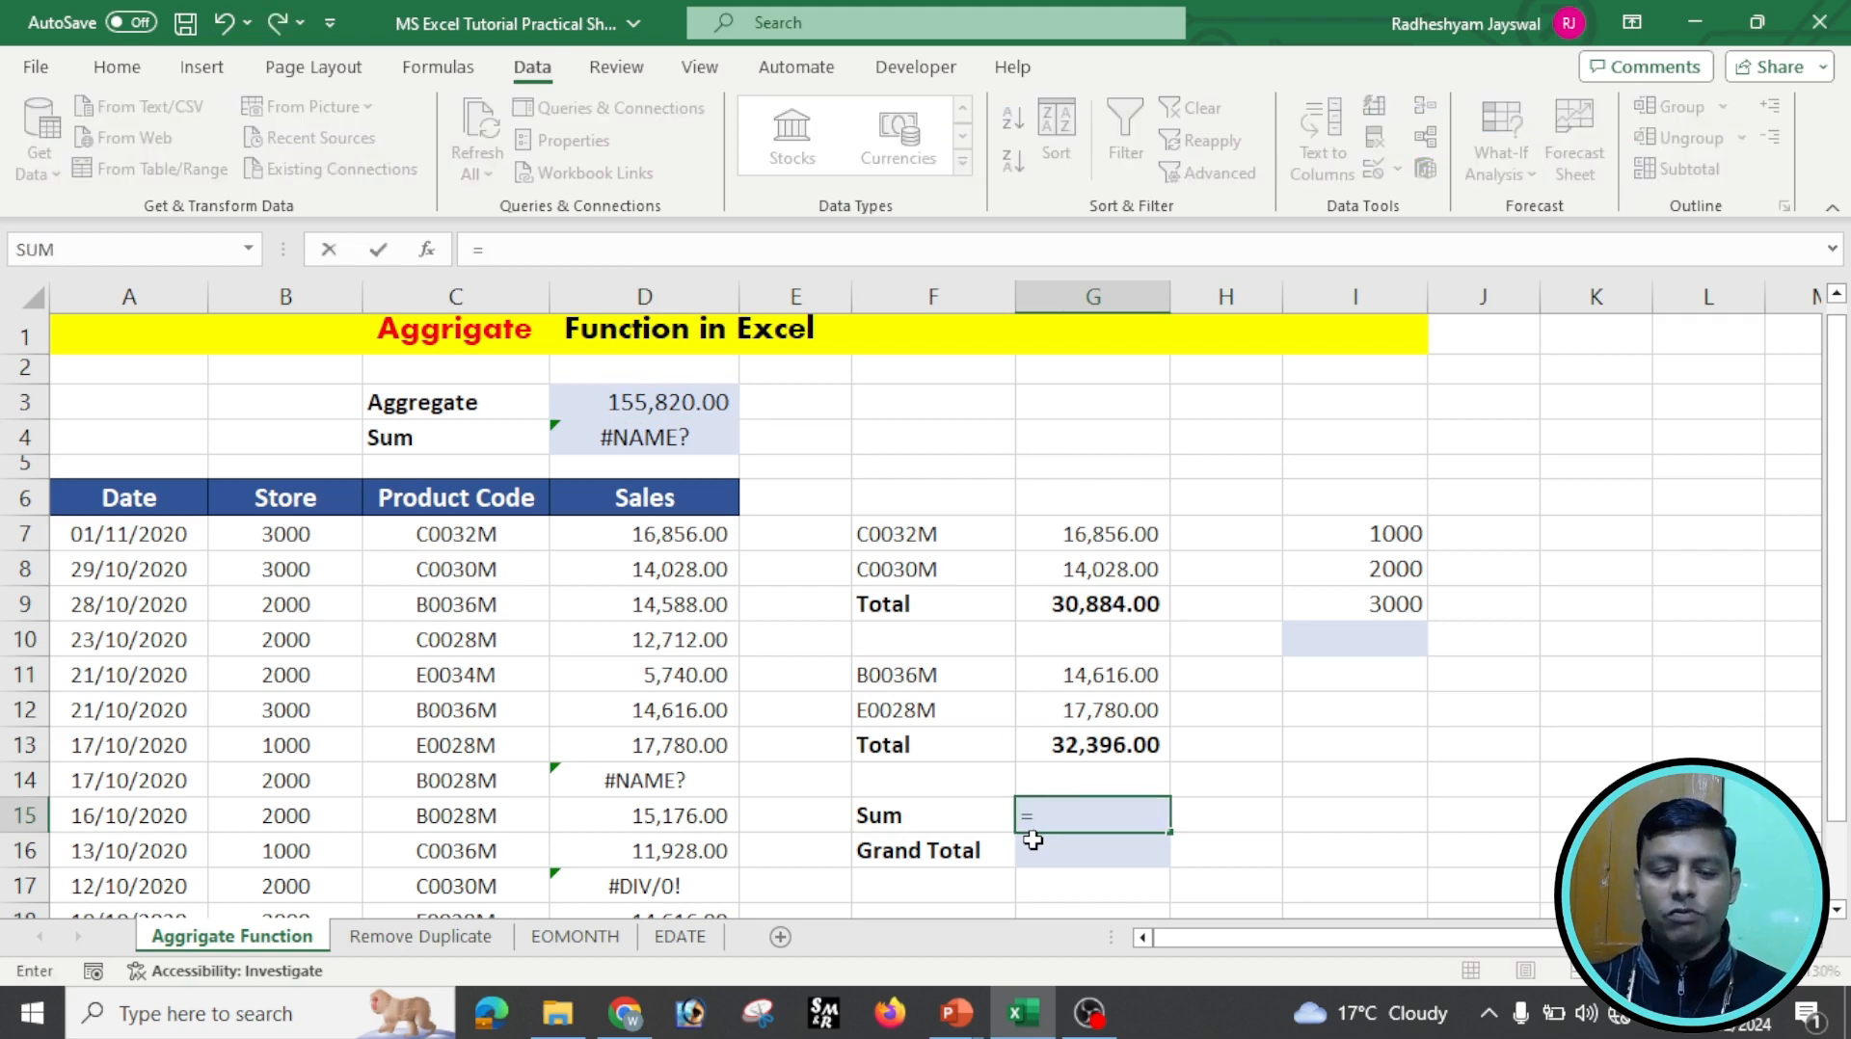
{"action": "type", "text": "sum("}
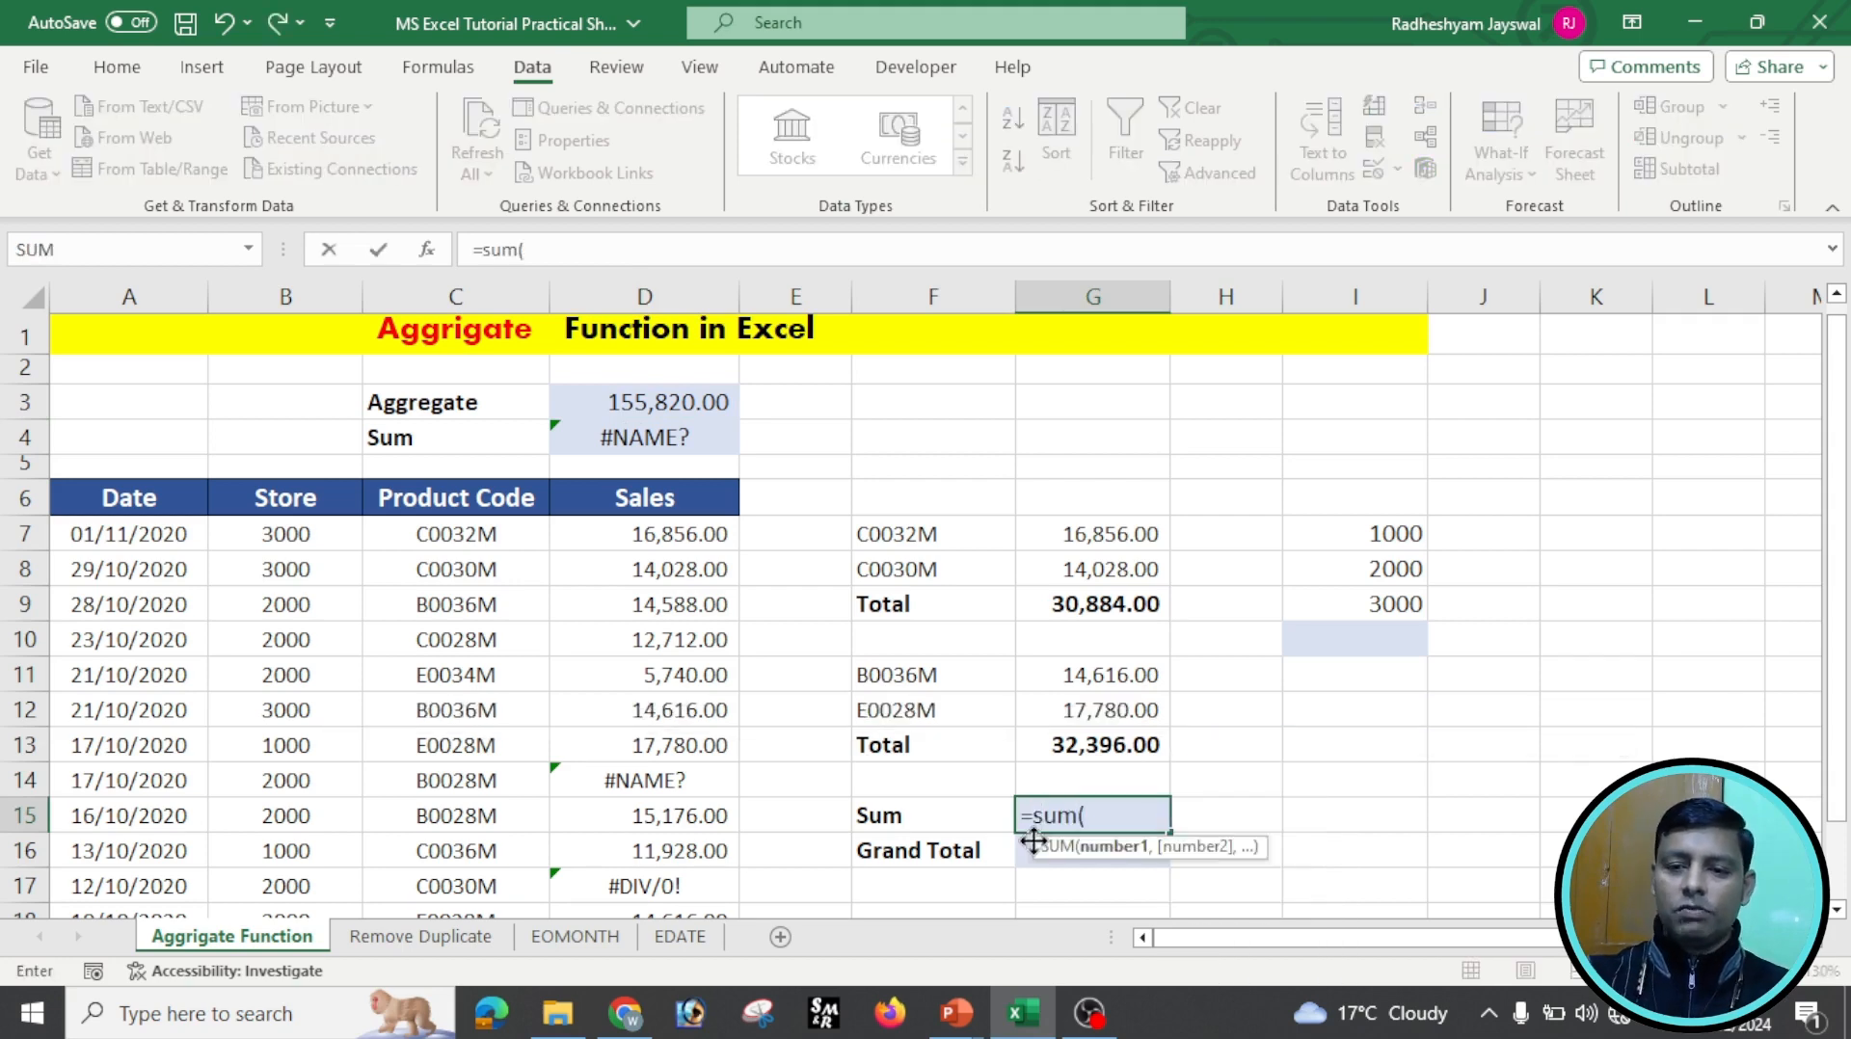
{"action": "left_click_drag", "start_coordinate": [1096, 532], "coordinate": [1119, 753]}
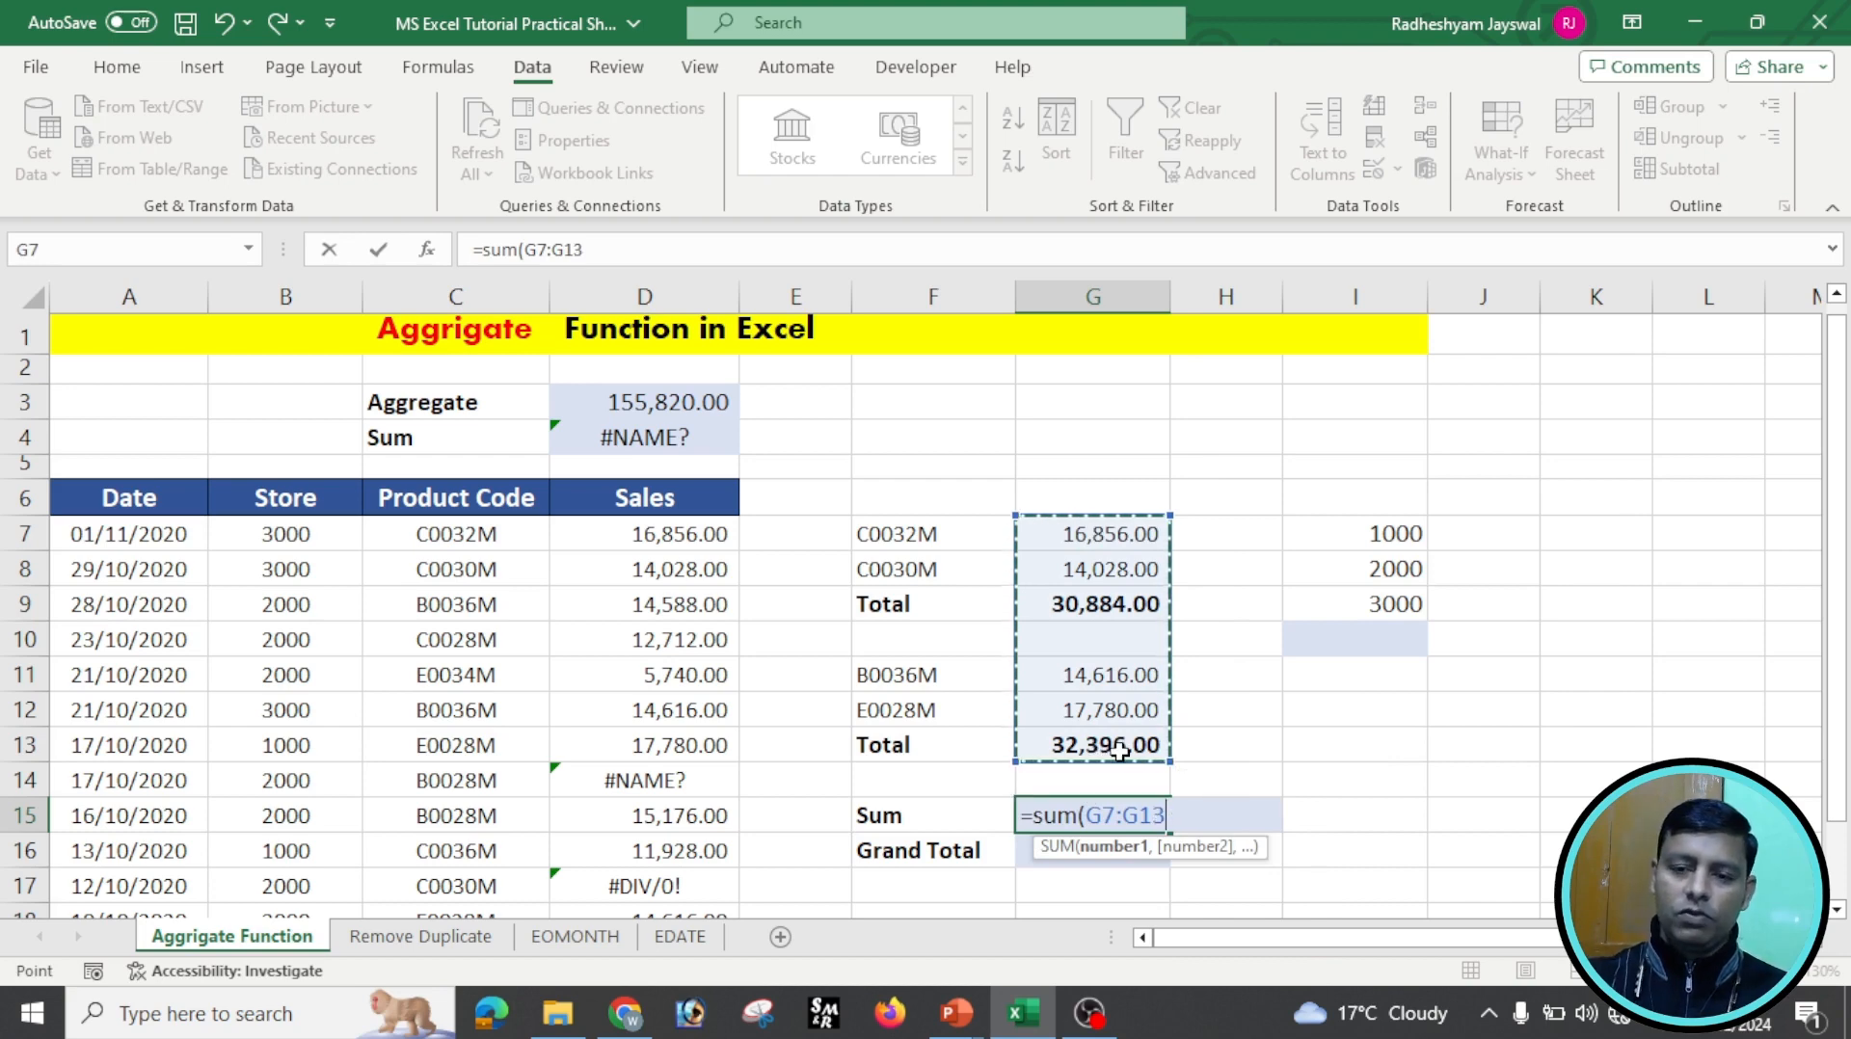
{"action": "type", "text": ")"}
{"action": "key", "text": "Return"}
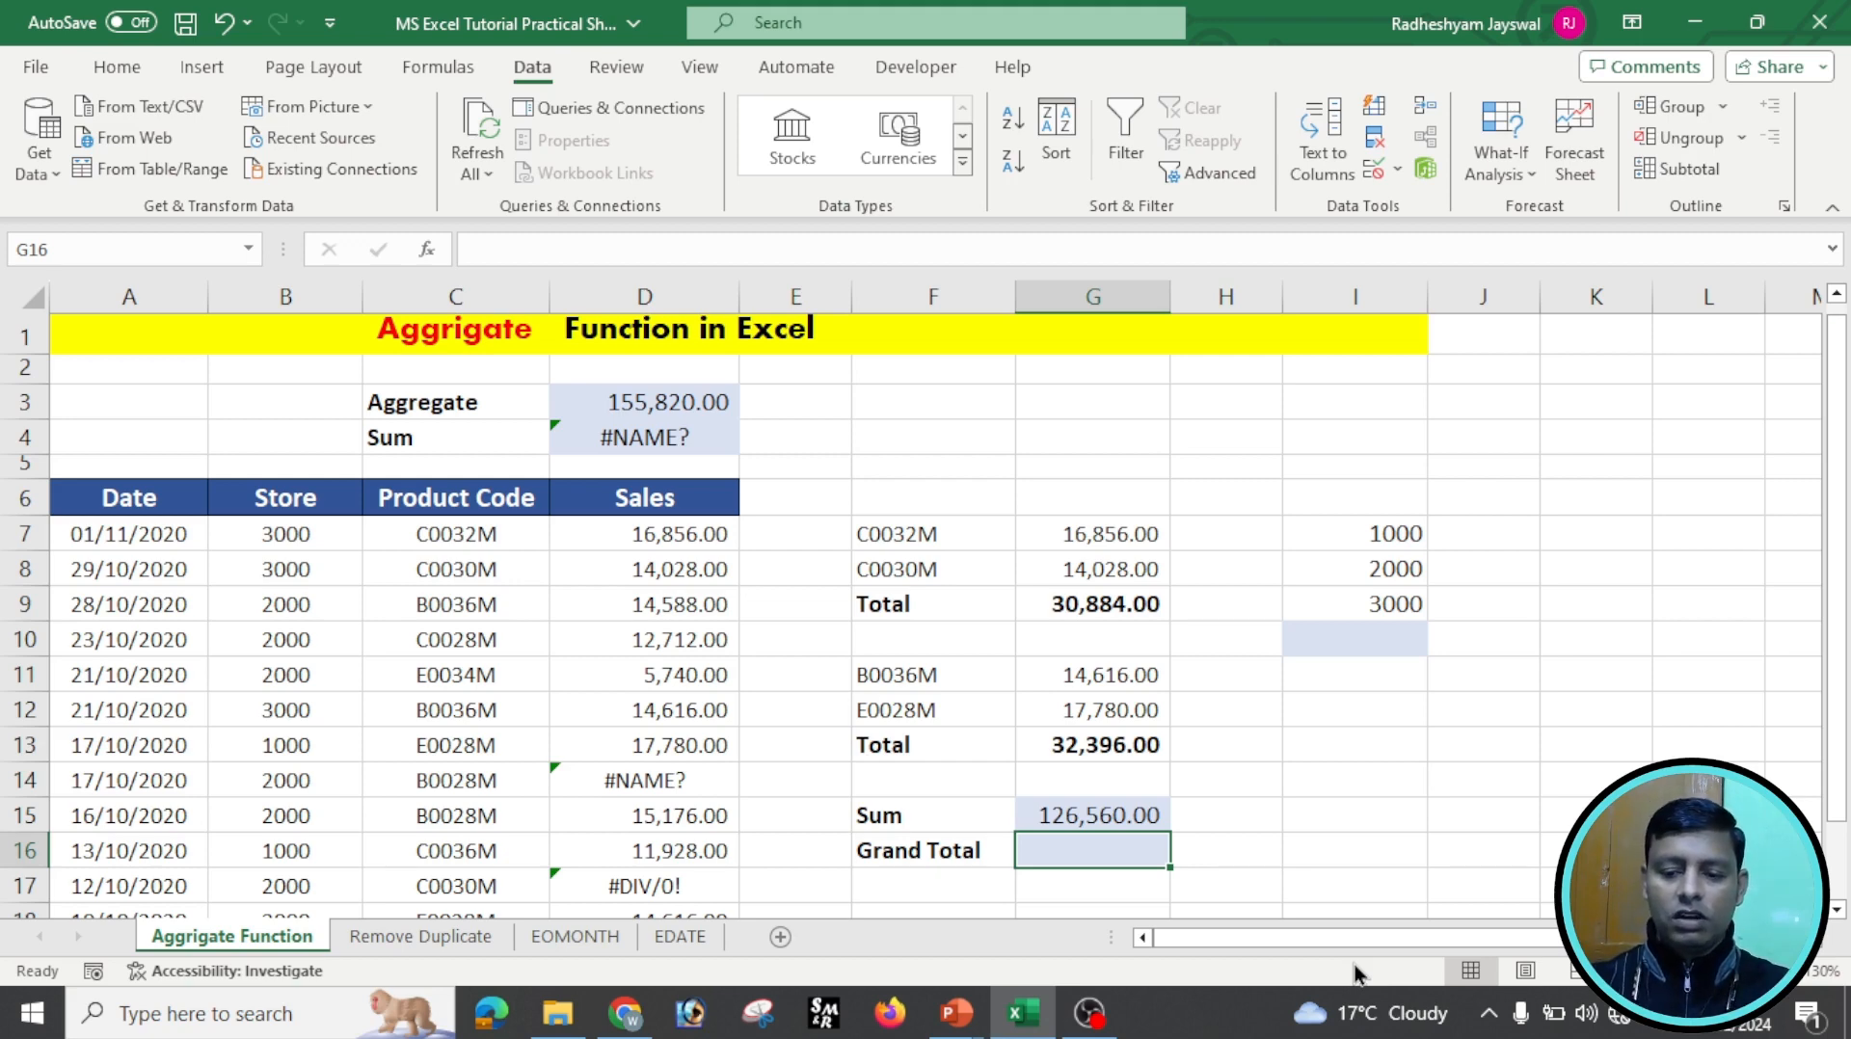
Enter =AGGREGATE(9,0,G7:G13) in the Grand Total cell G16, using SUM and ignoring nested SUBTOTAL and AGGREGATE functions.
{"action": "type", "text": "=ag"}
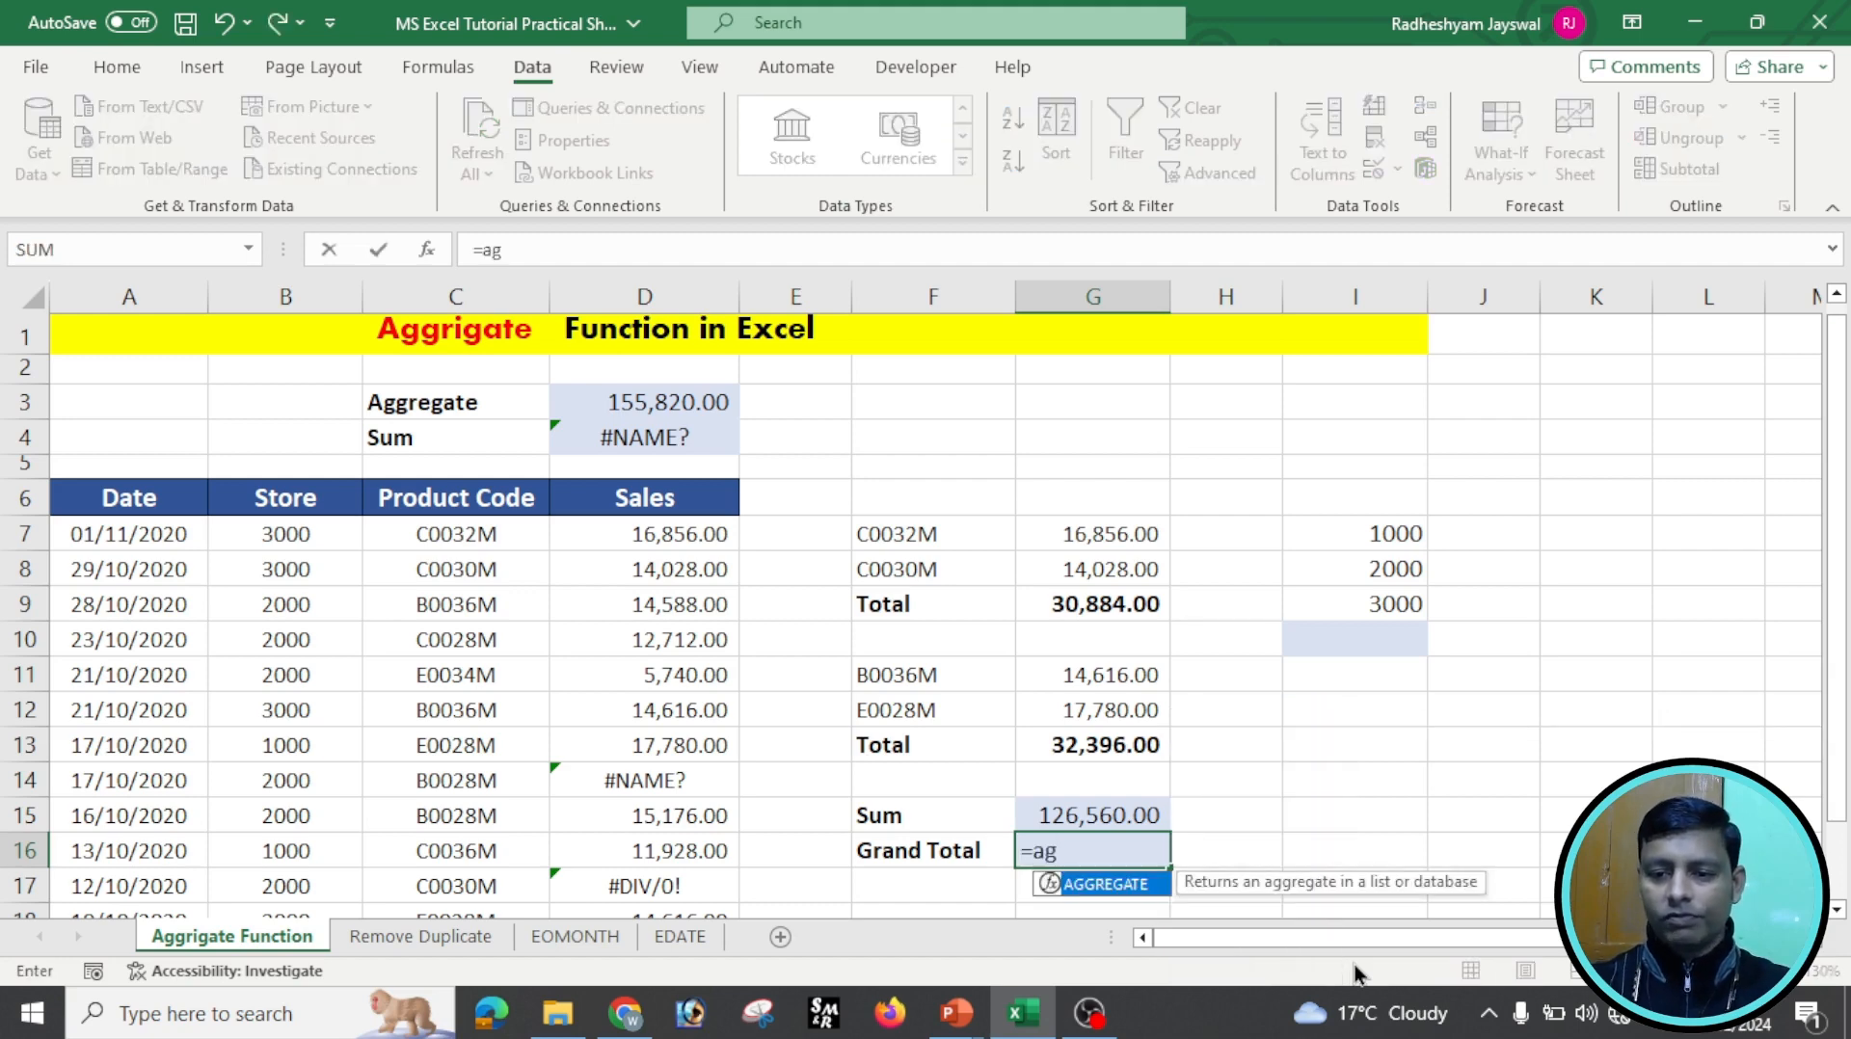
{"action": "double_click", "coordinate": [1135, 888]}
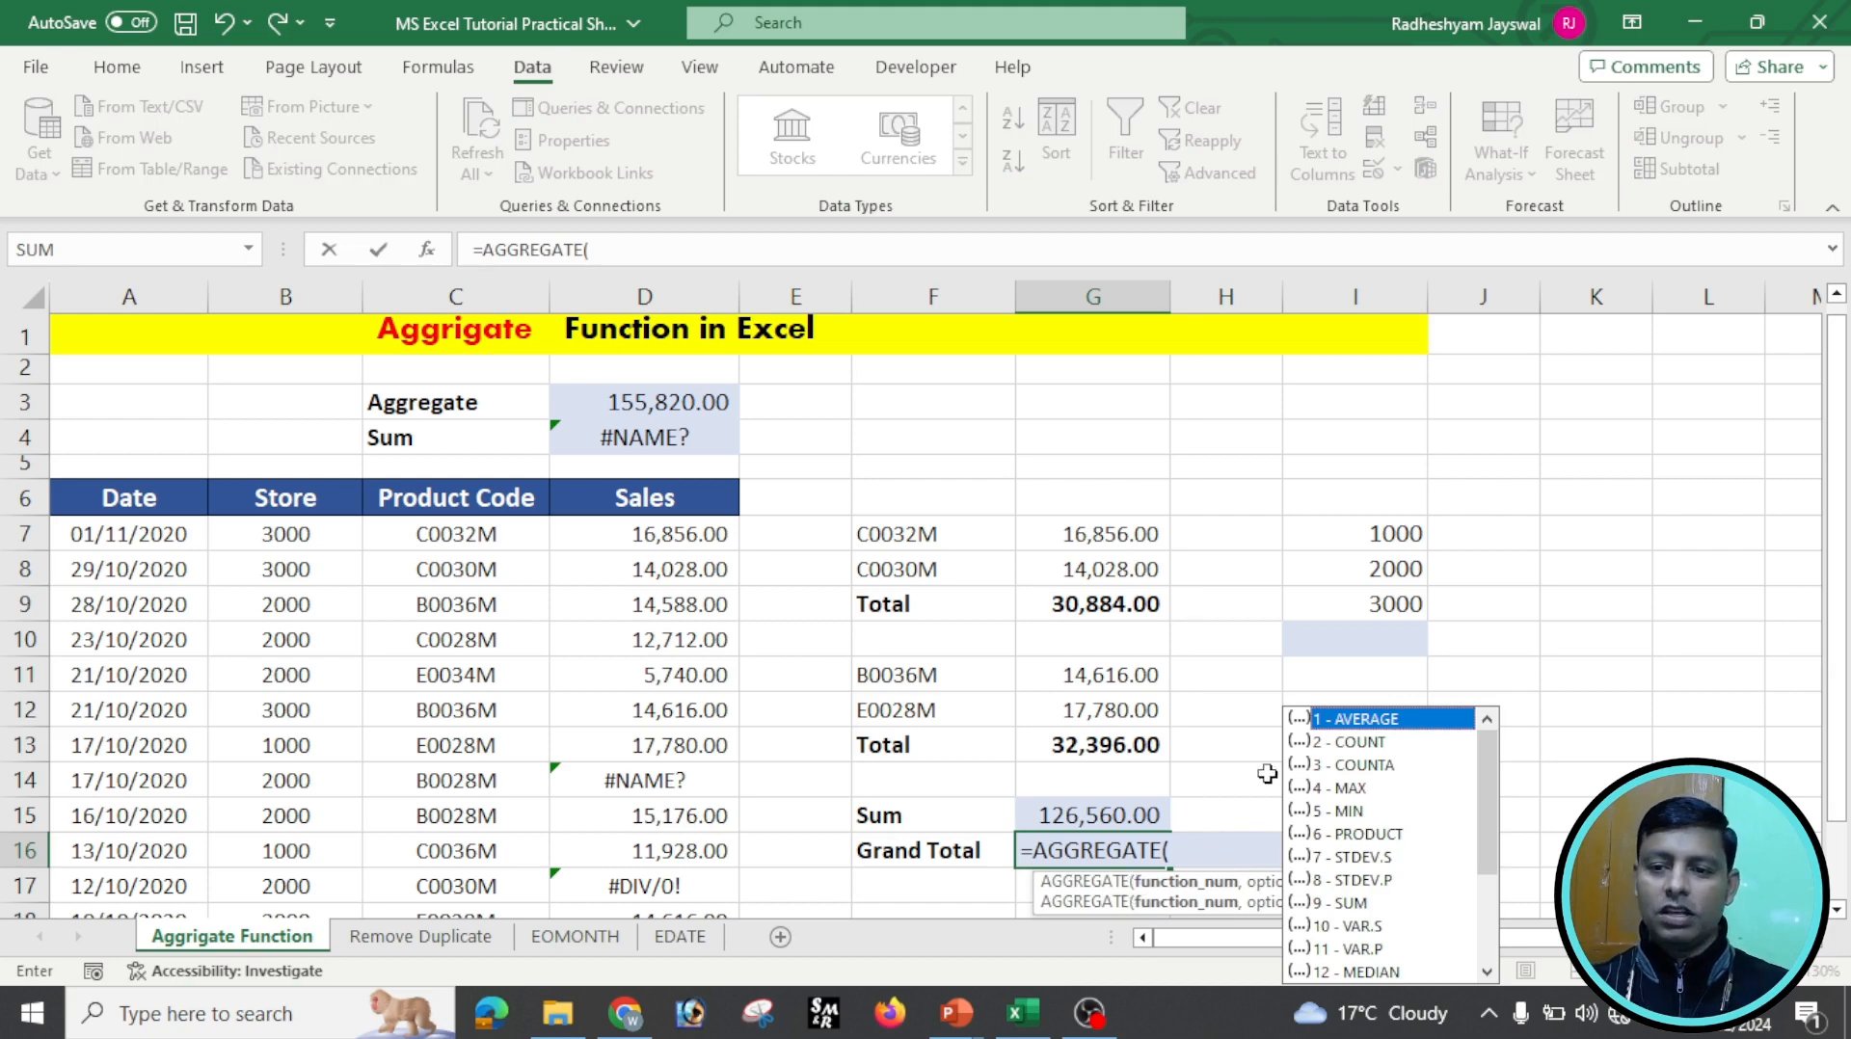
{"action": "double_click", "coordinate": [1324, 912]}
{"action": "type", "text": ","}
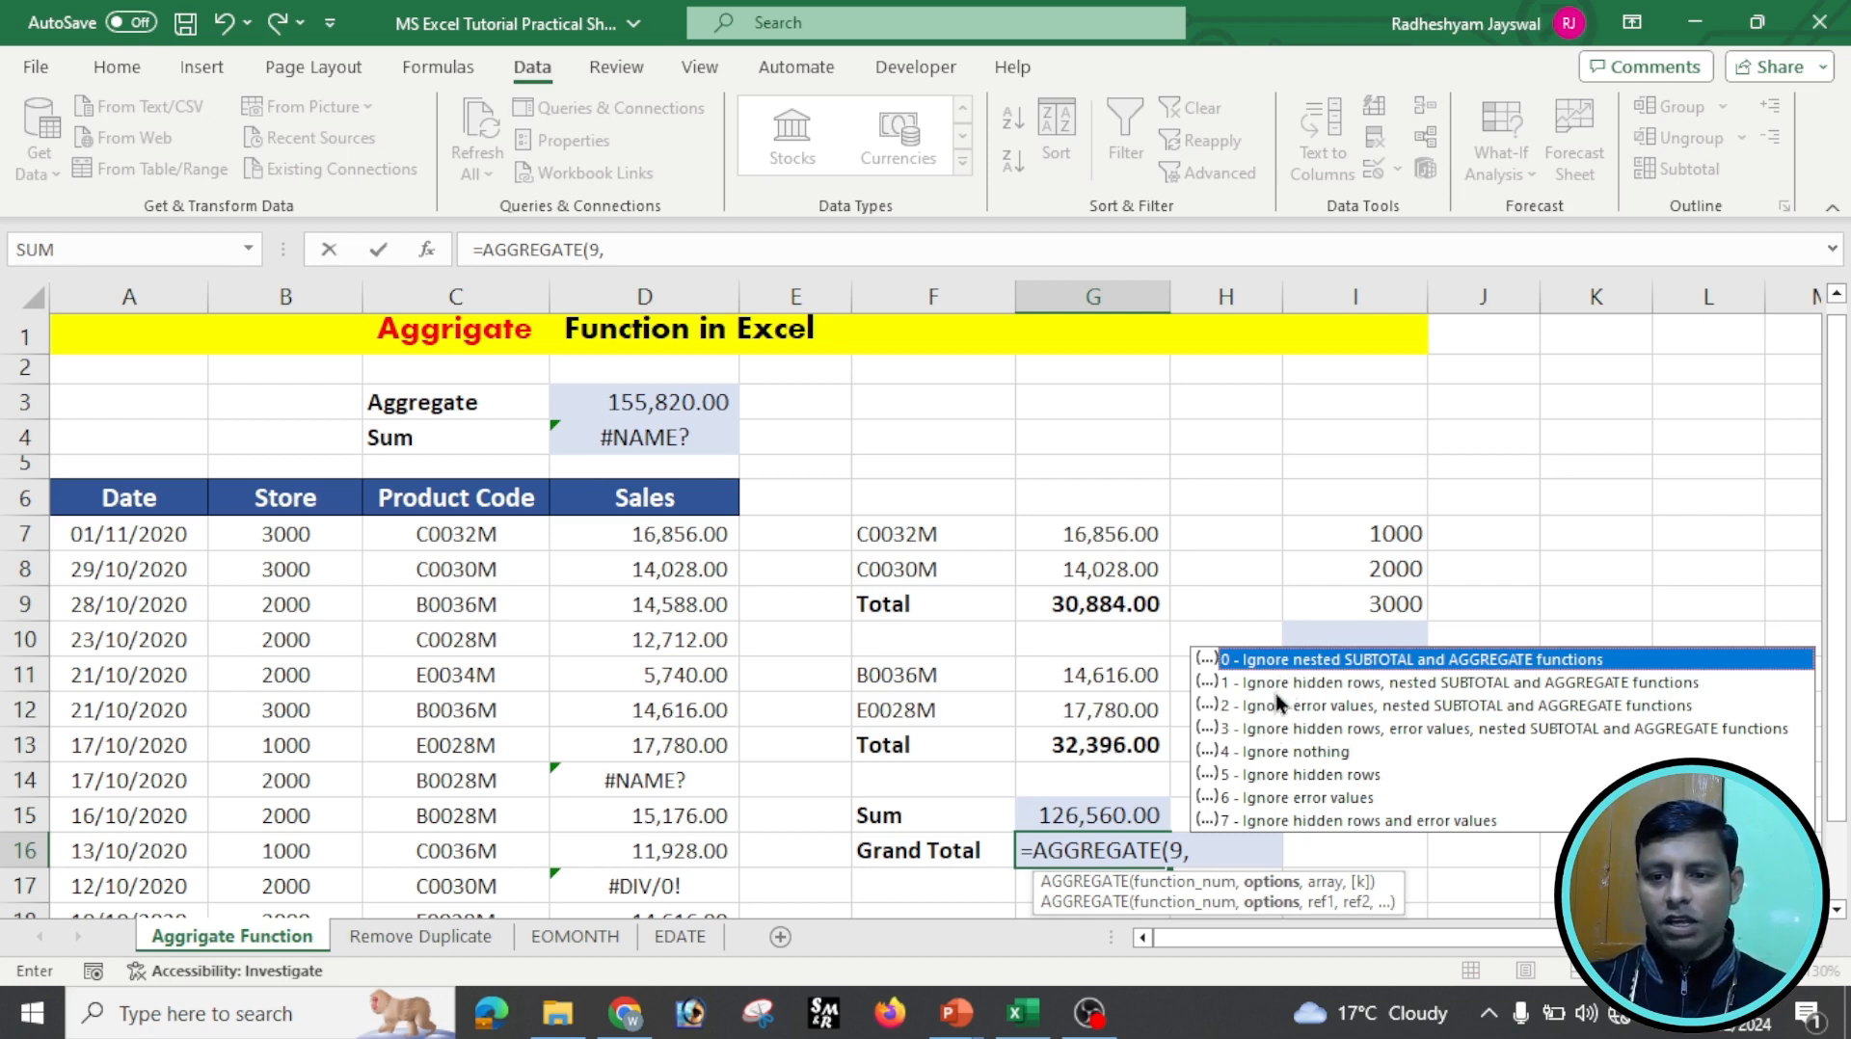
{"action": "type", "text": "0"}
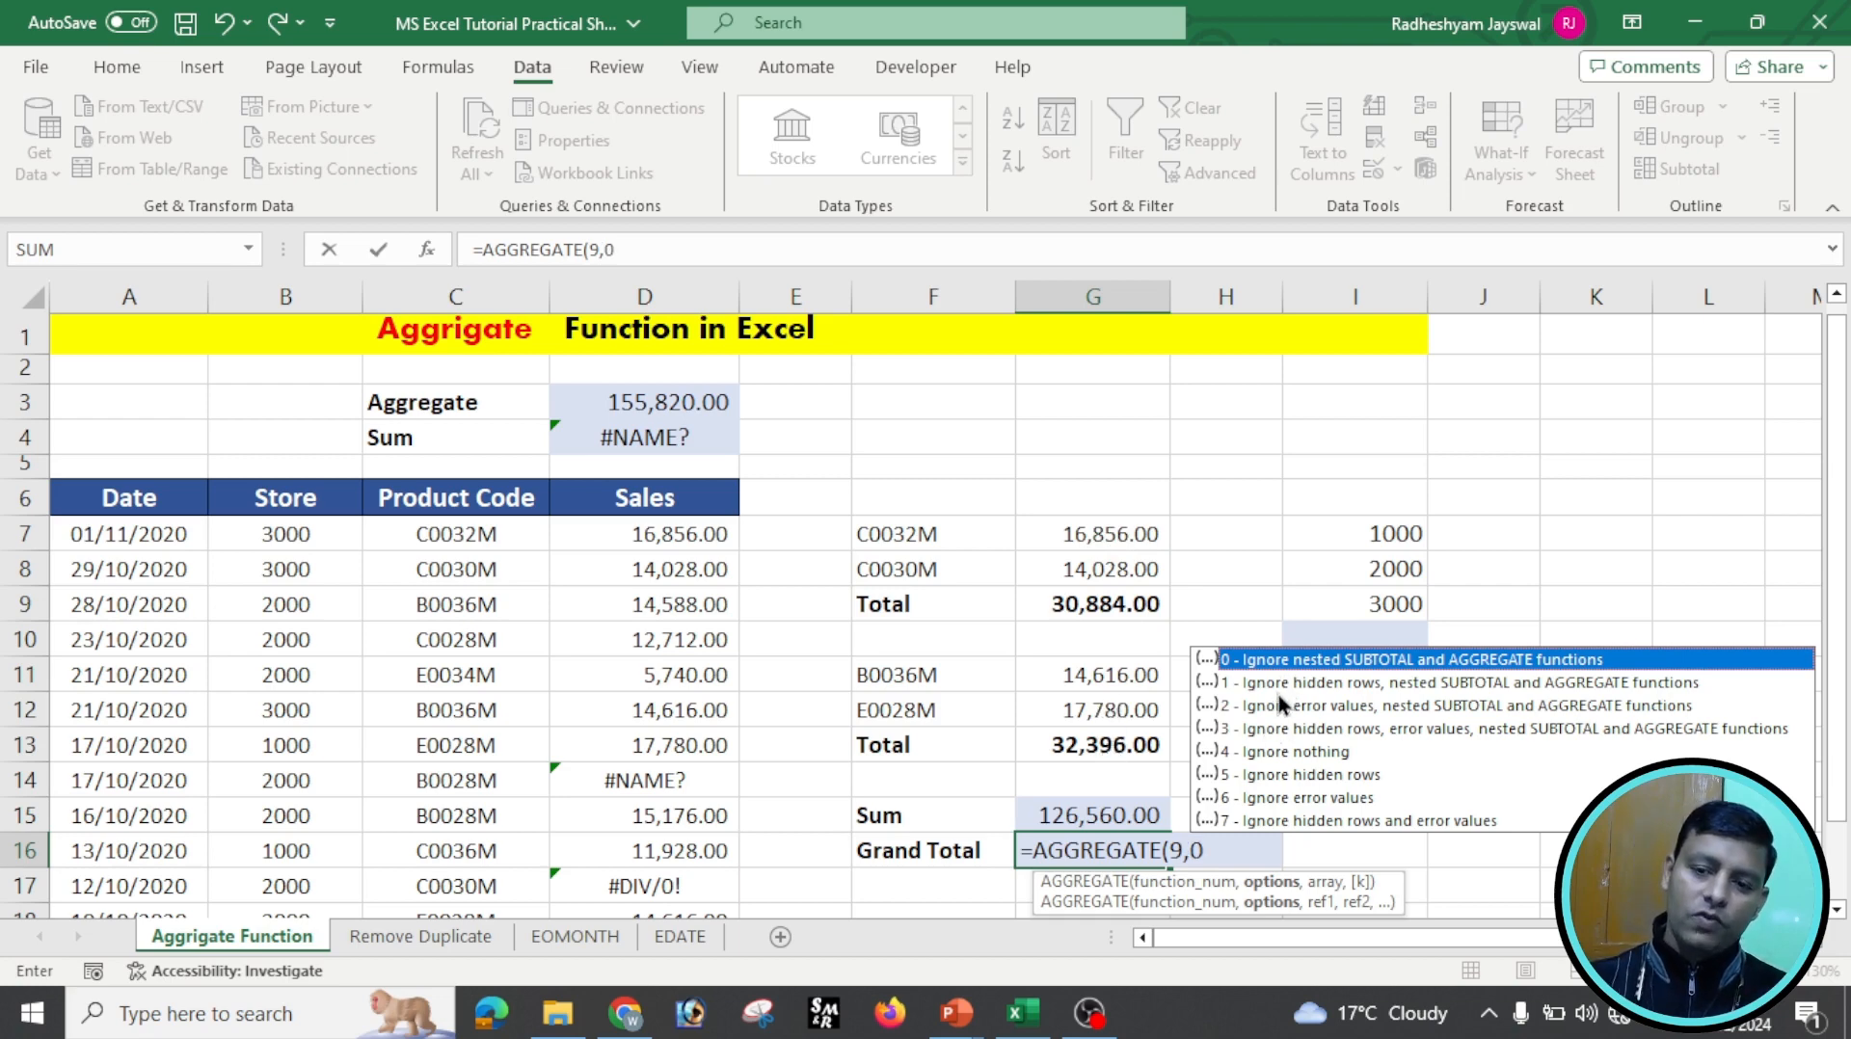
{"action": "type", "text": ","}
{"action": "left_click", "coordinate": [1114, 554]}
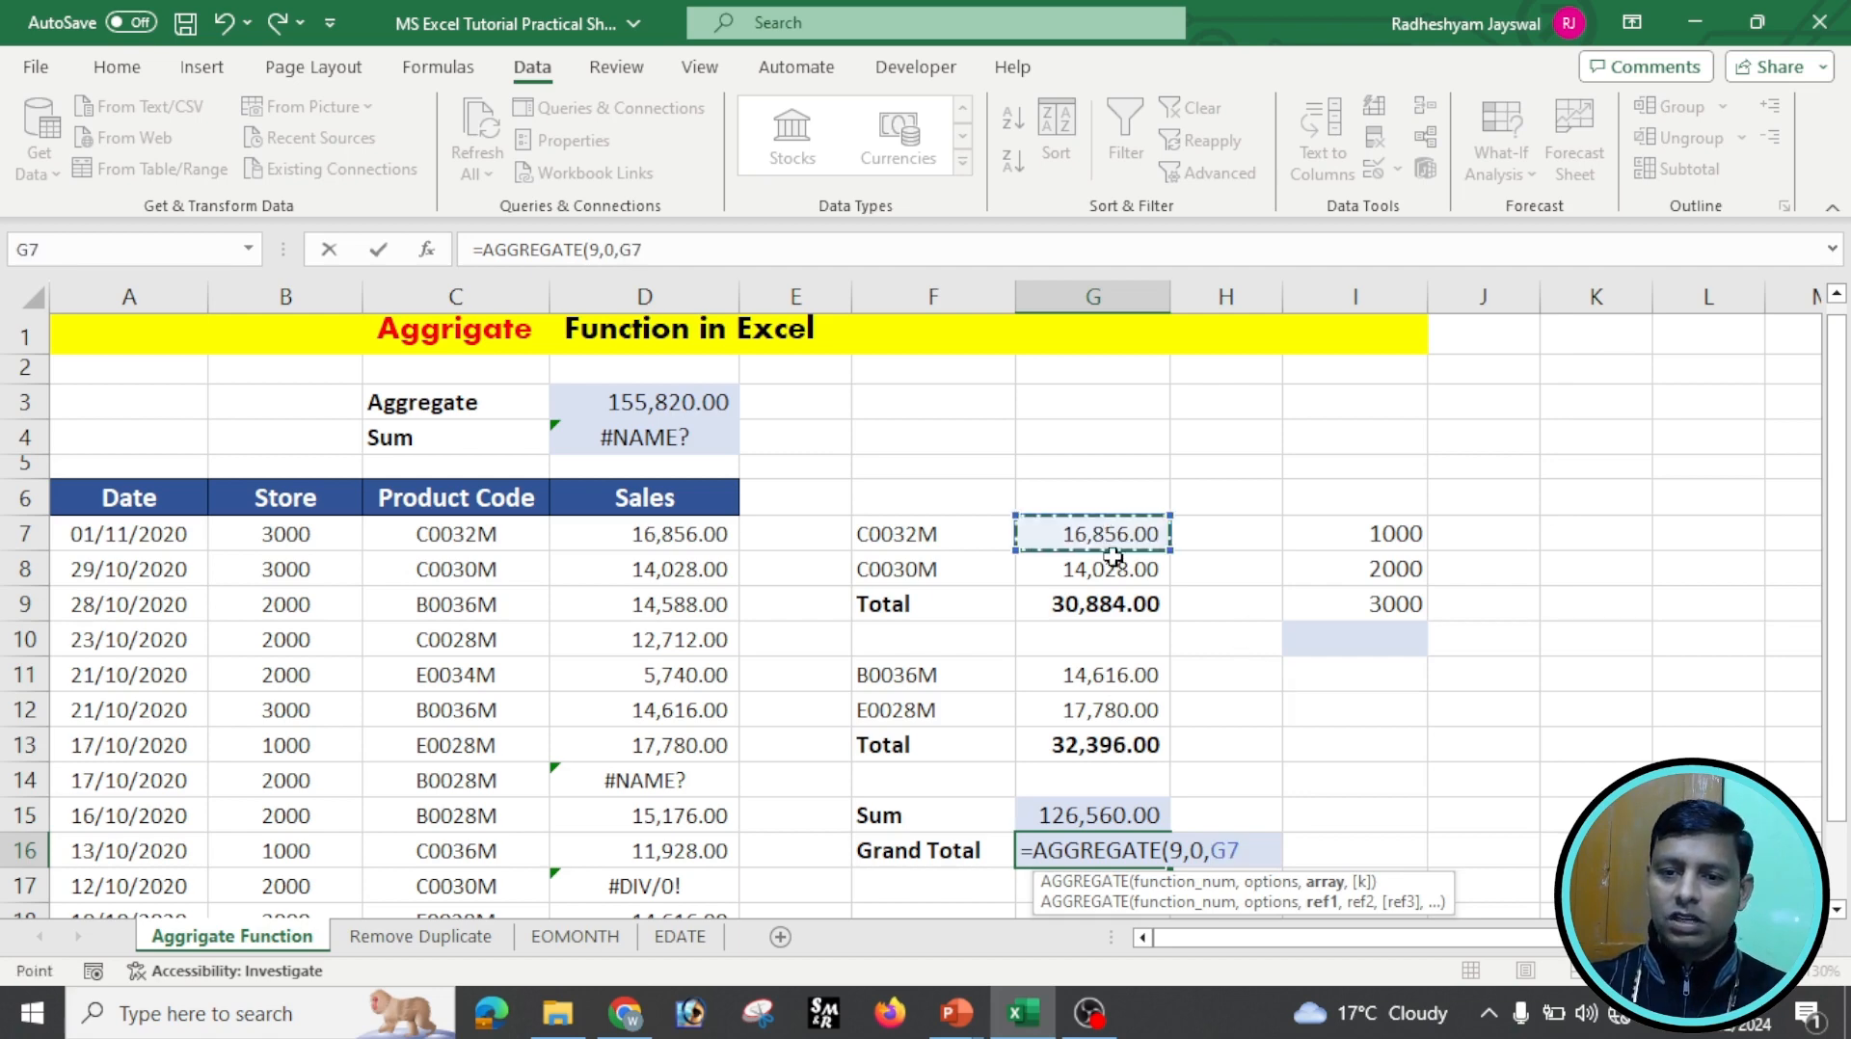
{"action": "left_click_drag", "start_coordinate": [1114, 556], "coordinate": [1114, 730]}
{"action": "type", "text": ")"}
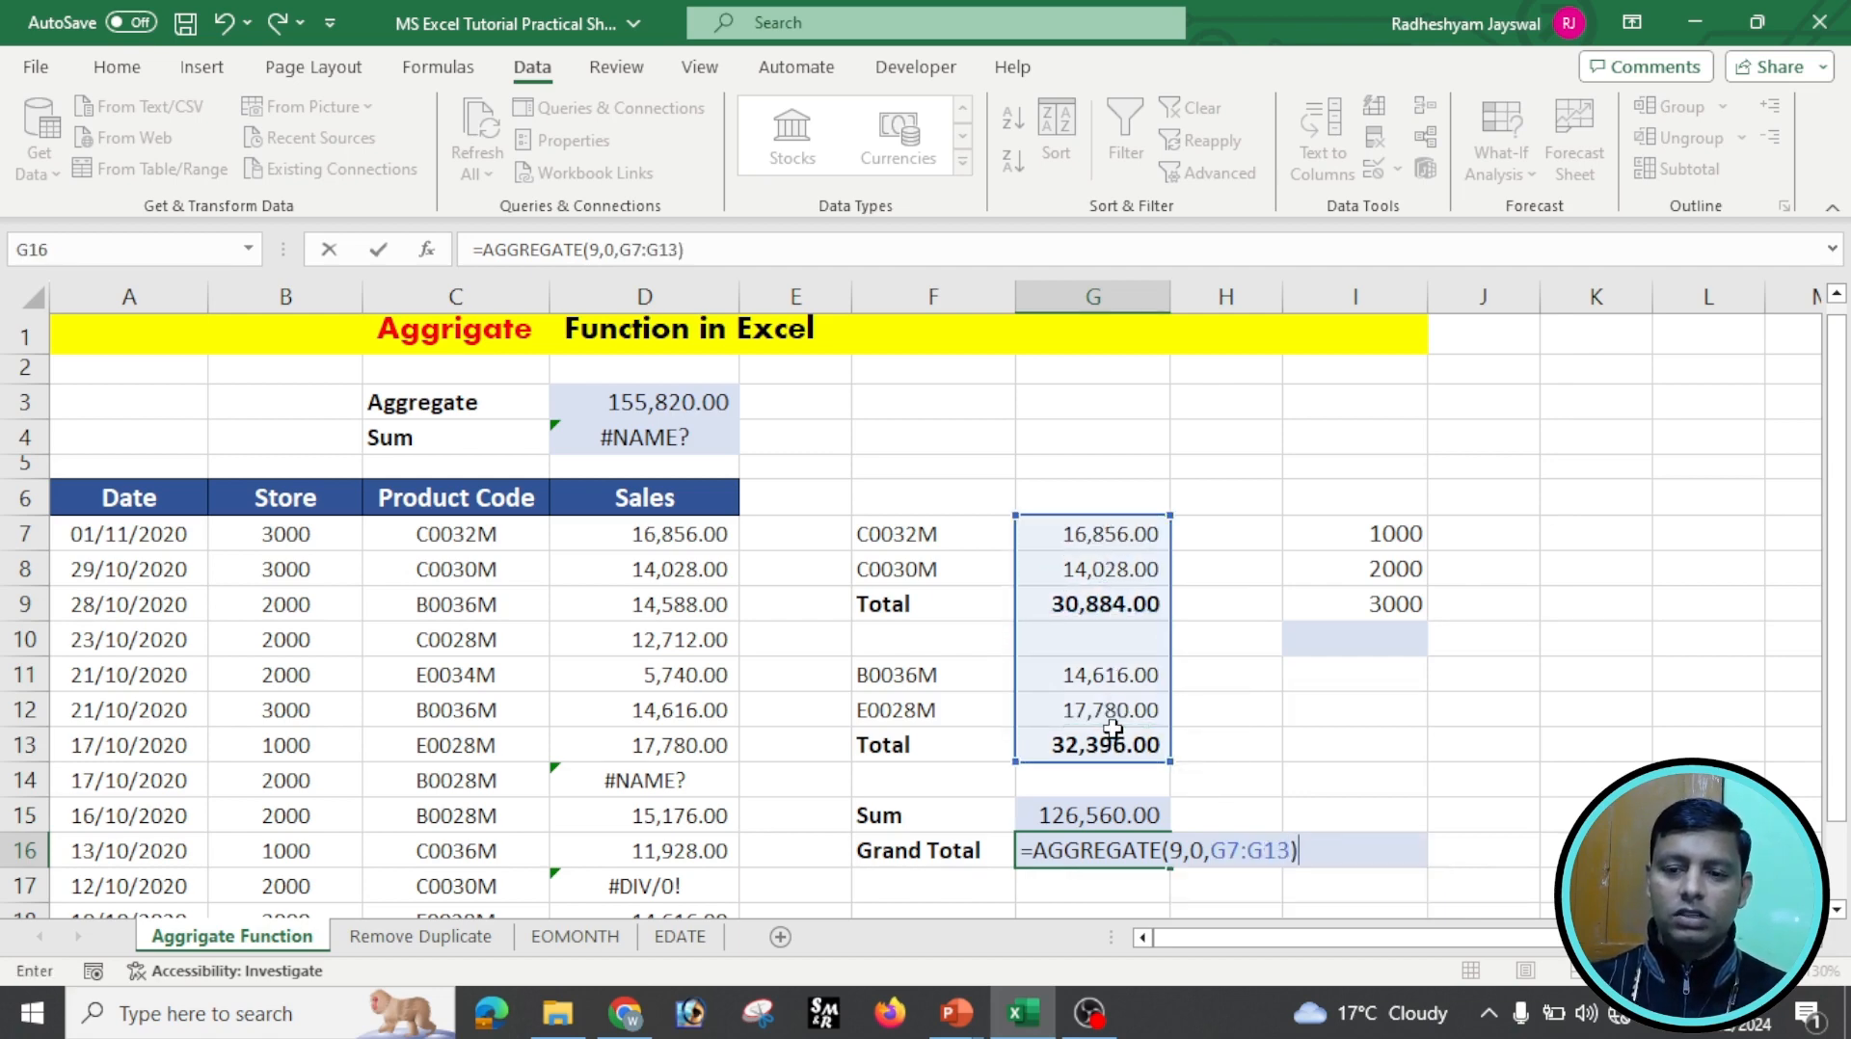
{"action": "key", "text": "Return"}
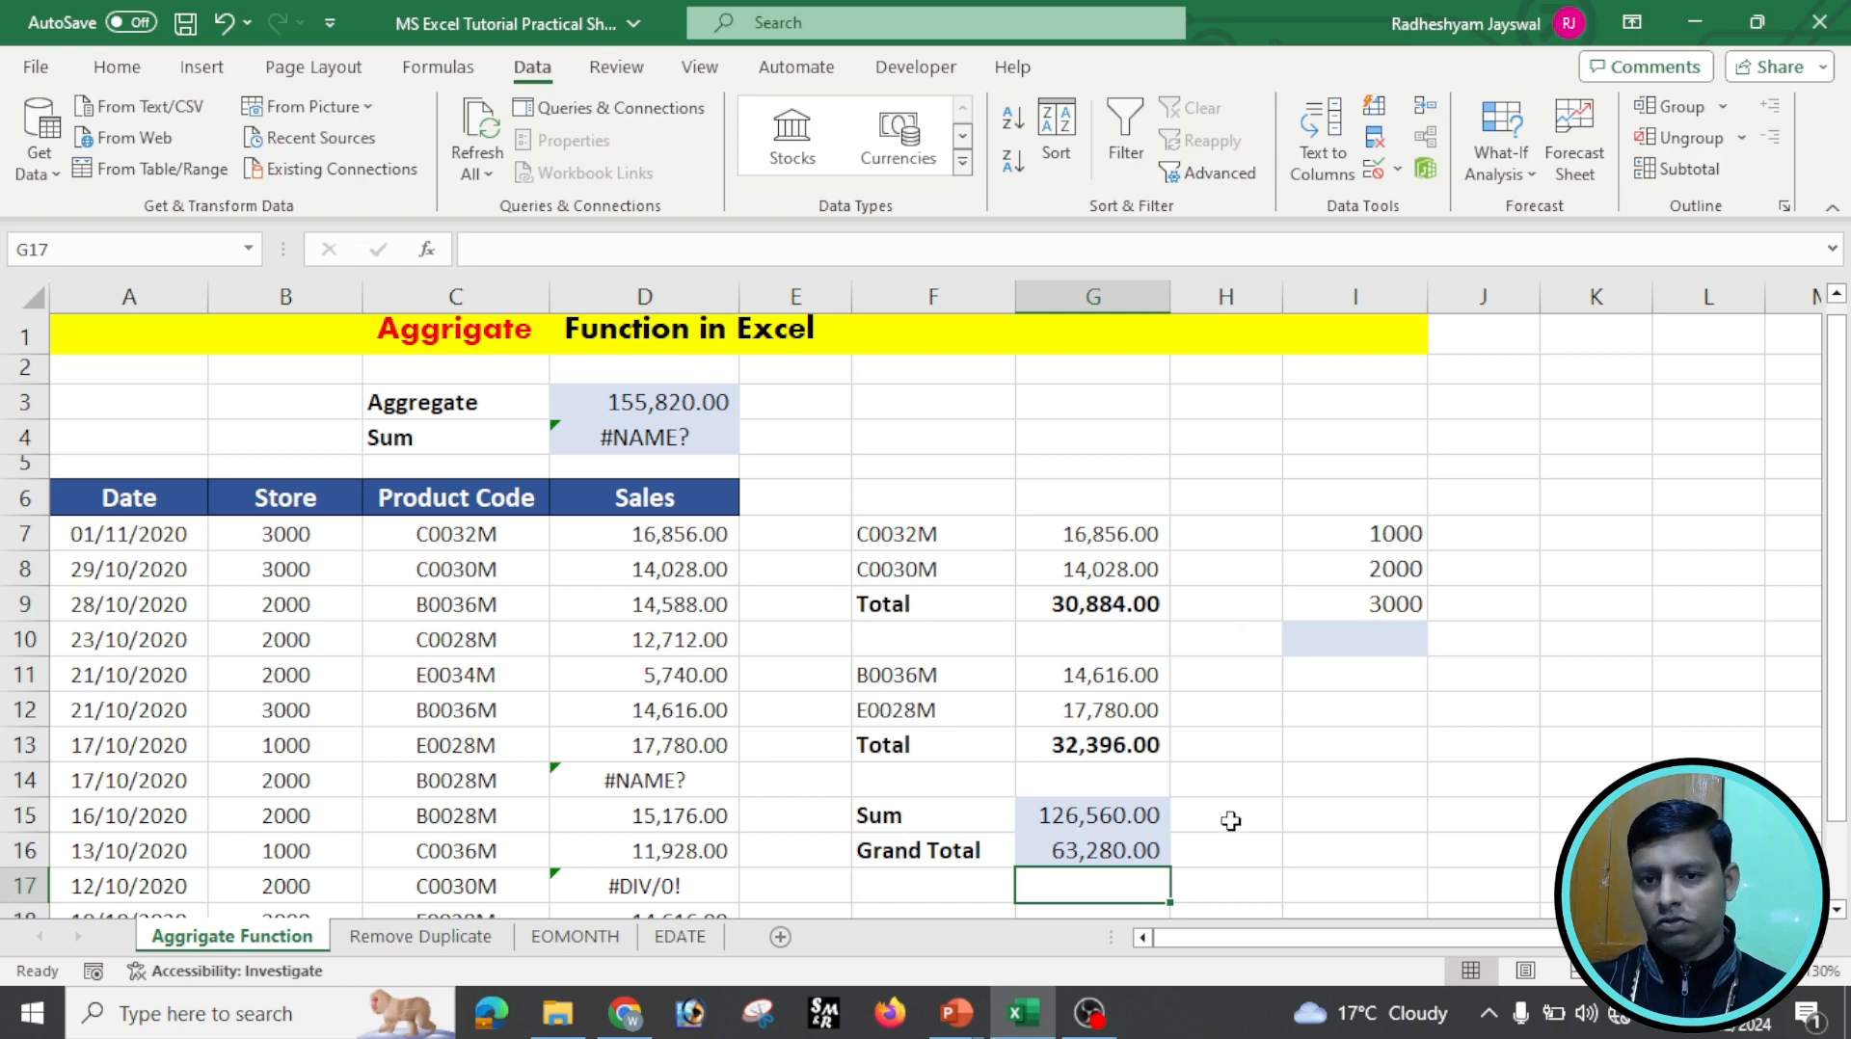
{"action": "left_click", "coordinate": [1280, 852]}
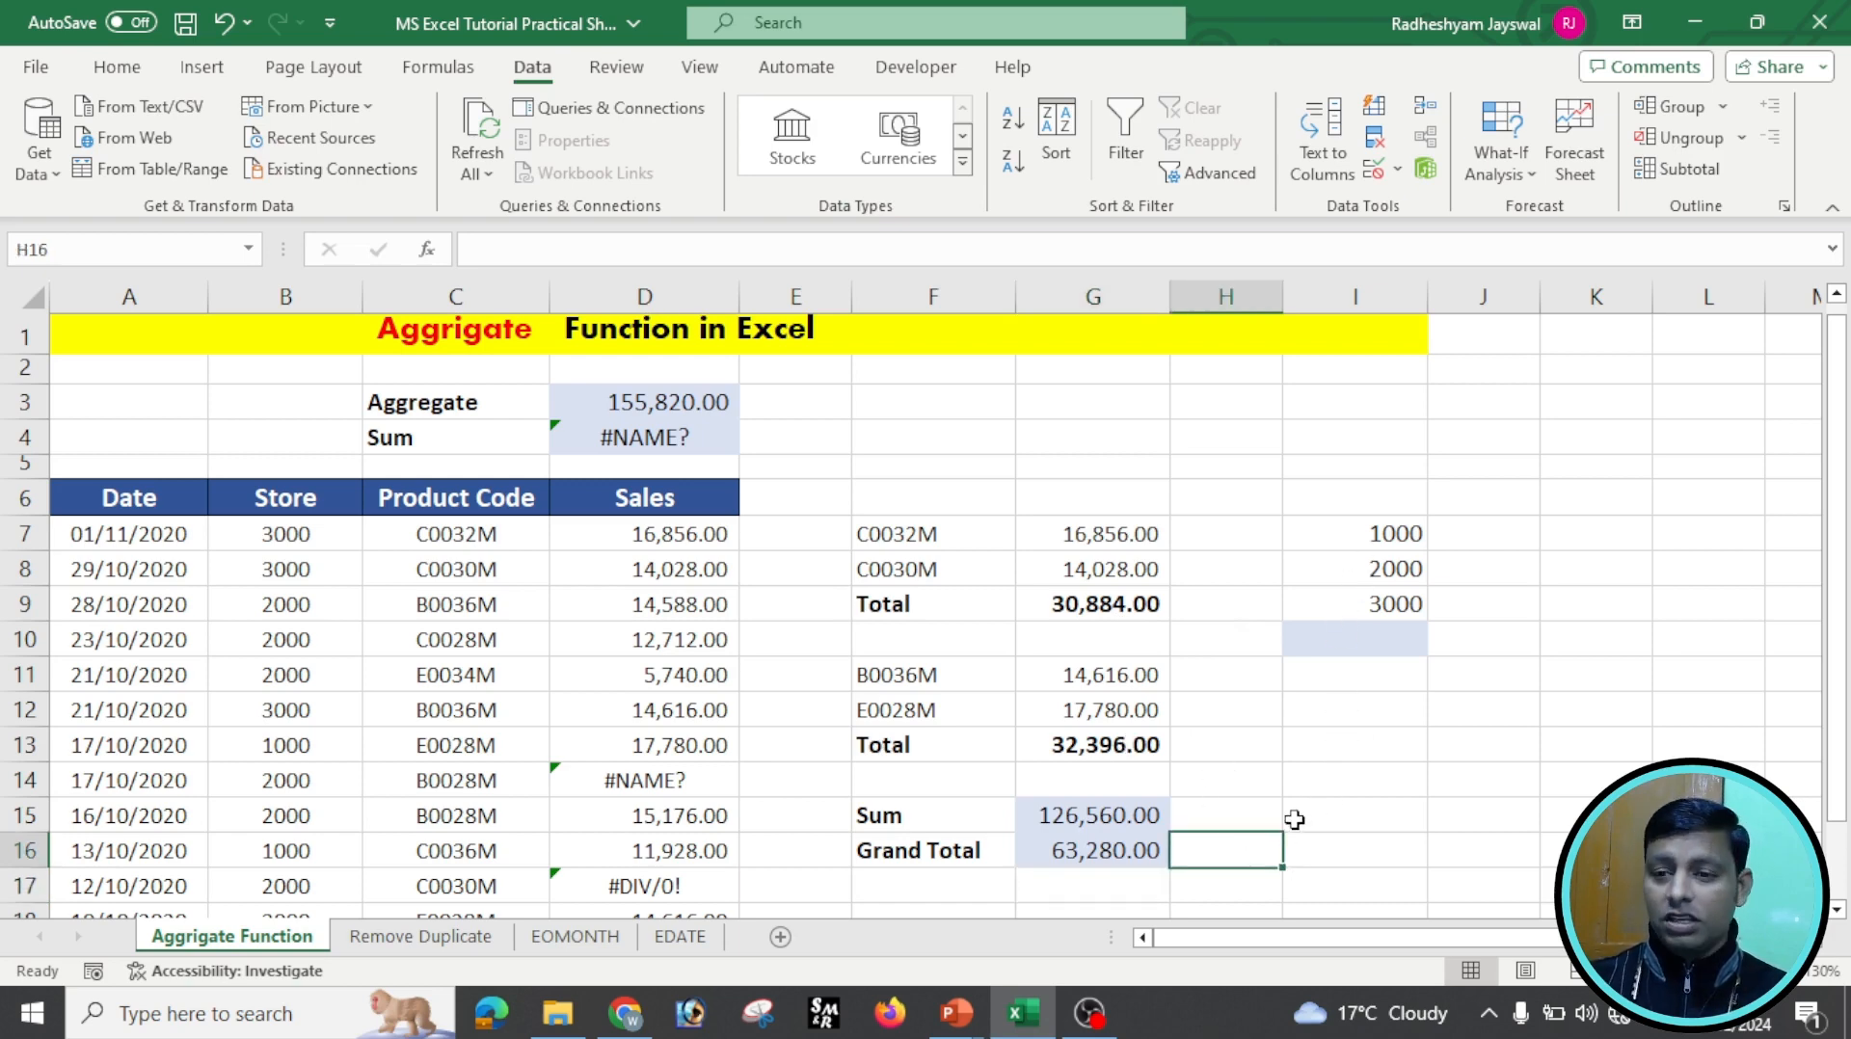
Hide worksheet row 8, which holds the value 2000 in column I.
{"action": "left_click", "coordinate": [25, 570]}
{"action": "right_click", "coordinate": [25, 569]}
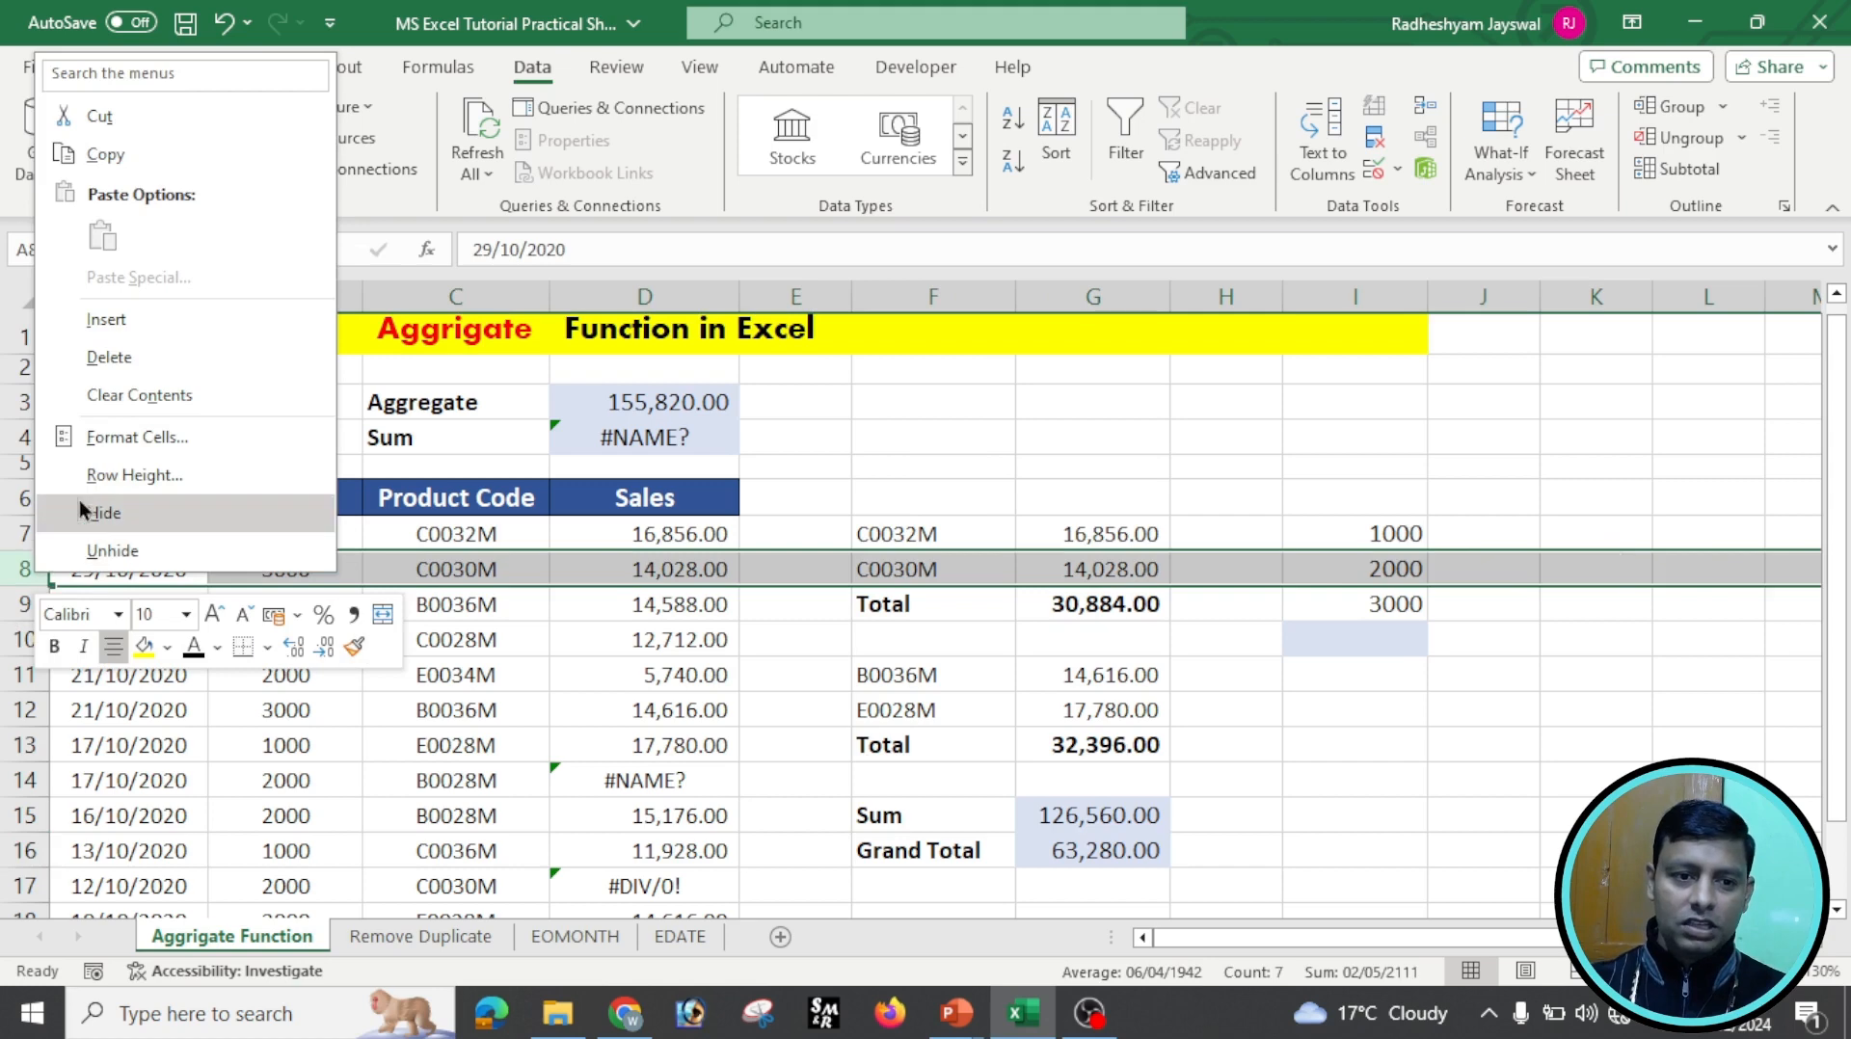
{"action": "left_click", "coordinate": [101, 513]}
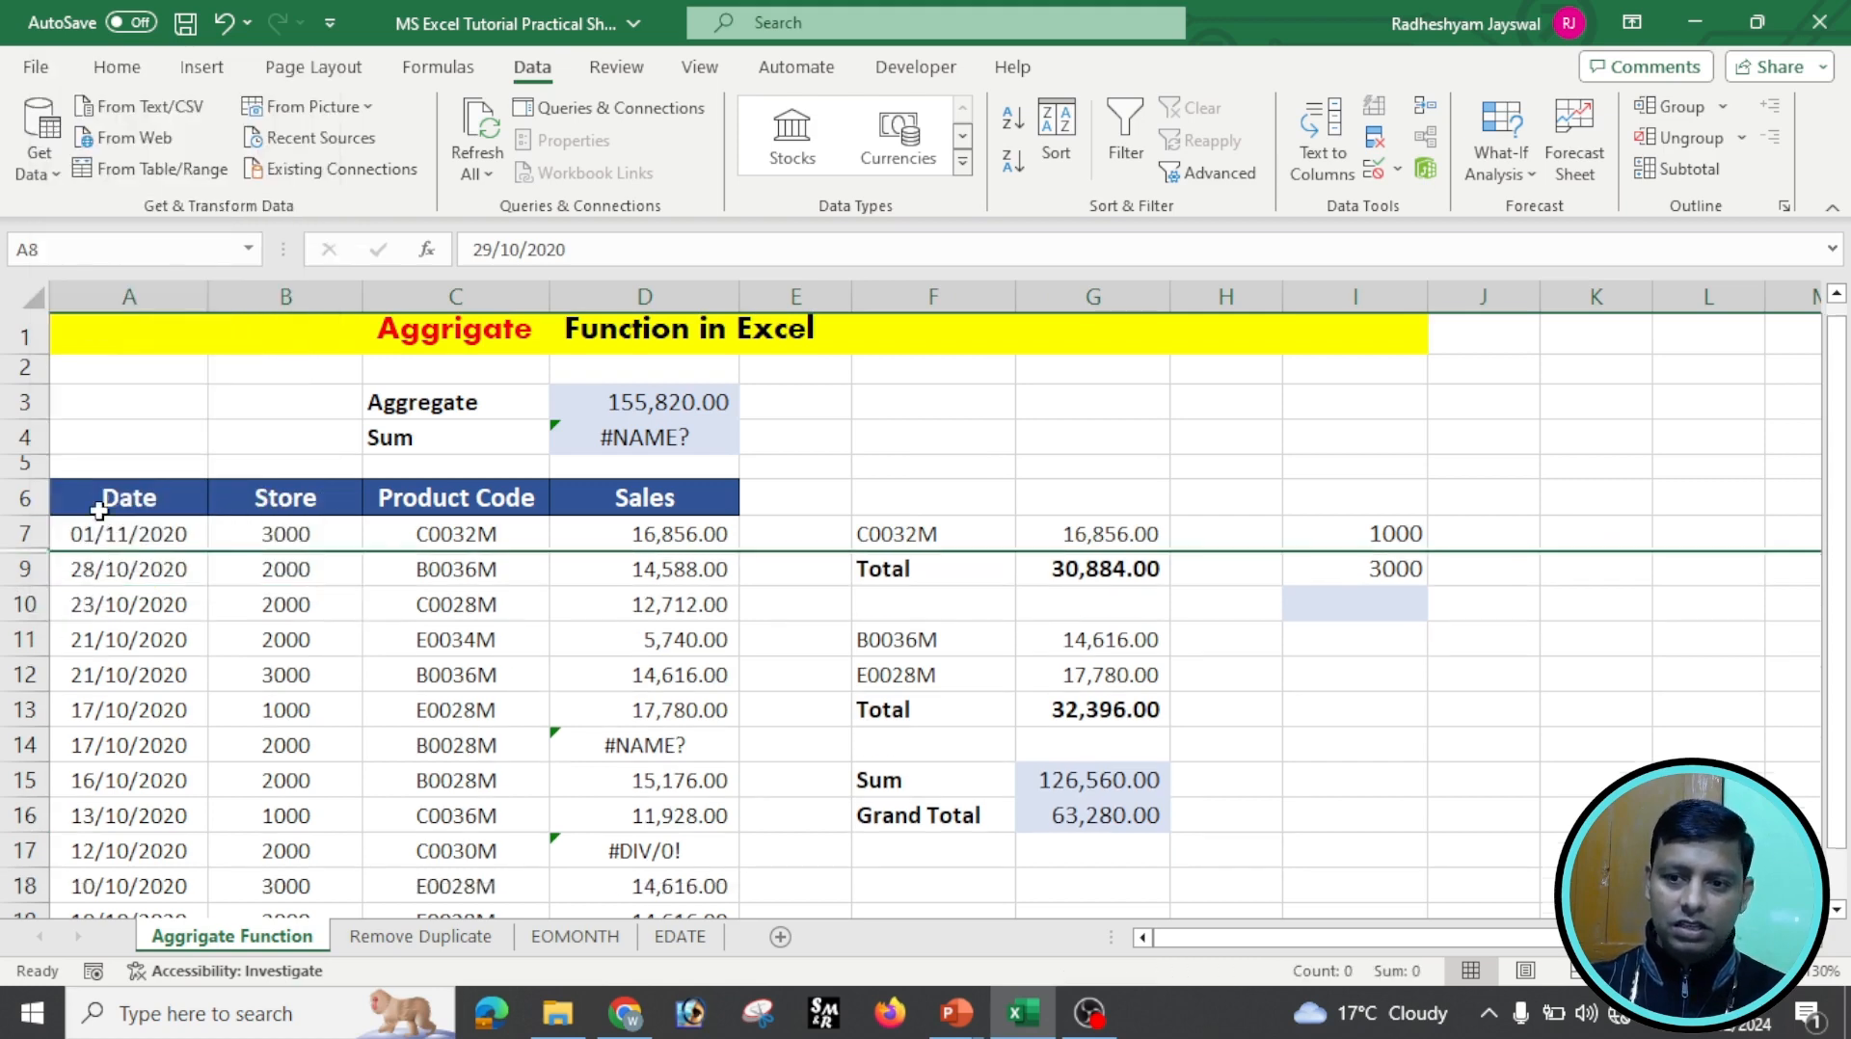
Enter =SUM(I7:I9) in cell I10 to total the column I values across the hidden row.
{"action": "left_click", "coordinate": [1388, 711]}
{"action": "left_click", "coordinate": [1409, 607]}
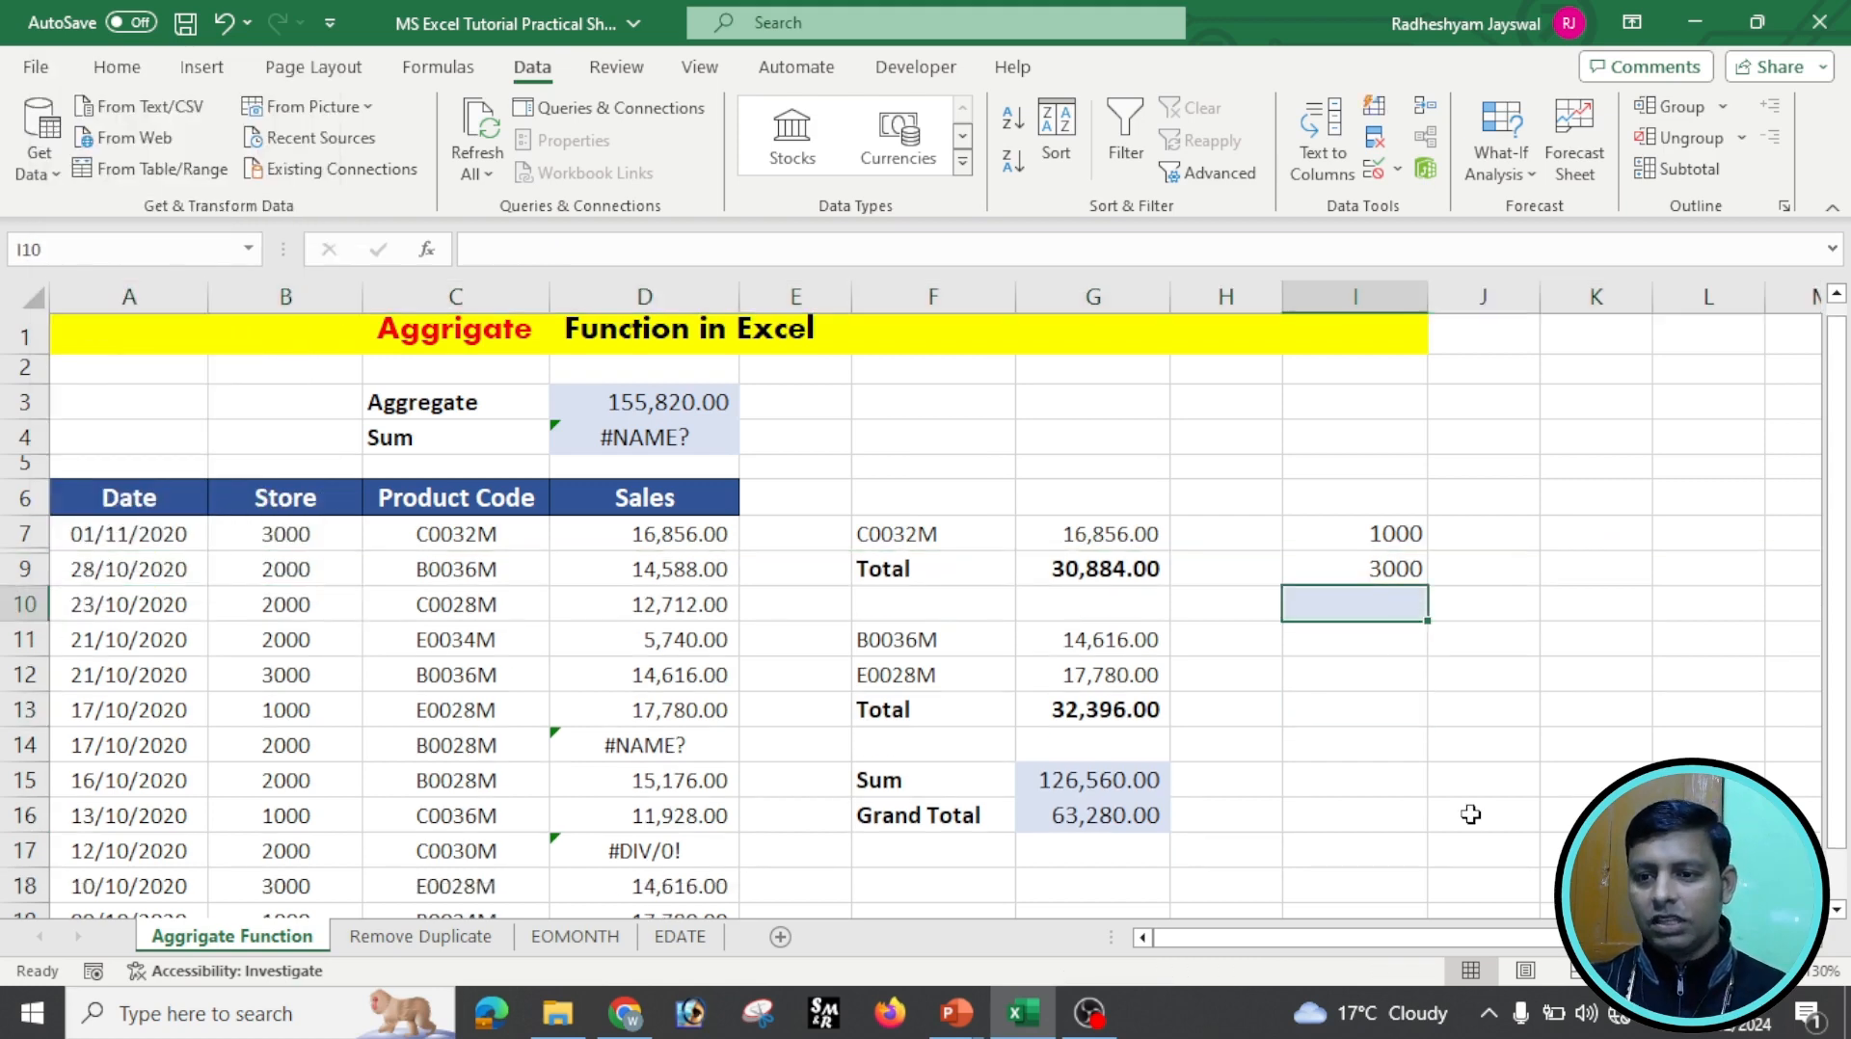
{"action": "type", "text": "="}
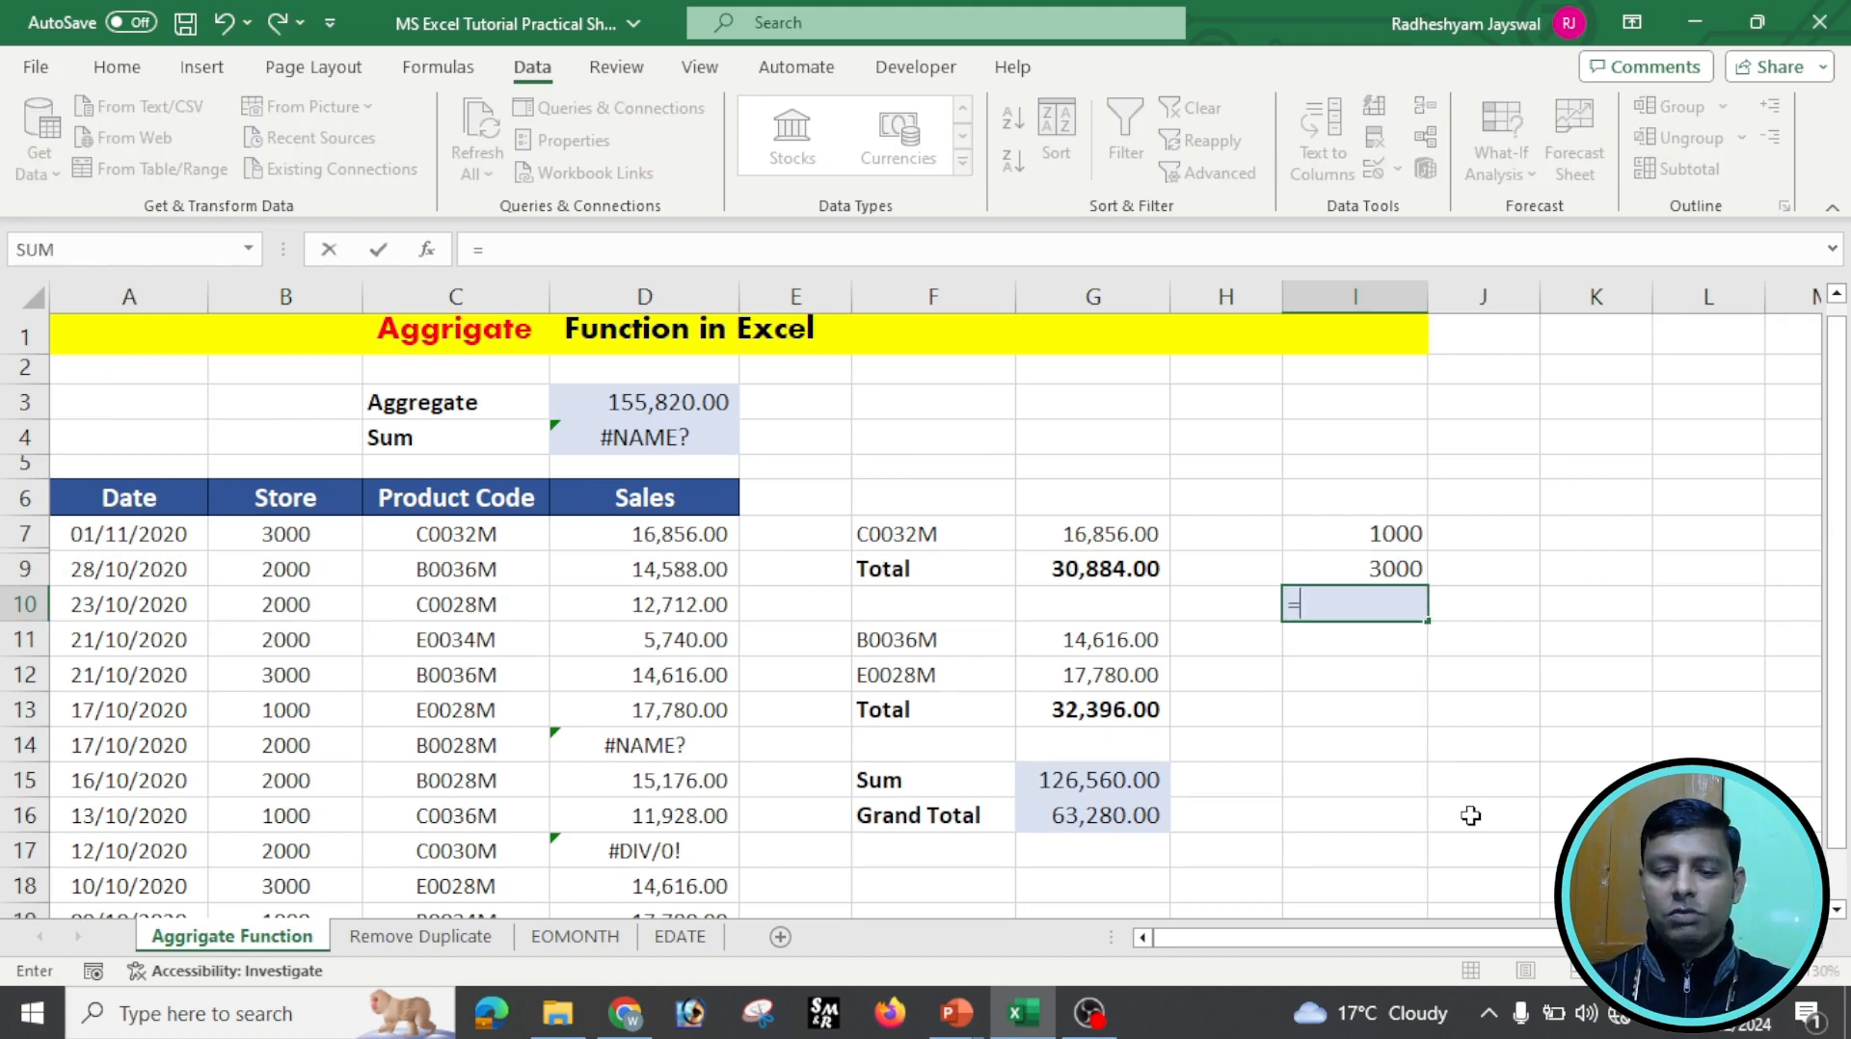
{"action": "type", "text": "sum"}
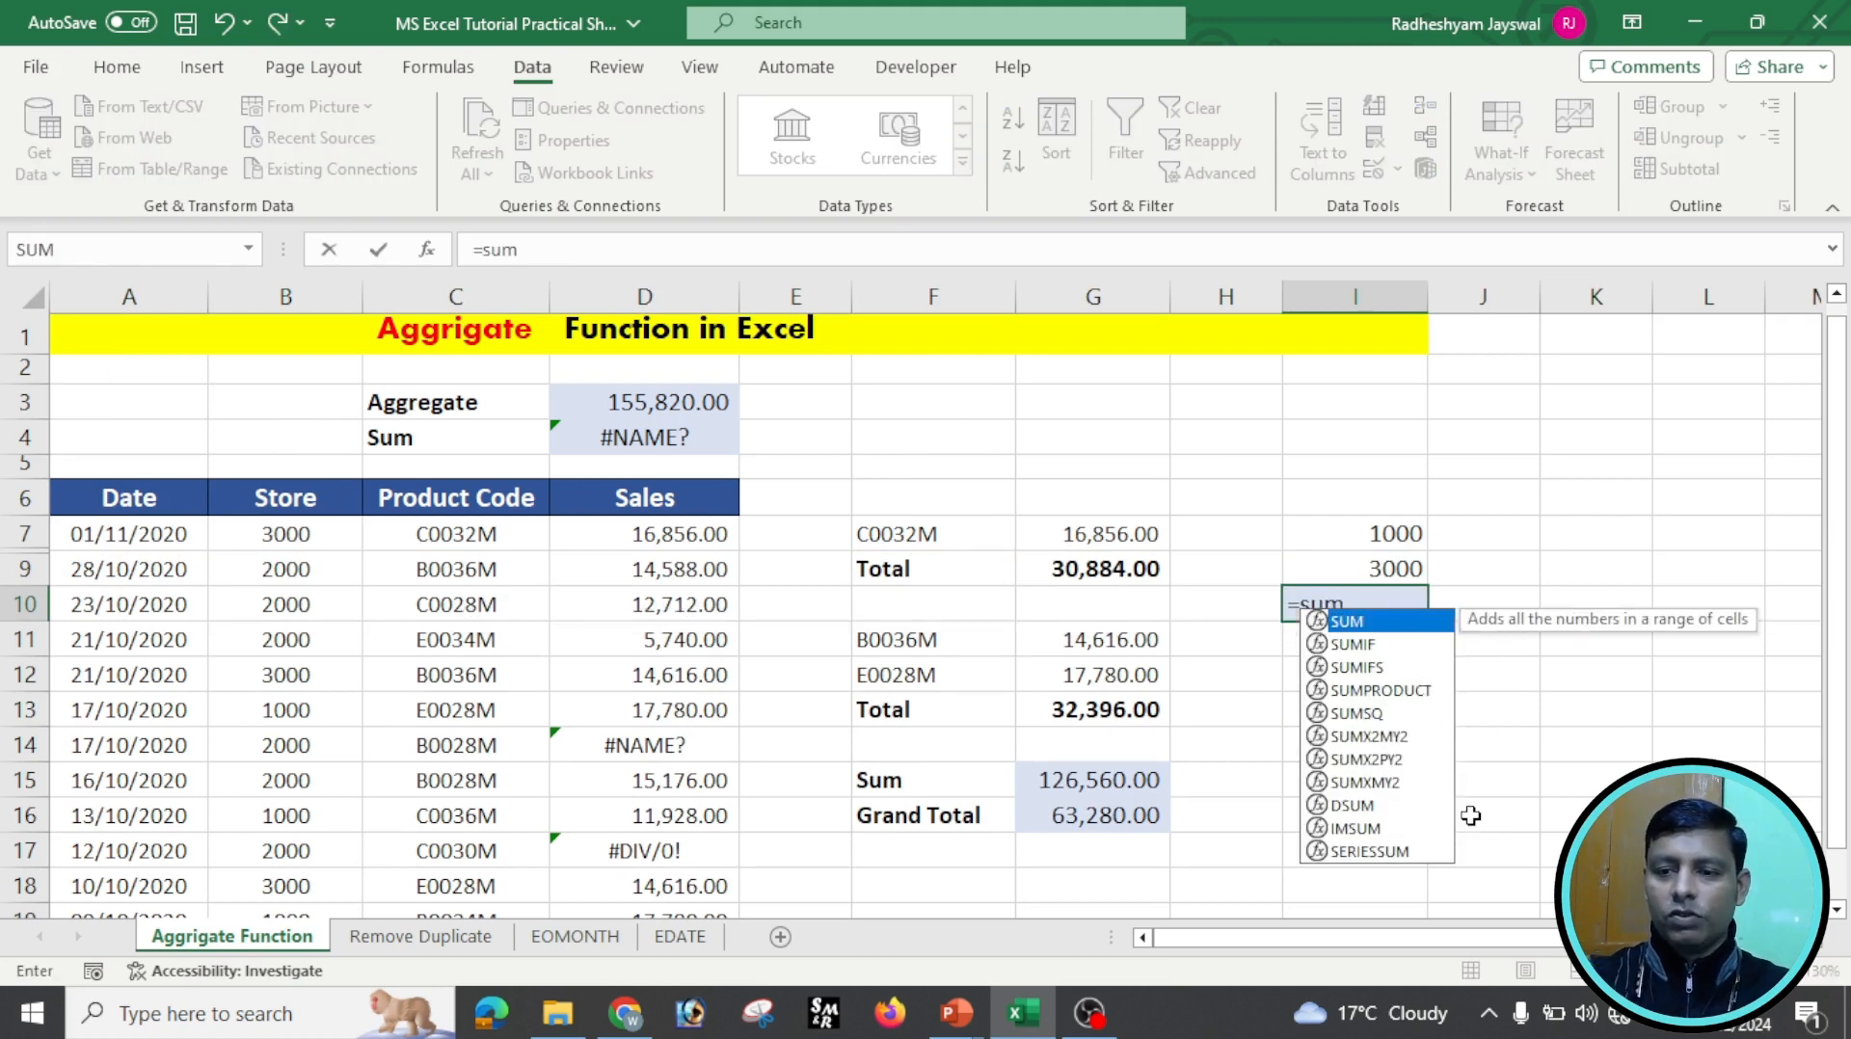
{"action": "type", "text": "("}
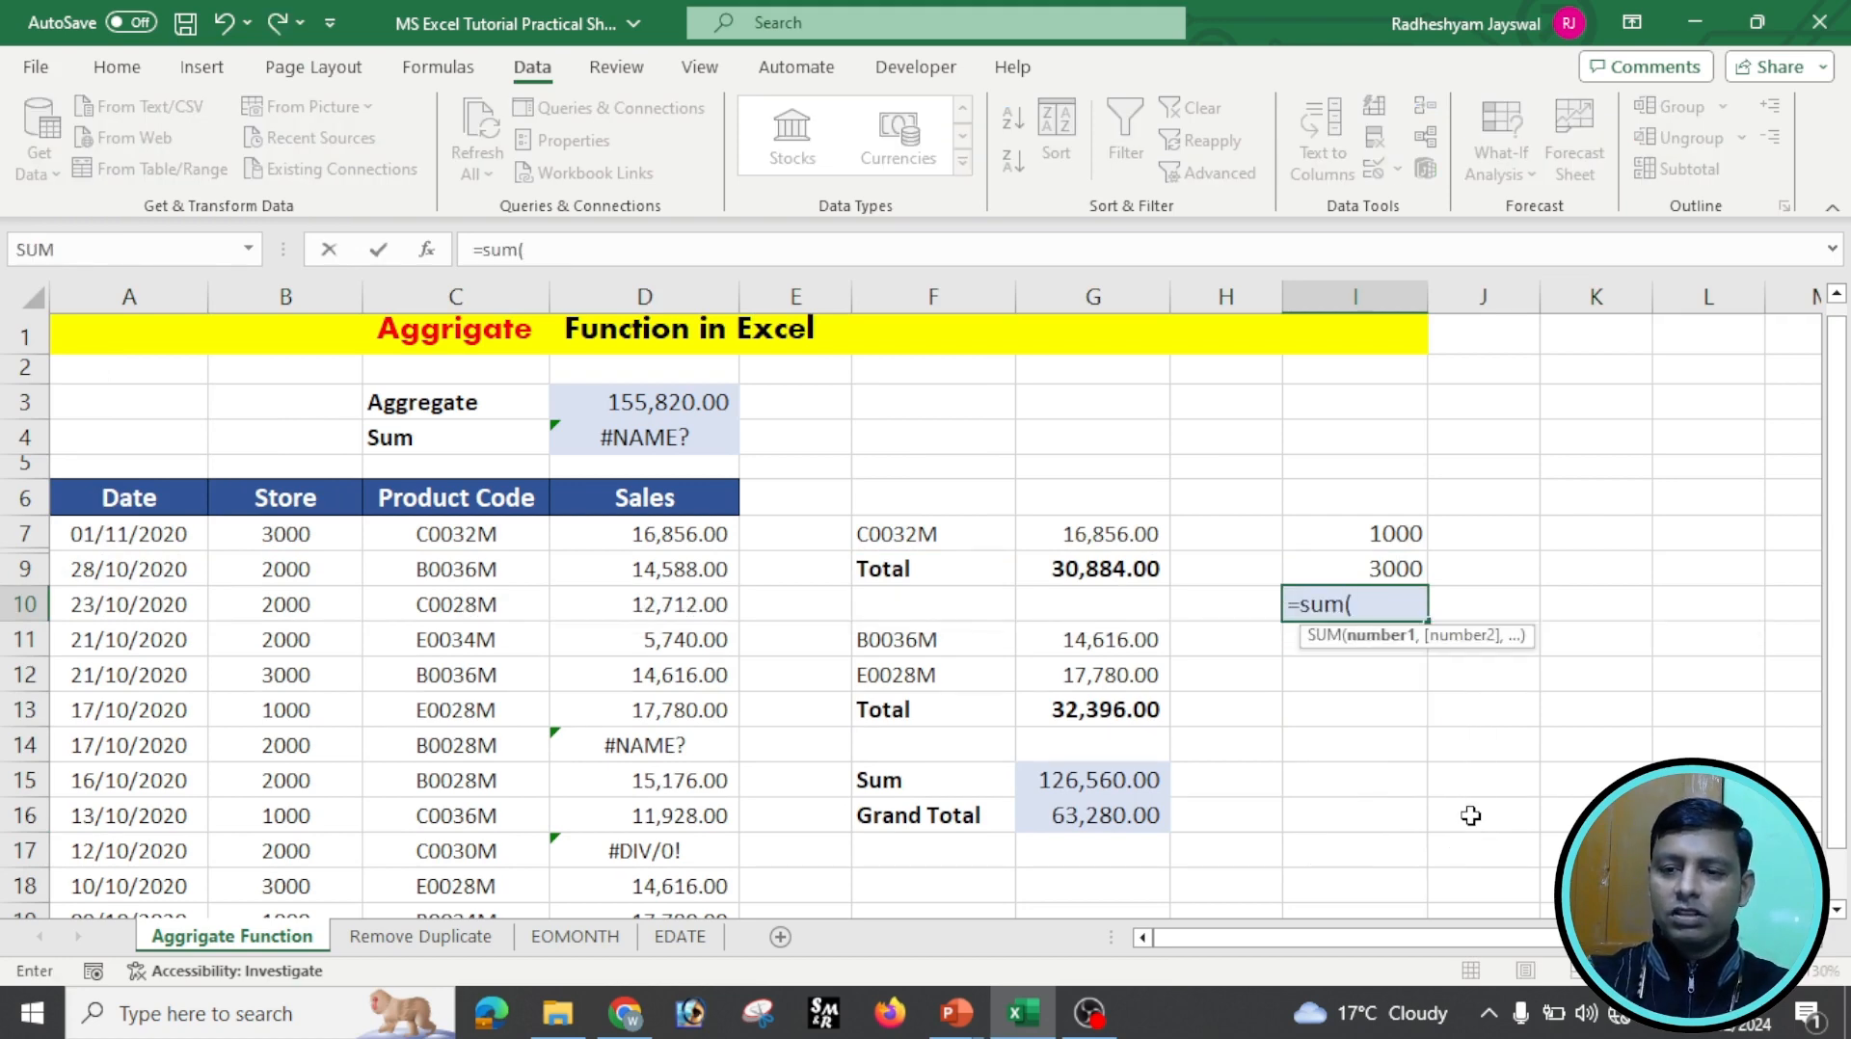
{"action": "left_click", "coordinate": [1374, 535]}
{"action": "left_click_drag", "start_coordinate": [1374, 535], "coordinate": [1373, 583]}
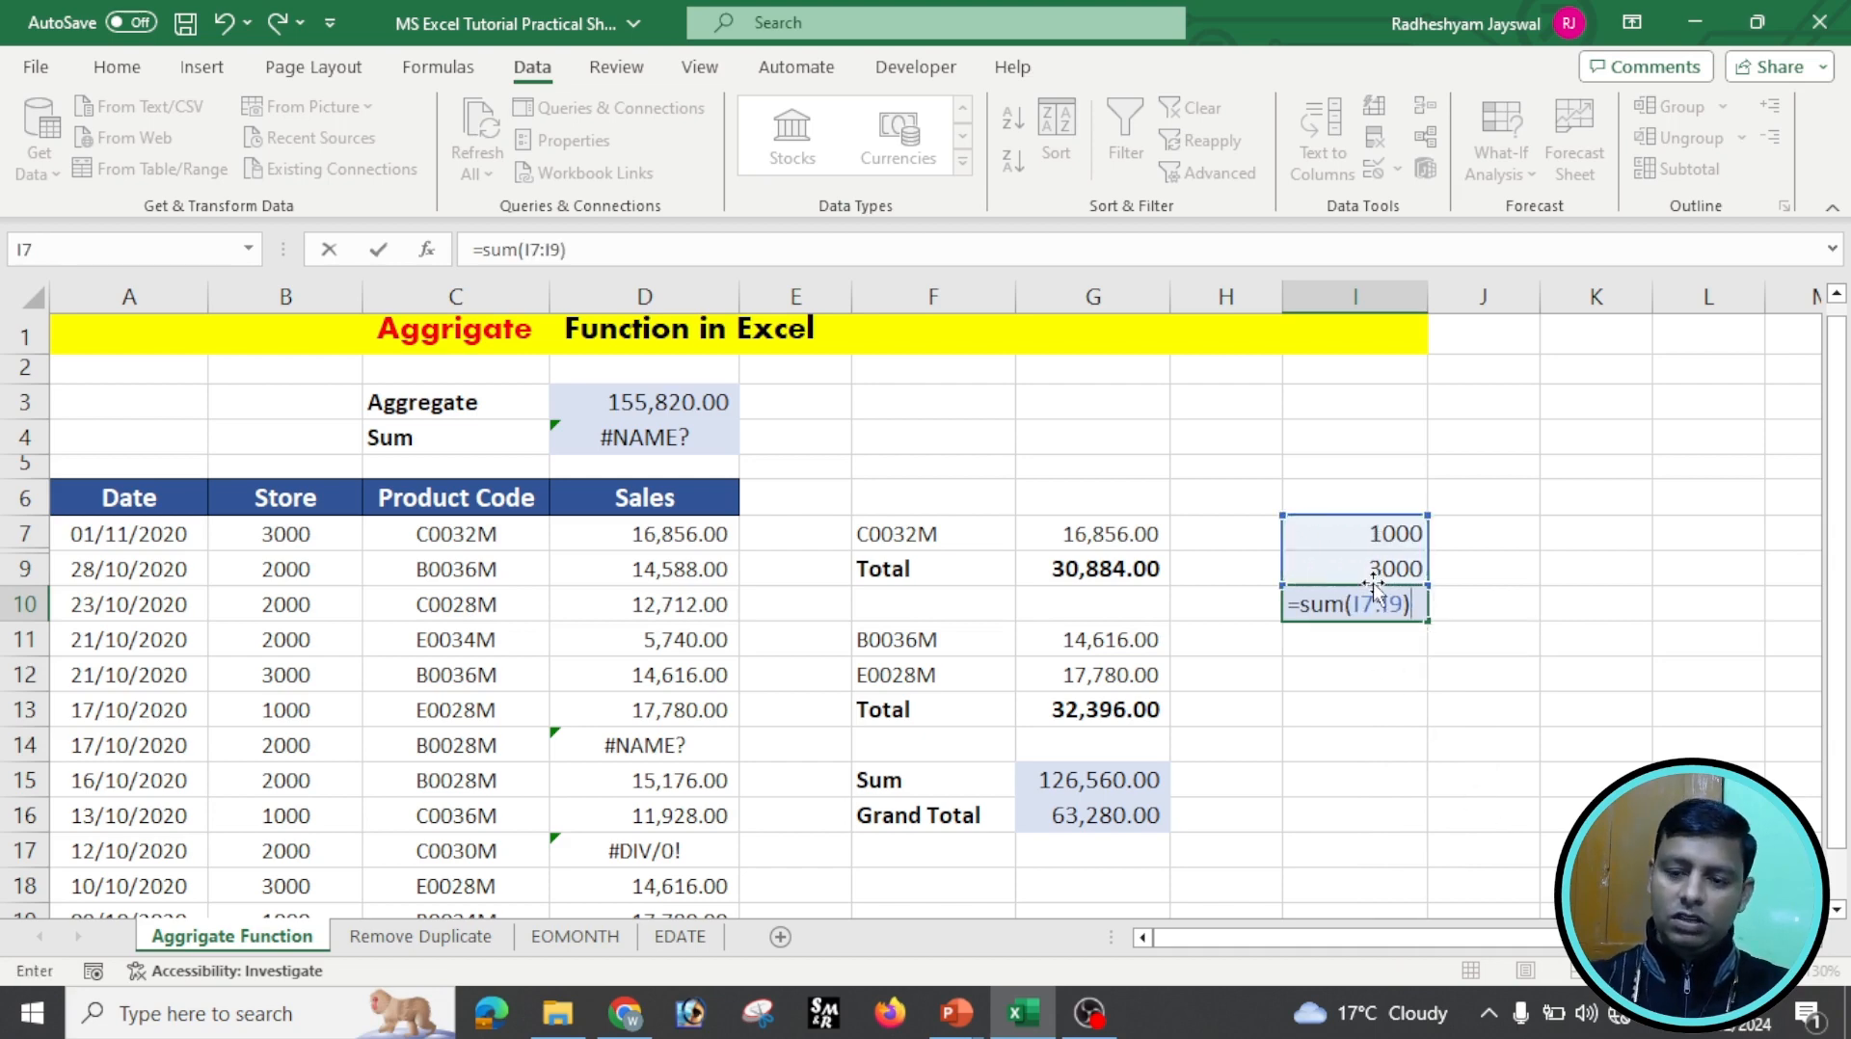
{"action": "key", "text": "Return"}
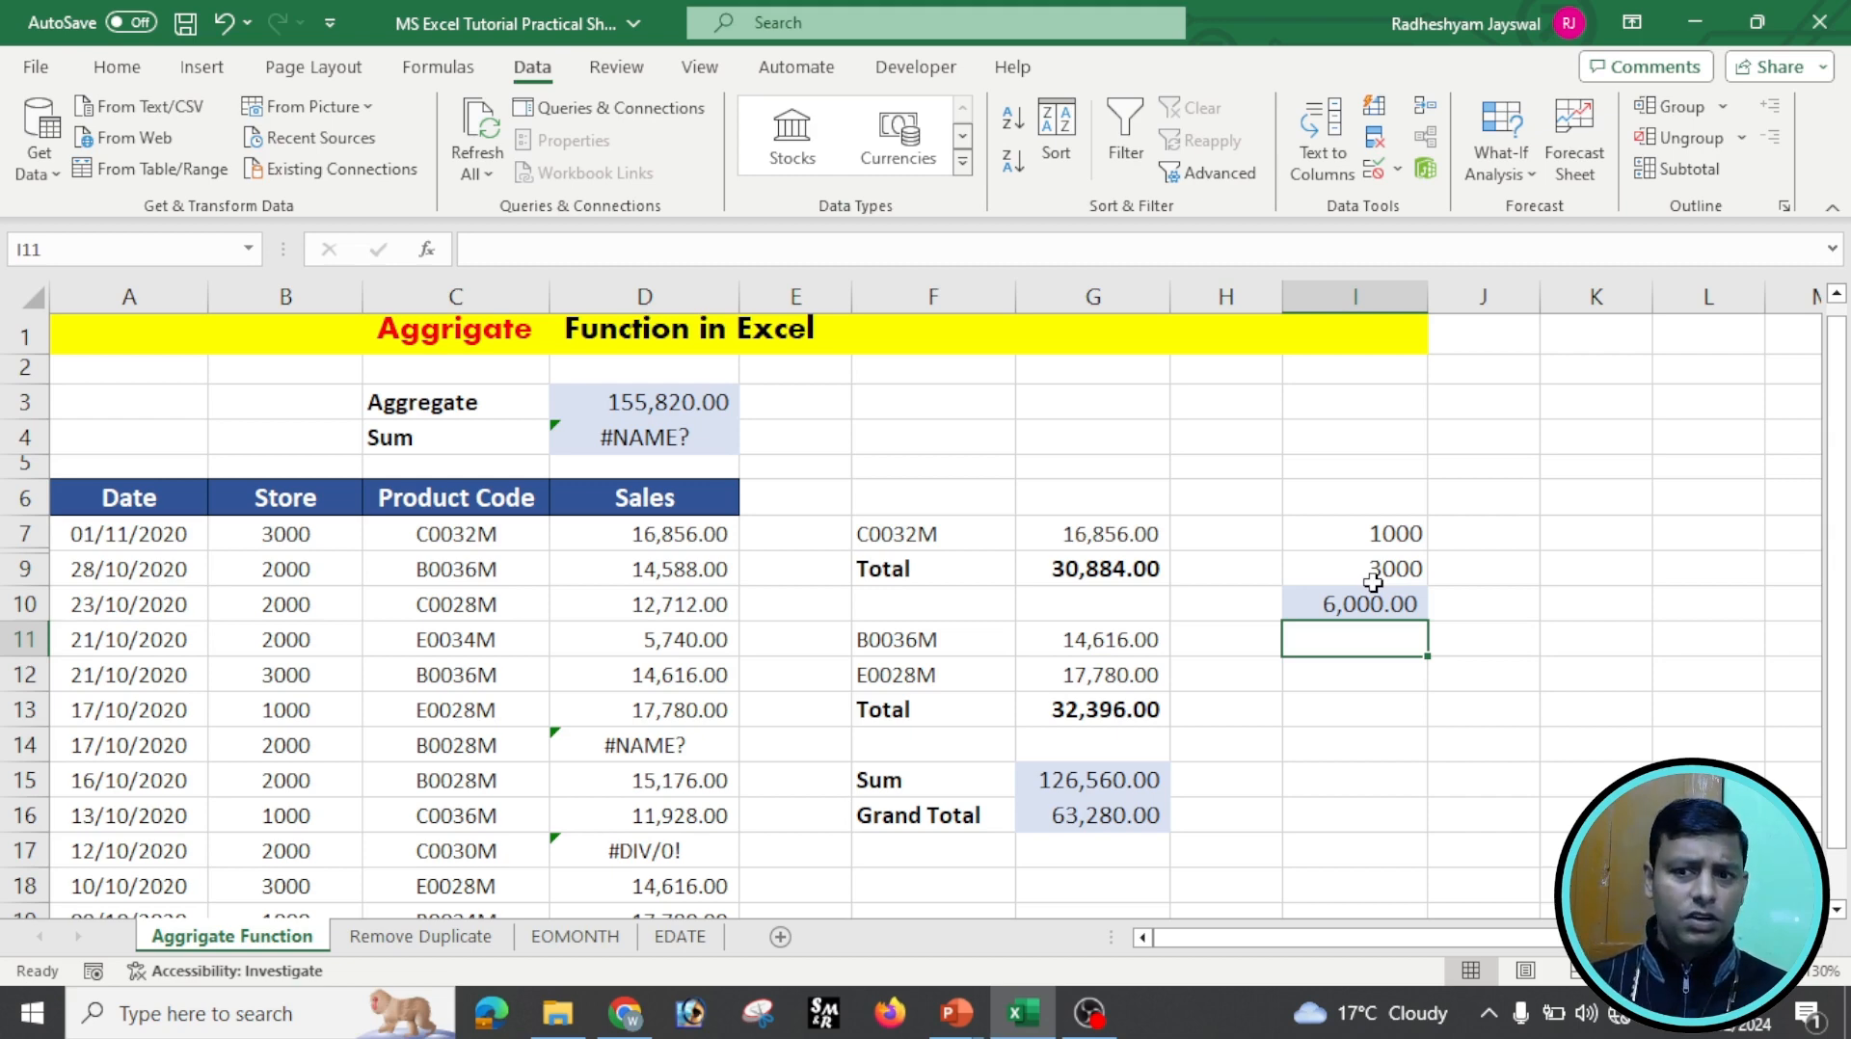
Replace the formula in cell I10 with =AGGREGATE(9,5,I7:I9) to sum the column I values while ignoring hidden rows.
{"action": "left_click", "coordinate": [1359, 610]}
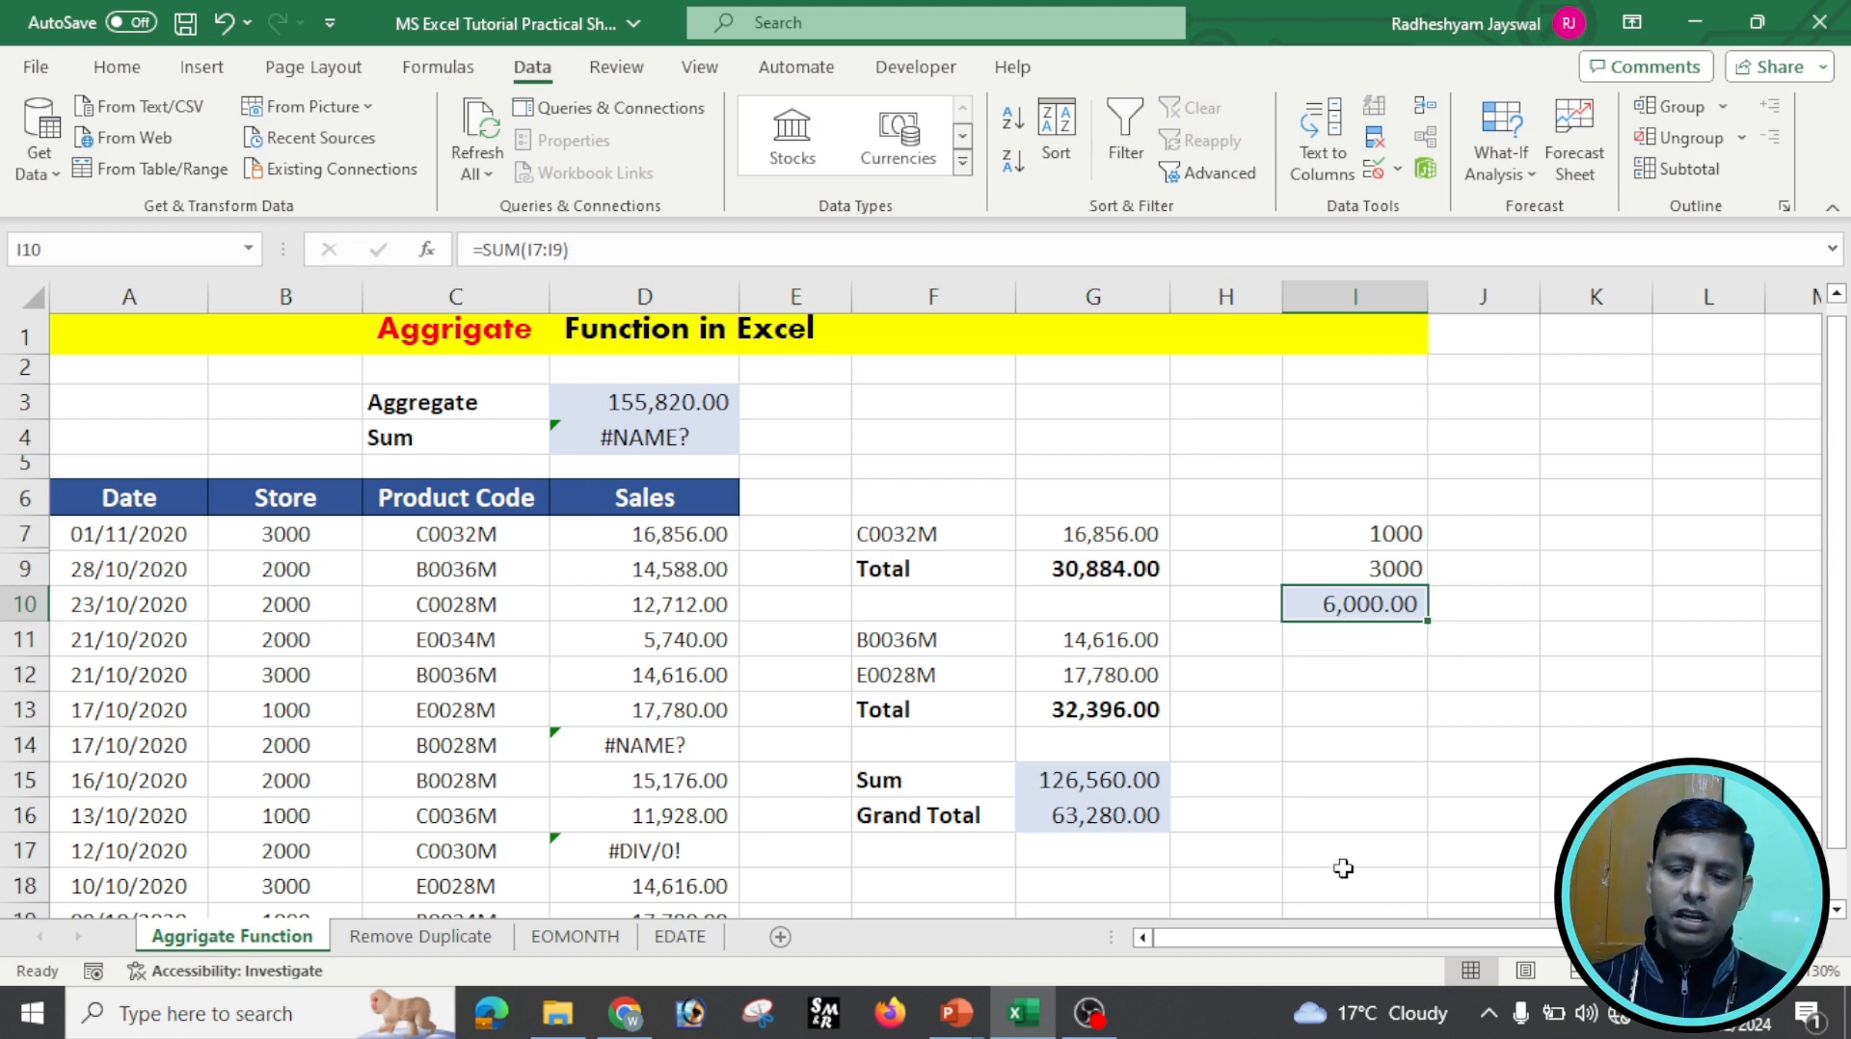
{"action": "type", "text": "=a"}
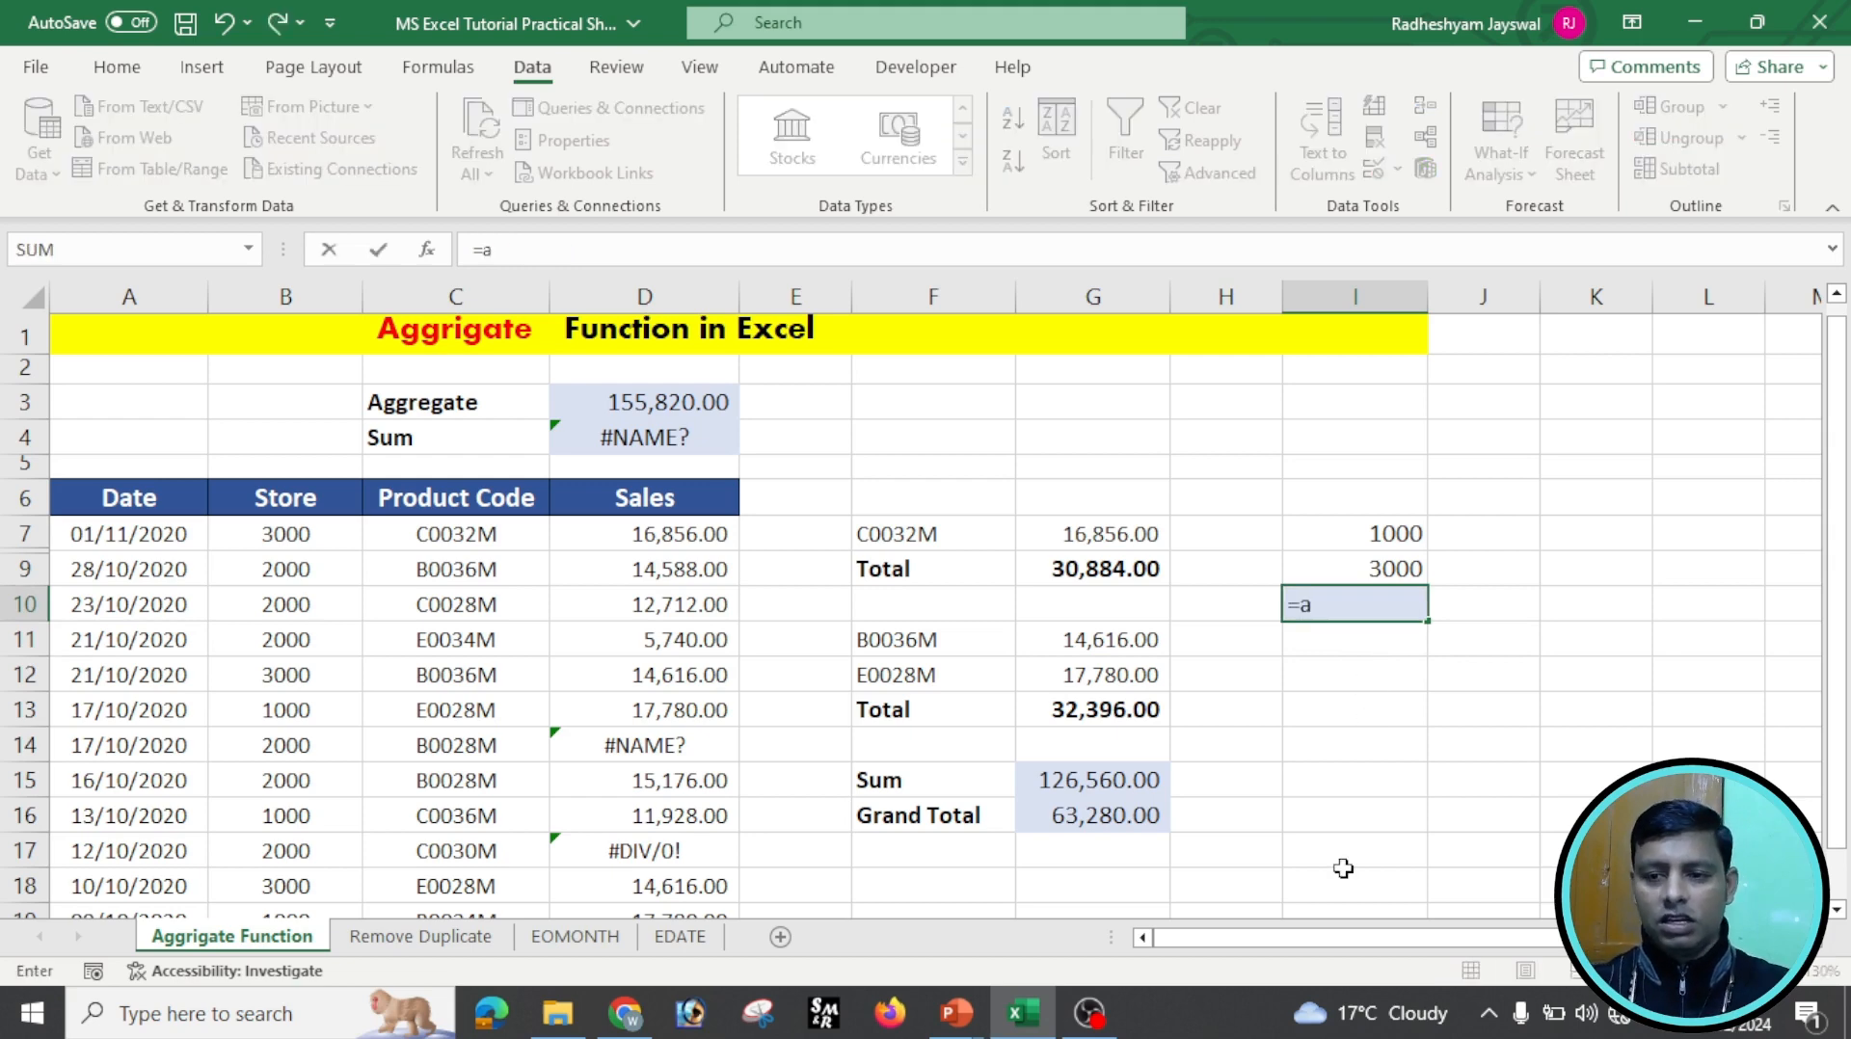
{"action": "type", "text": "gg"}
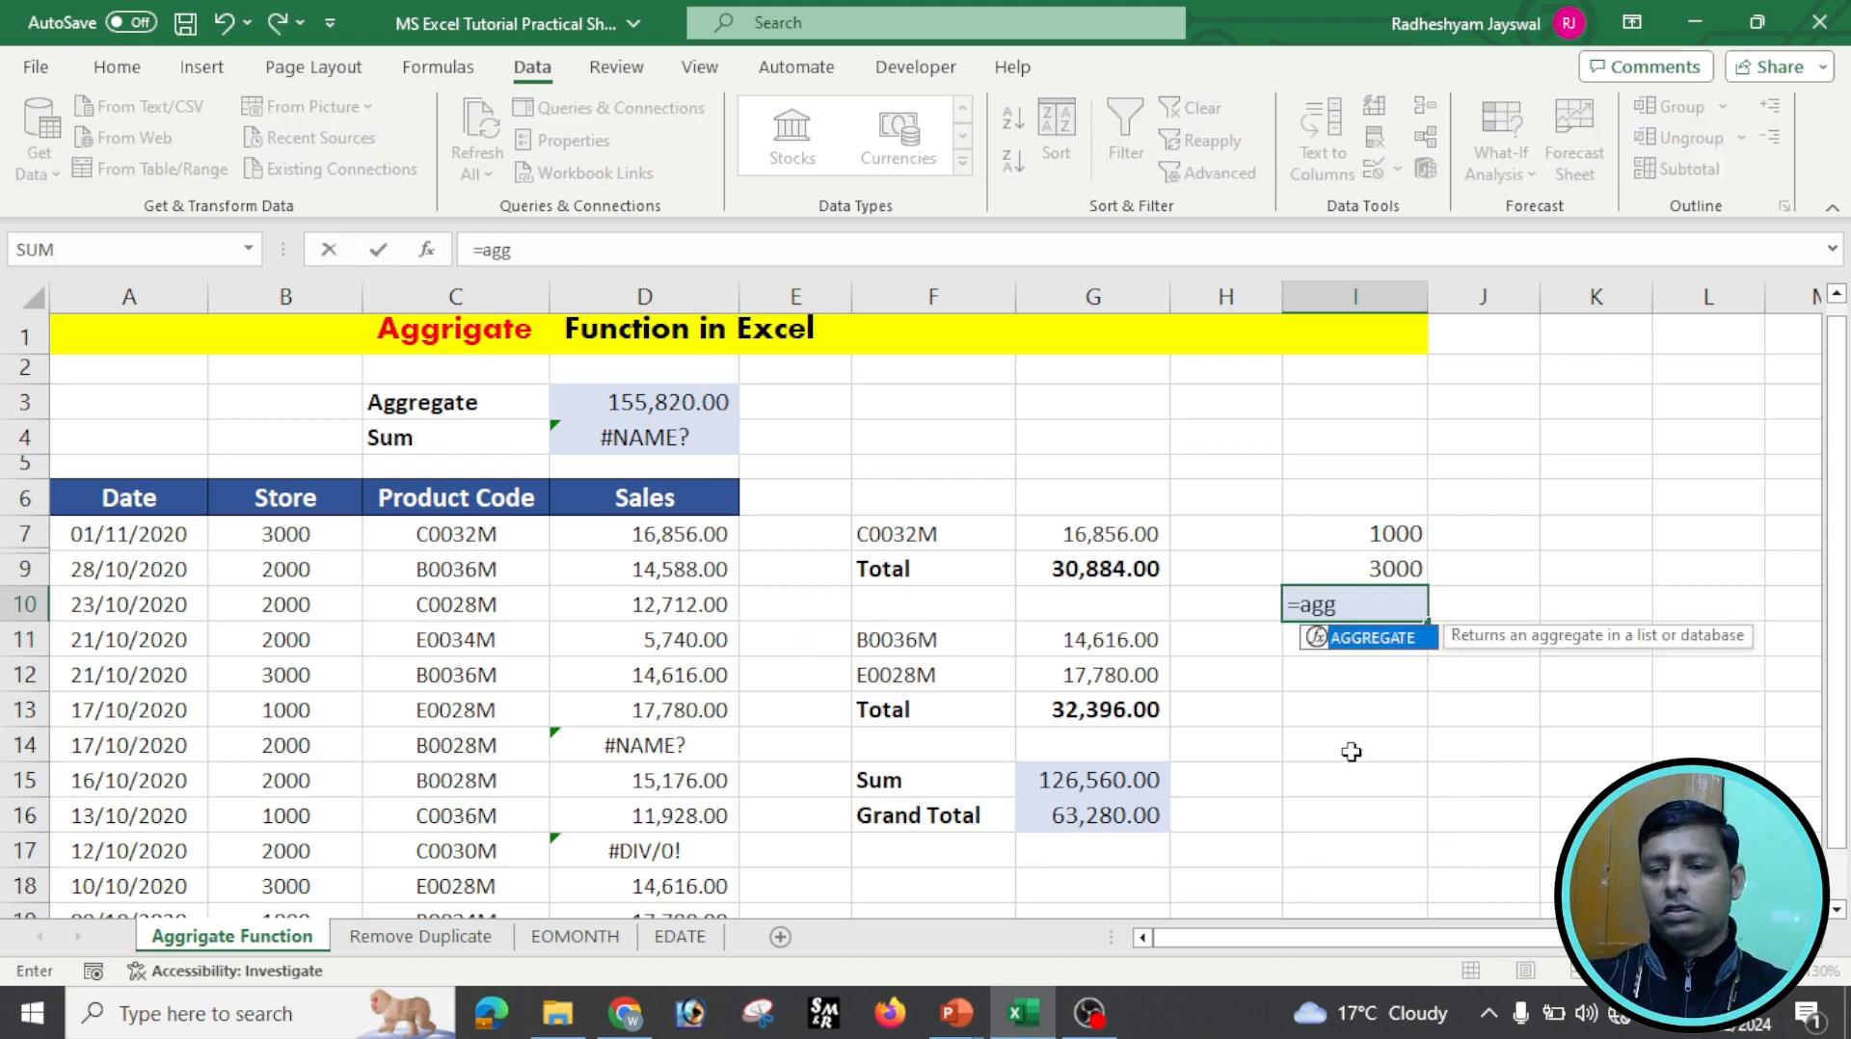
{"action": "double_click", "coordinate": [1388, 640]}
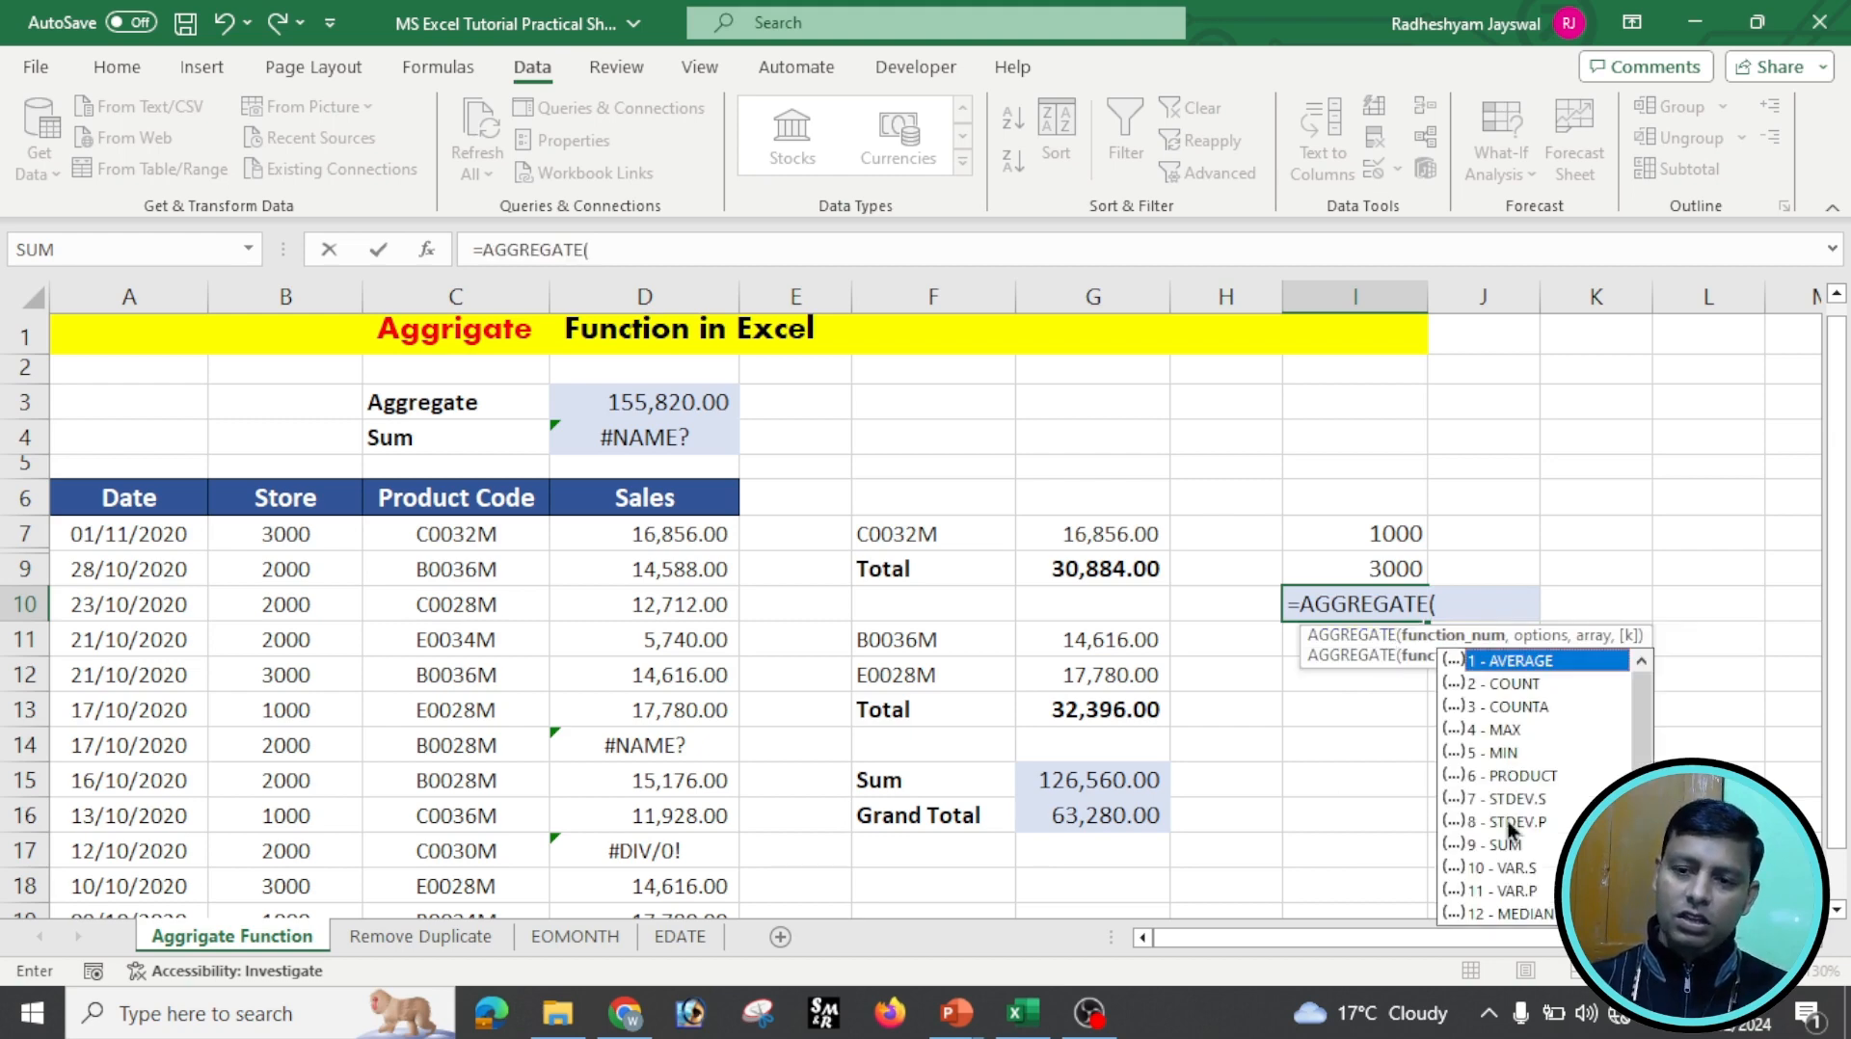
{"action": "type", "text": "9,"}
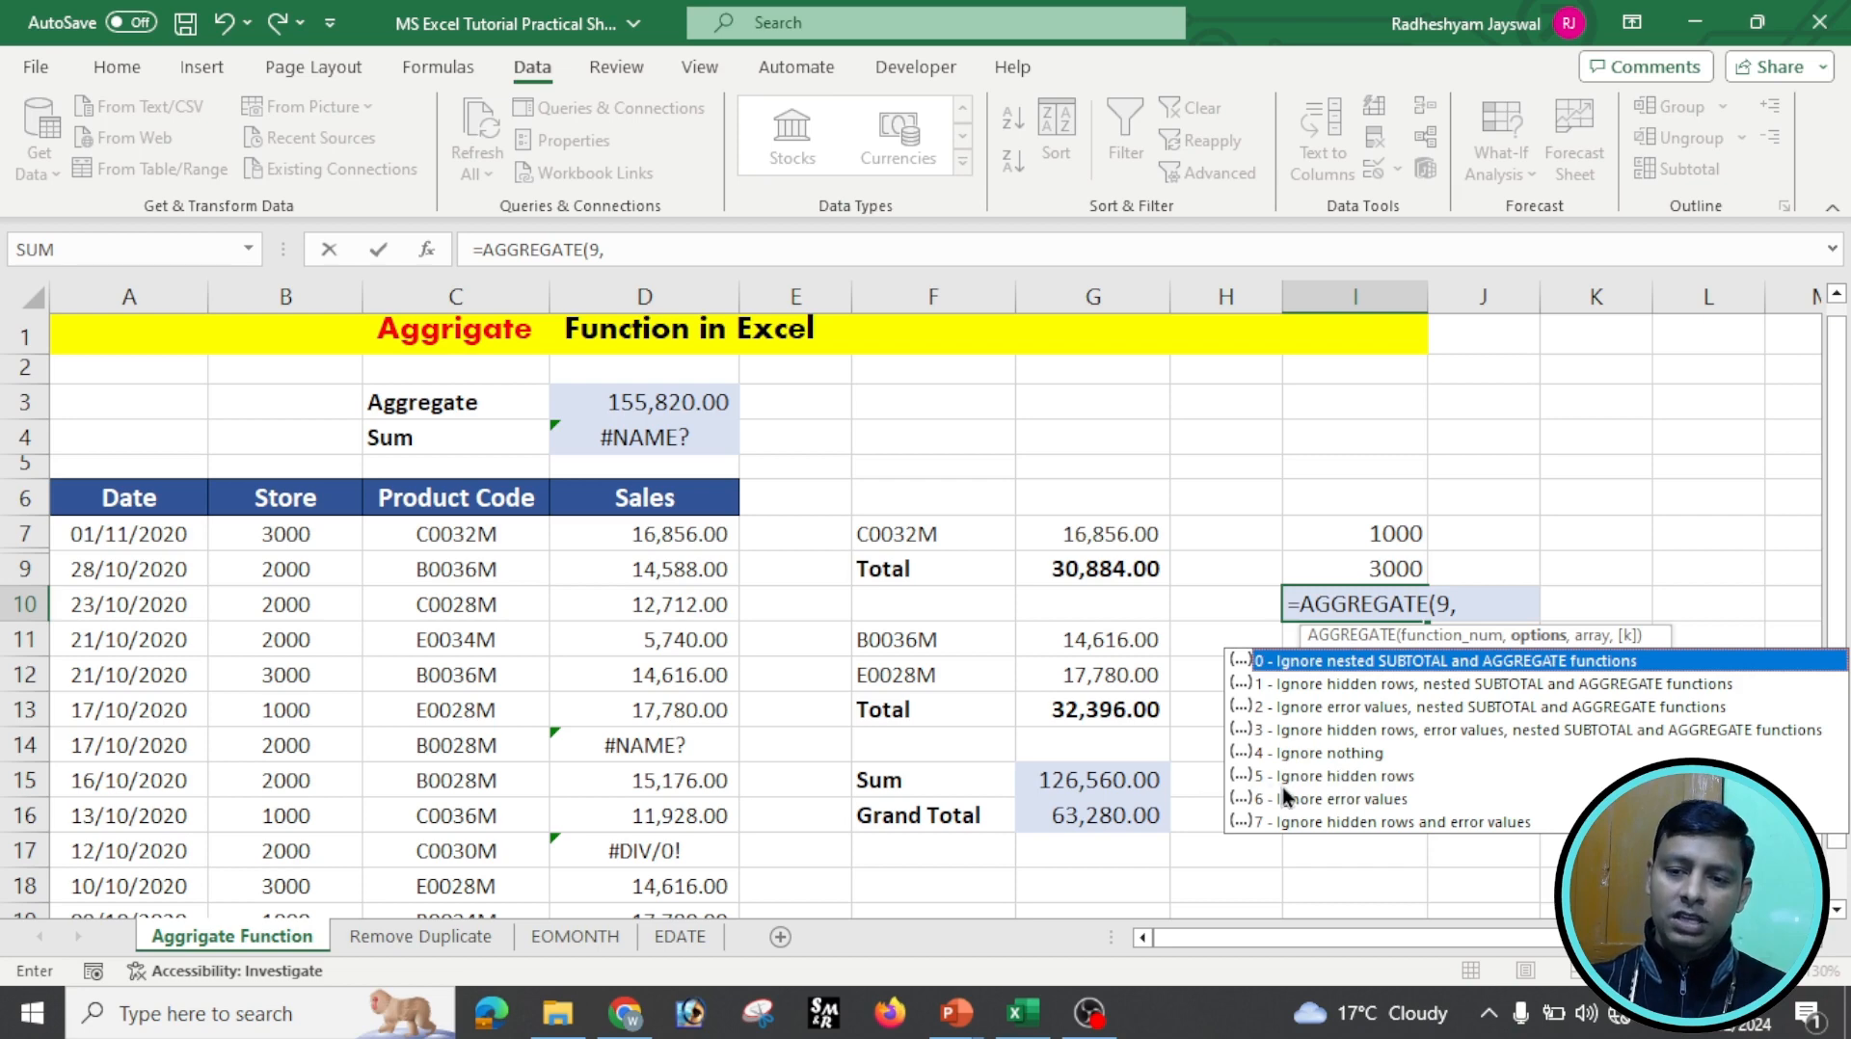
{"action": "type", "text": "5"}
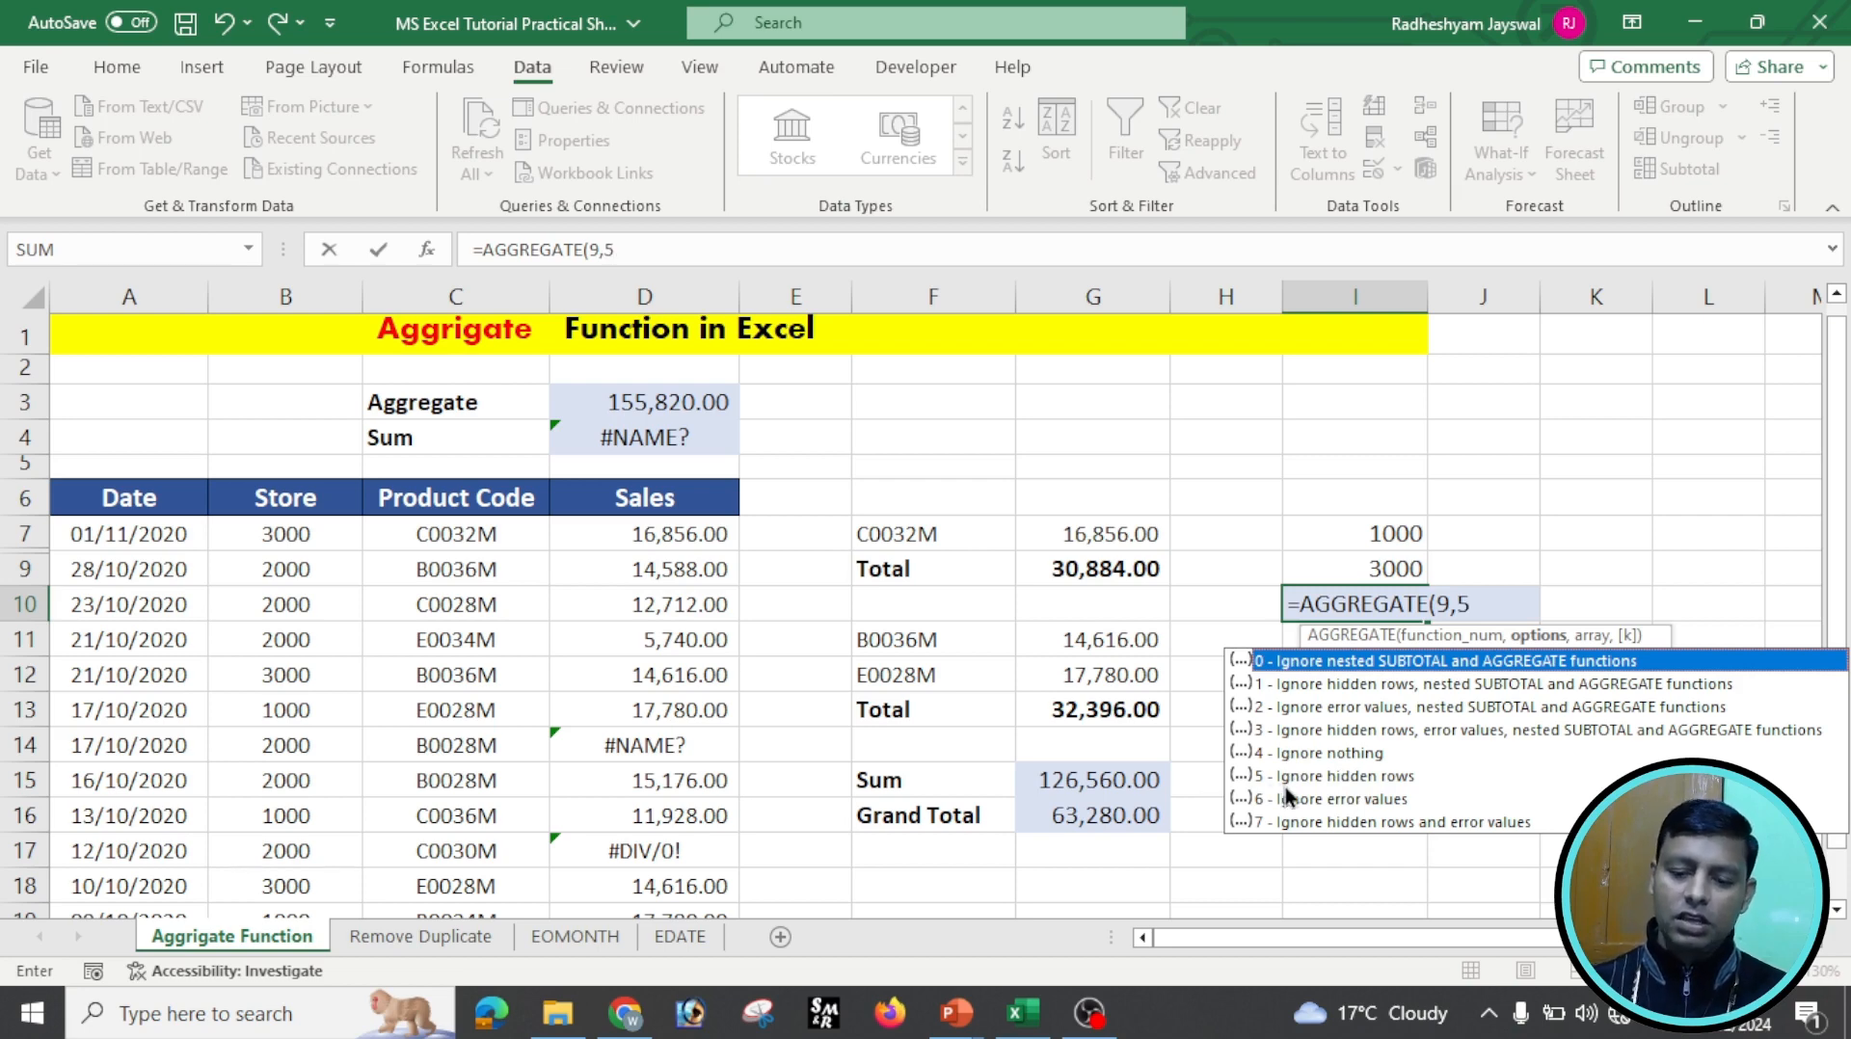
{"action": "type", "text": ","}
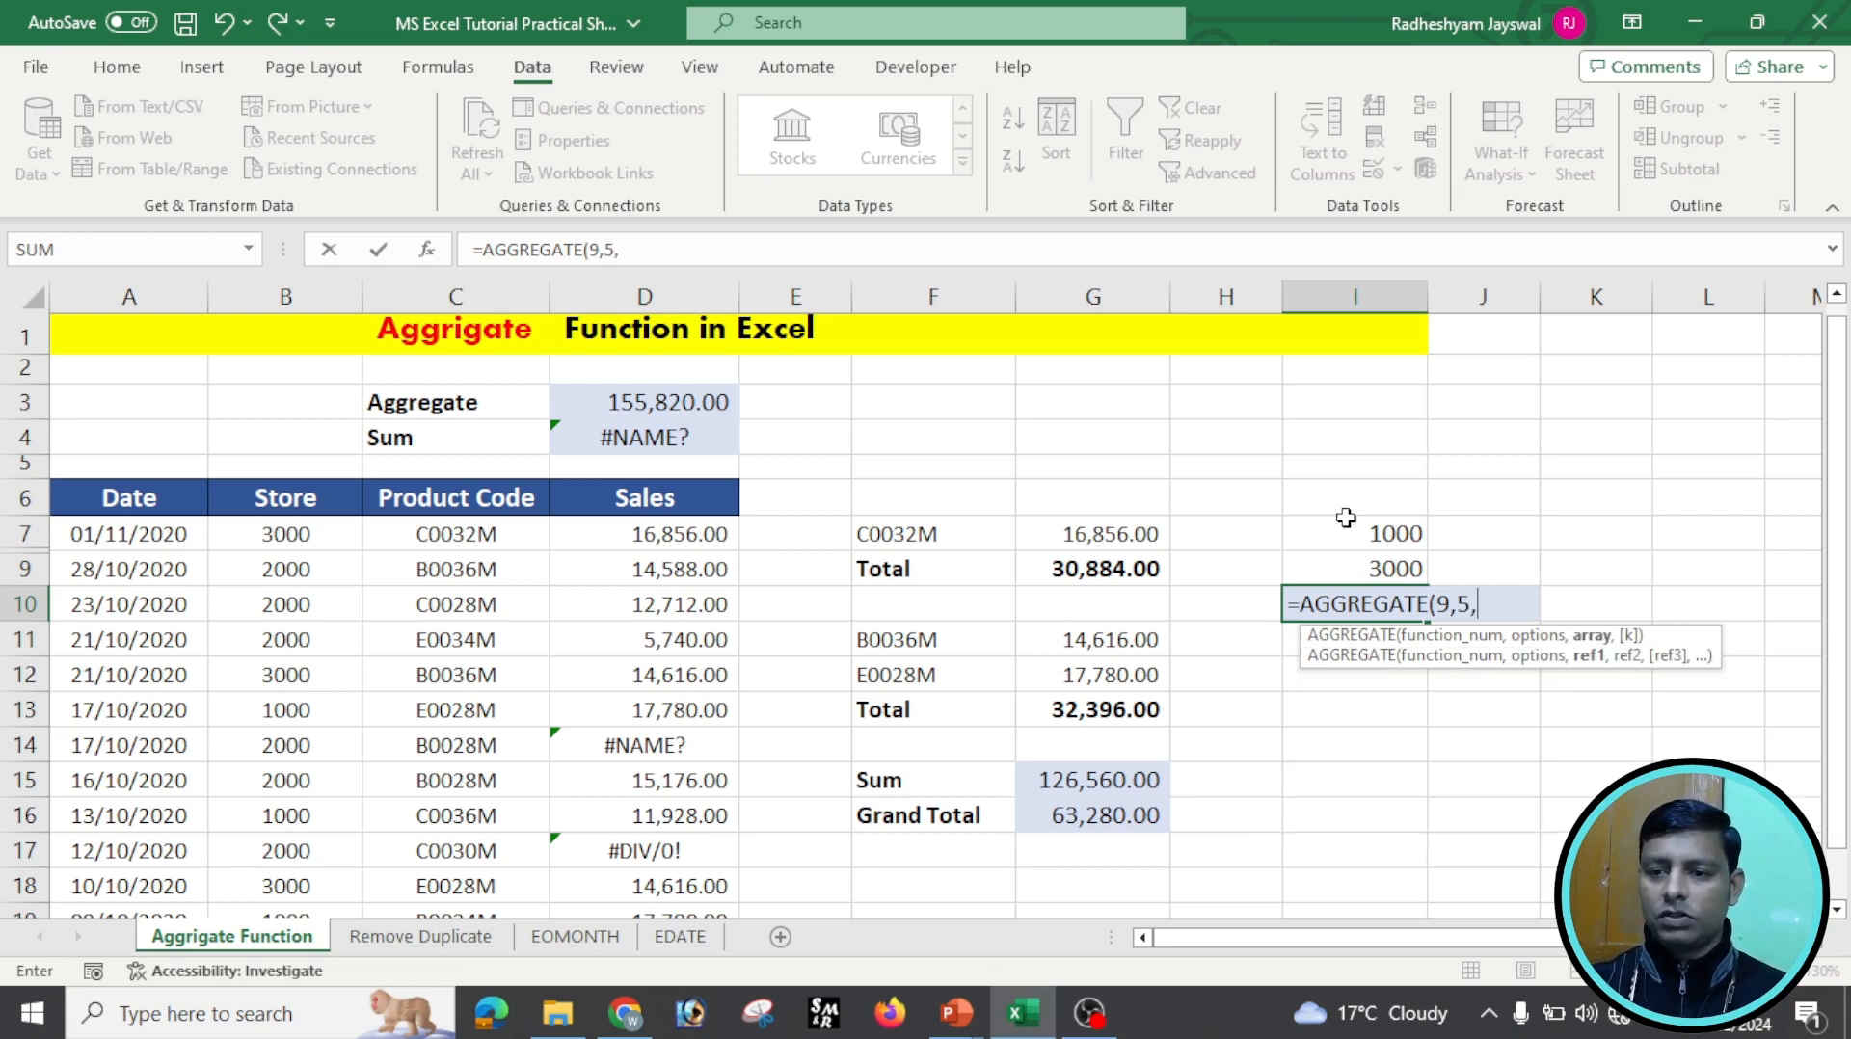
{"action": "left_click_drag", "start_coordinate": [1346, 518], "coordinate": [1346, 569]}
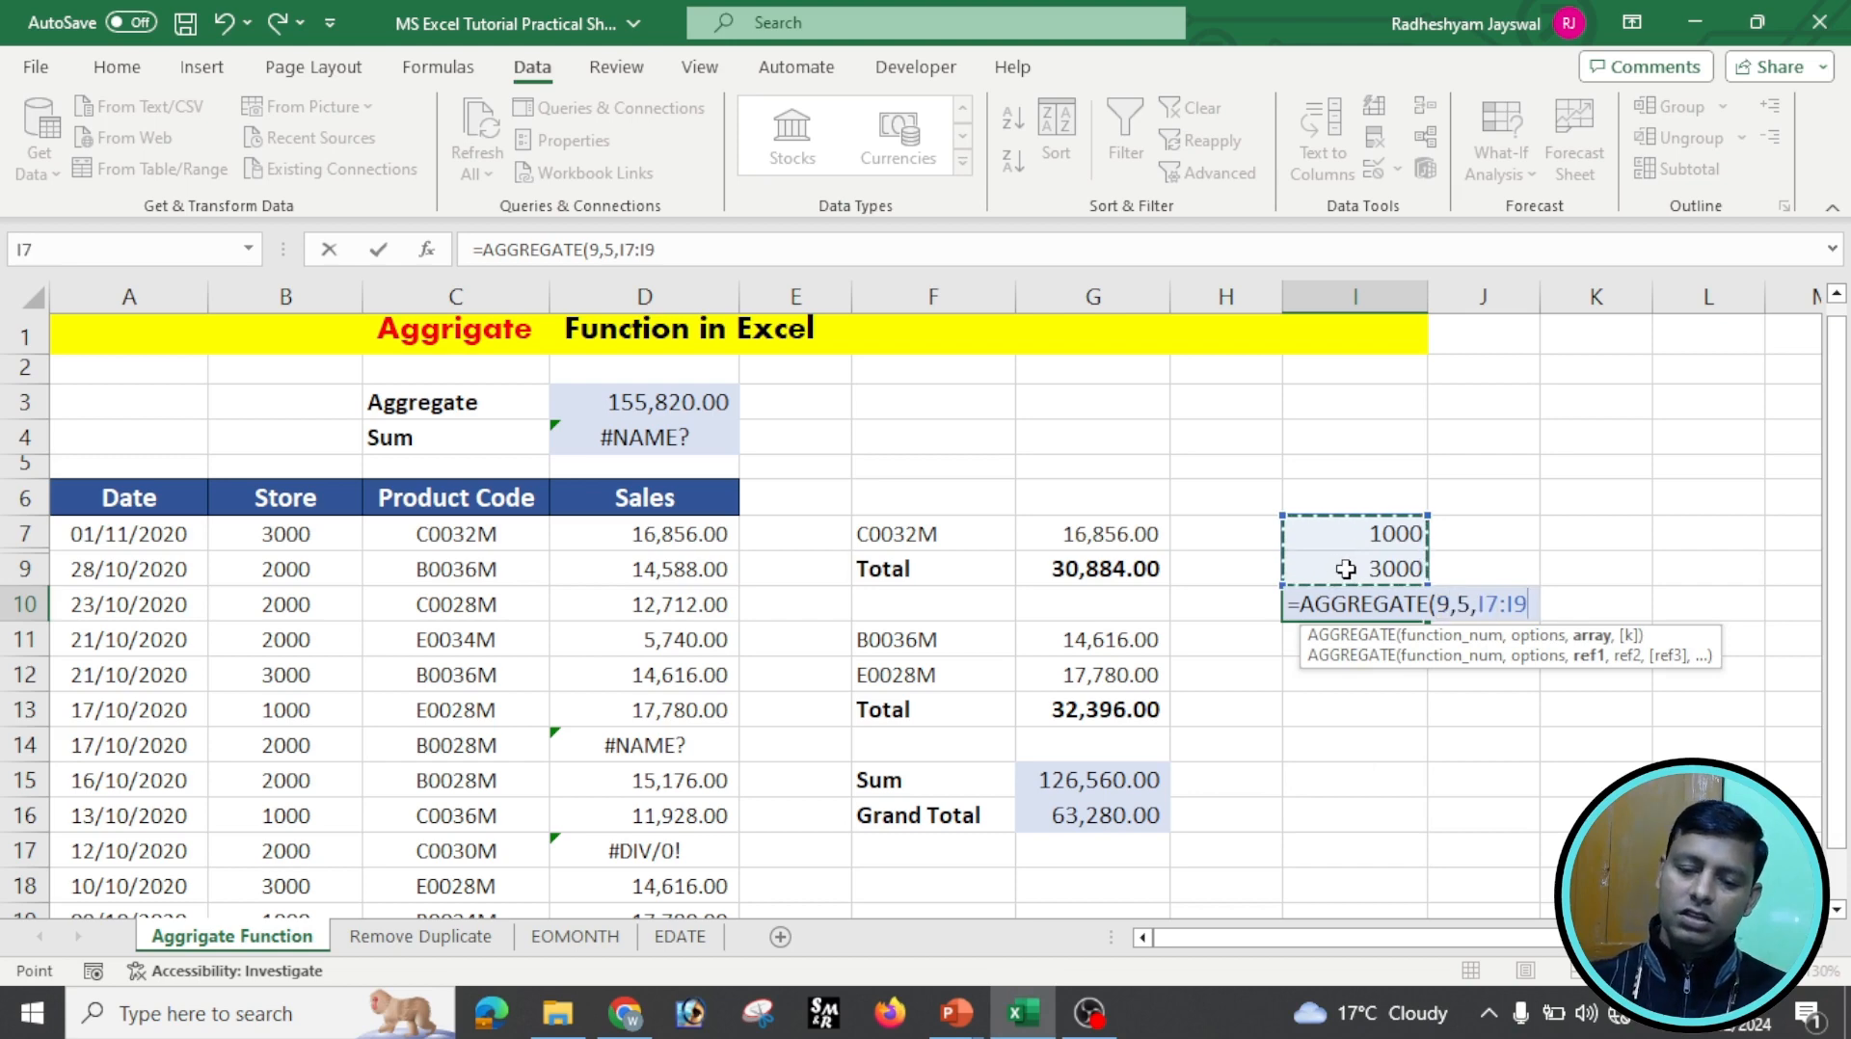
{"action": "key", "text": "Return"}
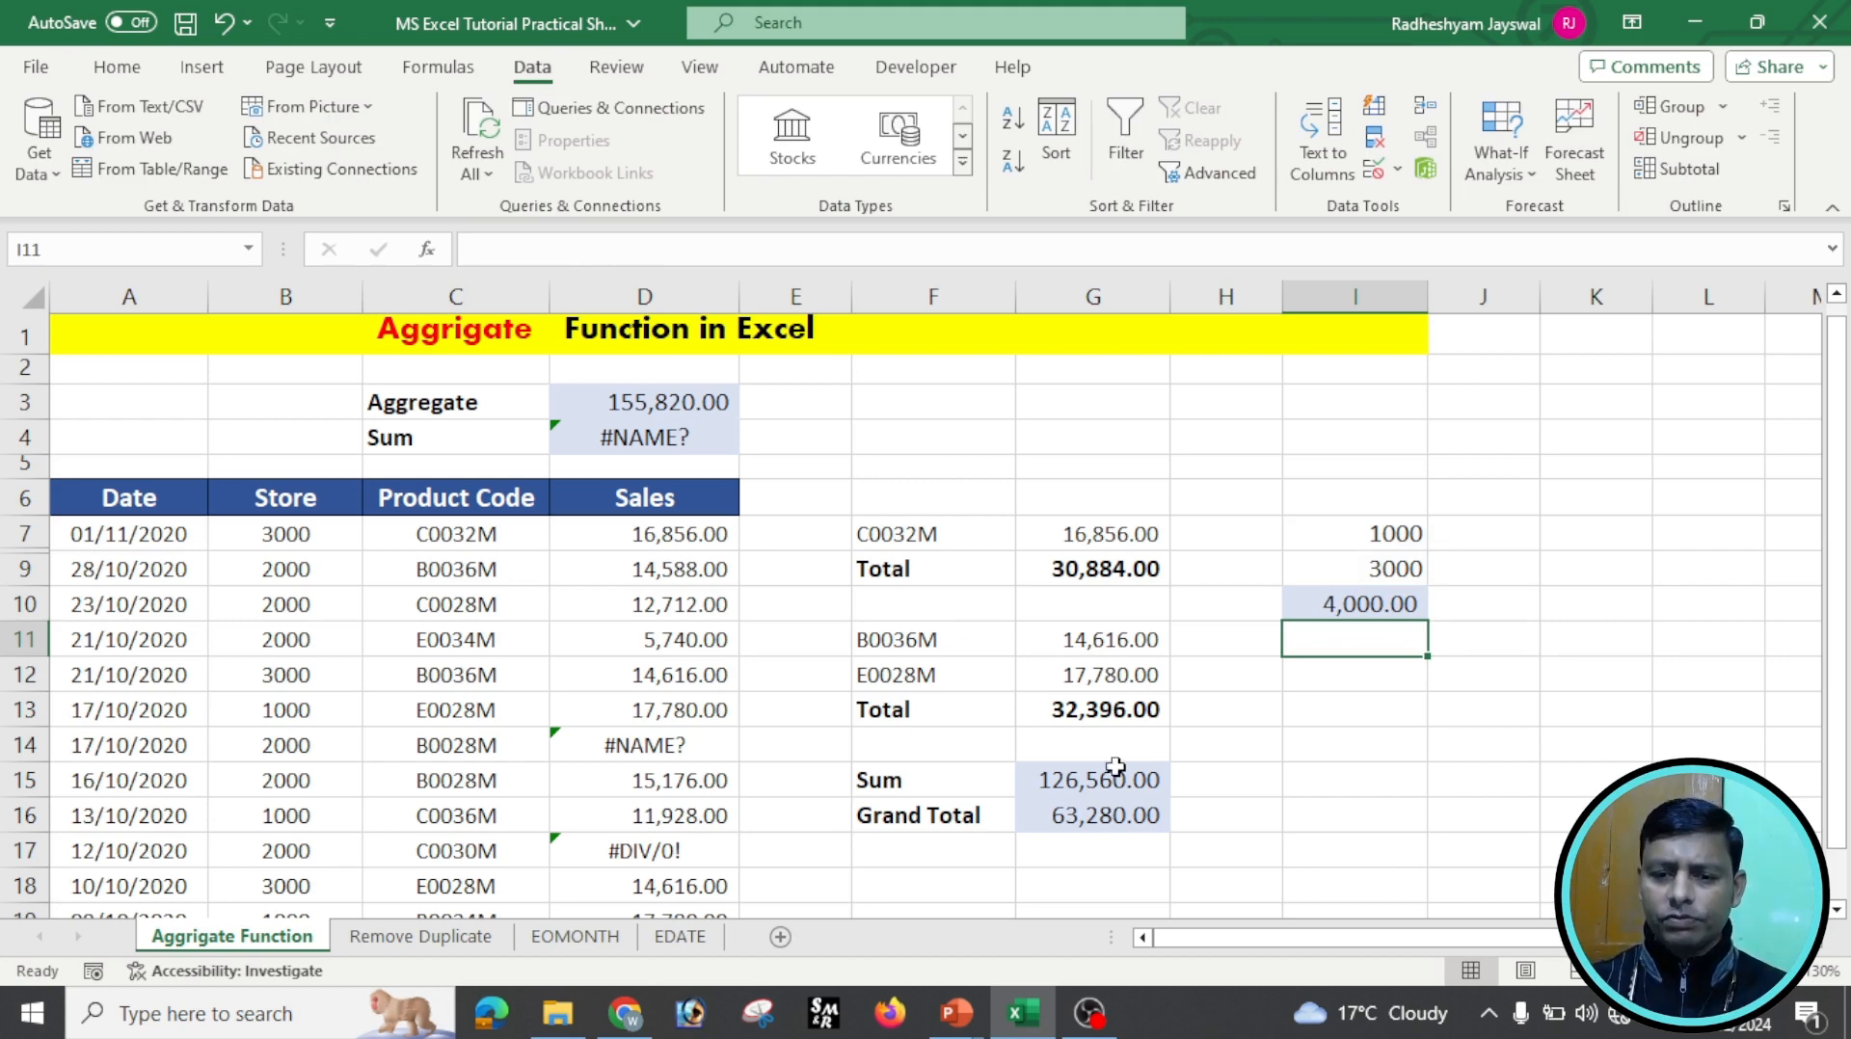
Switch to the running PowerPoint slide show with the "Aggrigate Function" Example Sheet slide.
{"action": "left_click", "coordinate": [969, 1018]}
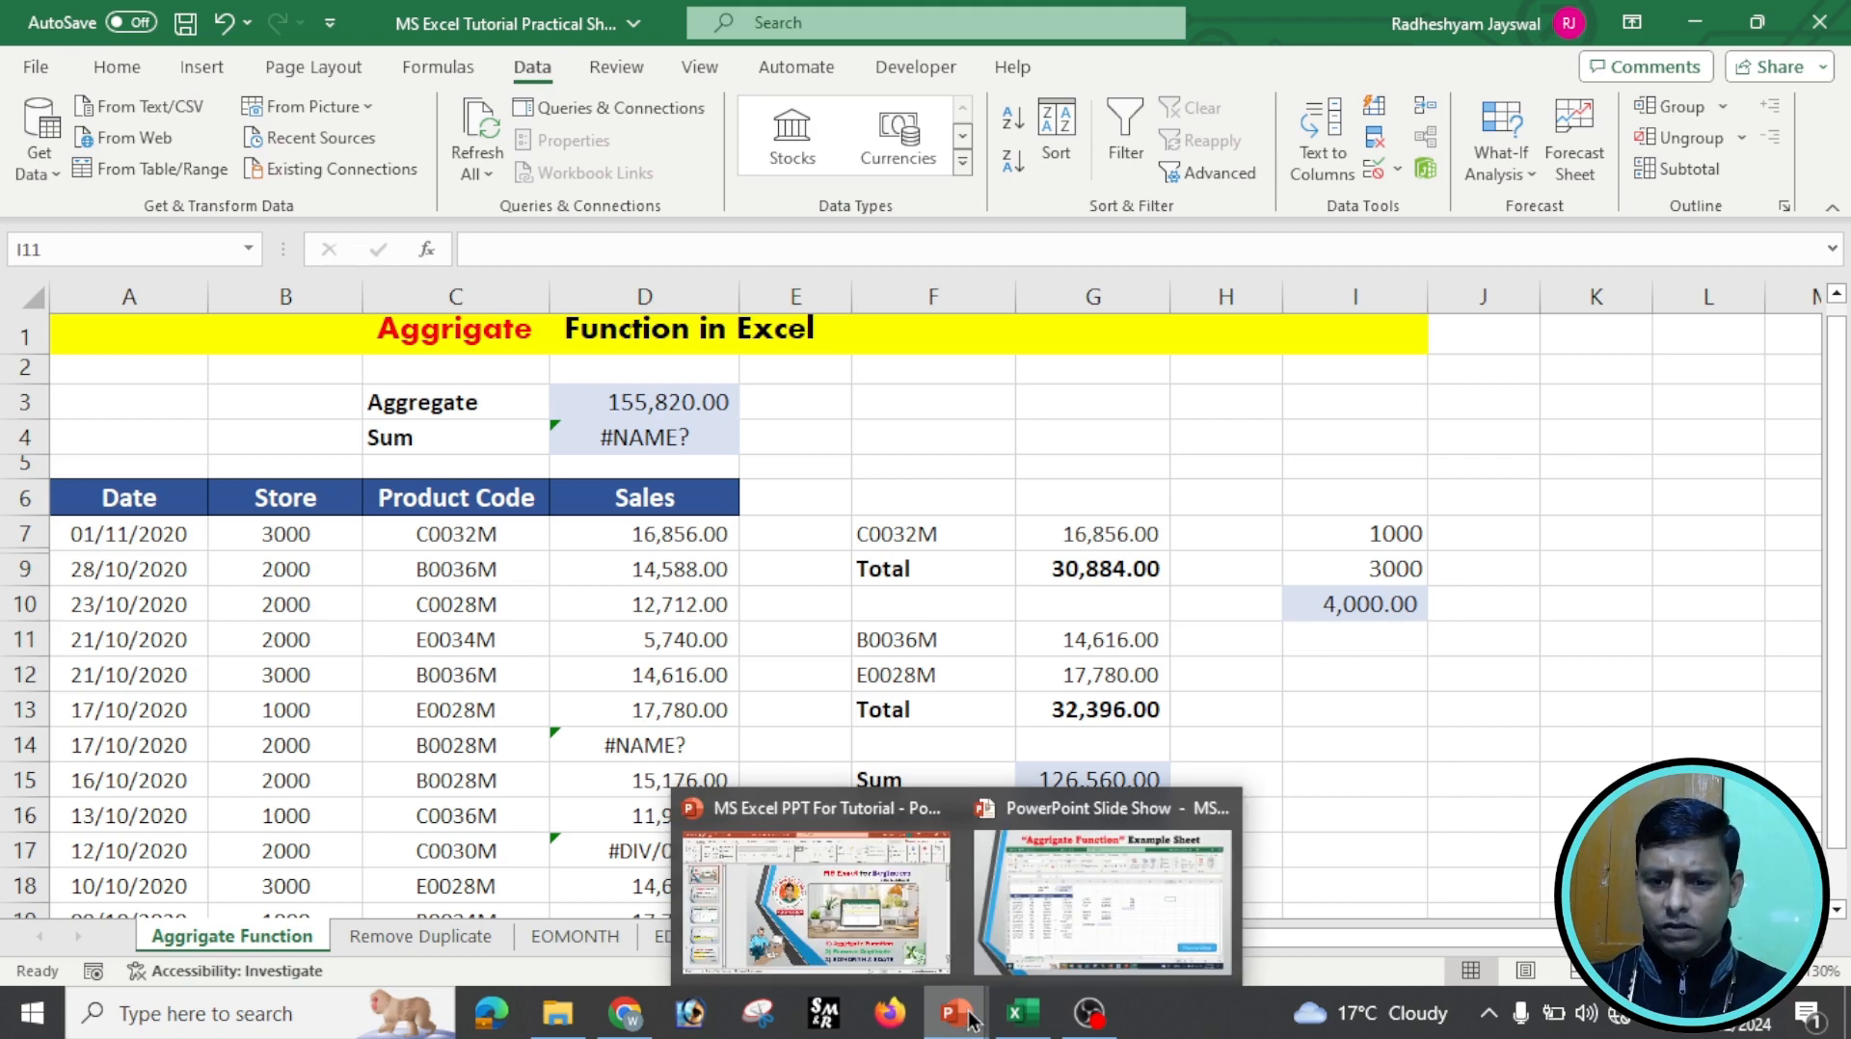
{"action": "mouse_move", "coordinate": [1109, 922]}
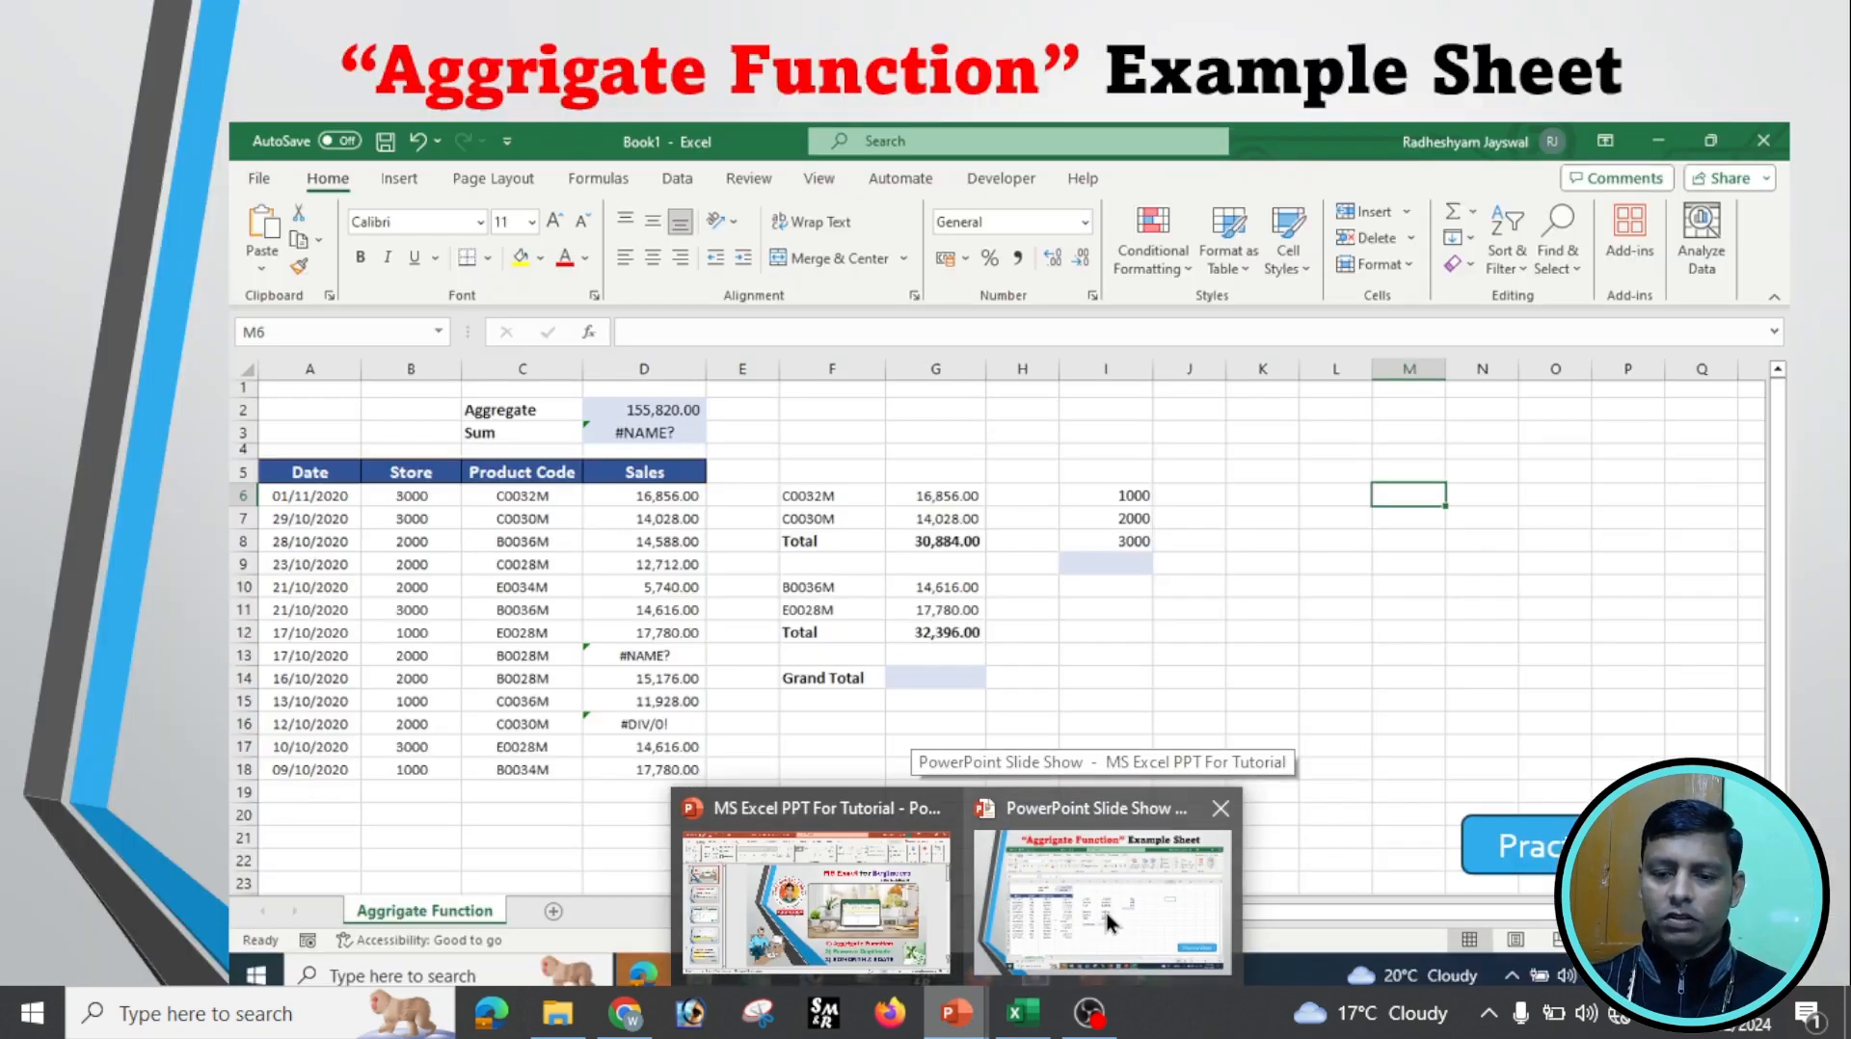
{"action": "left_click", "coordinate": [1109, 923]}
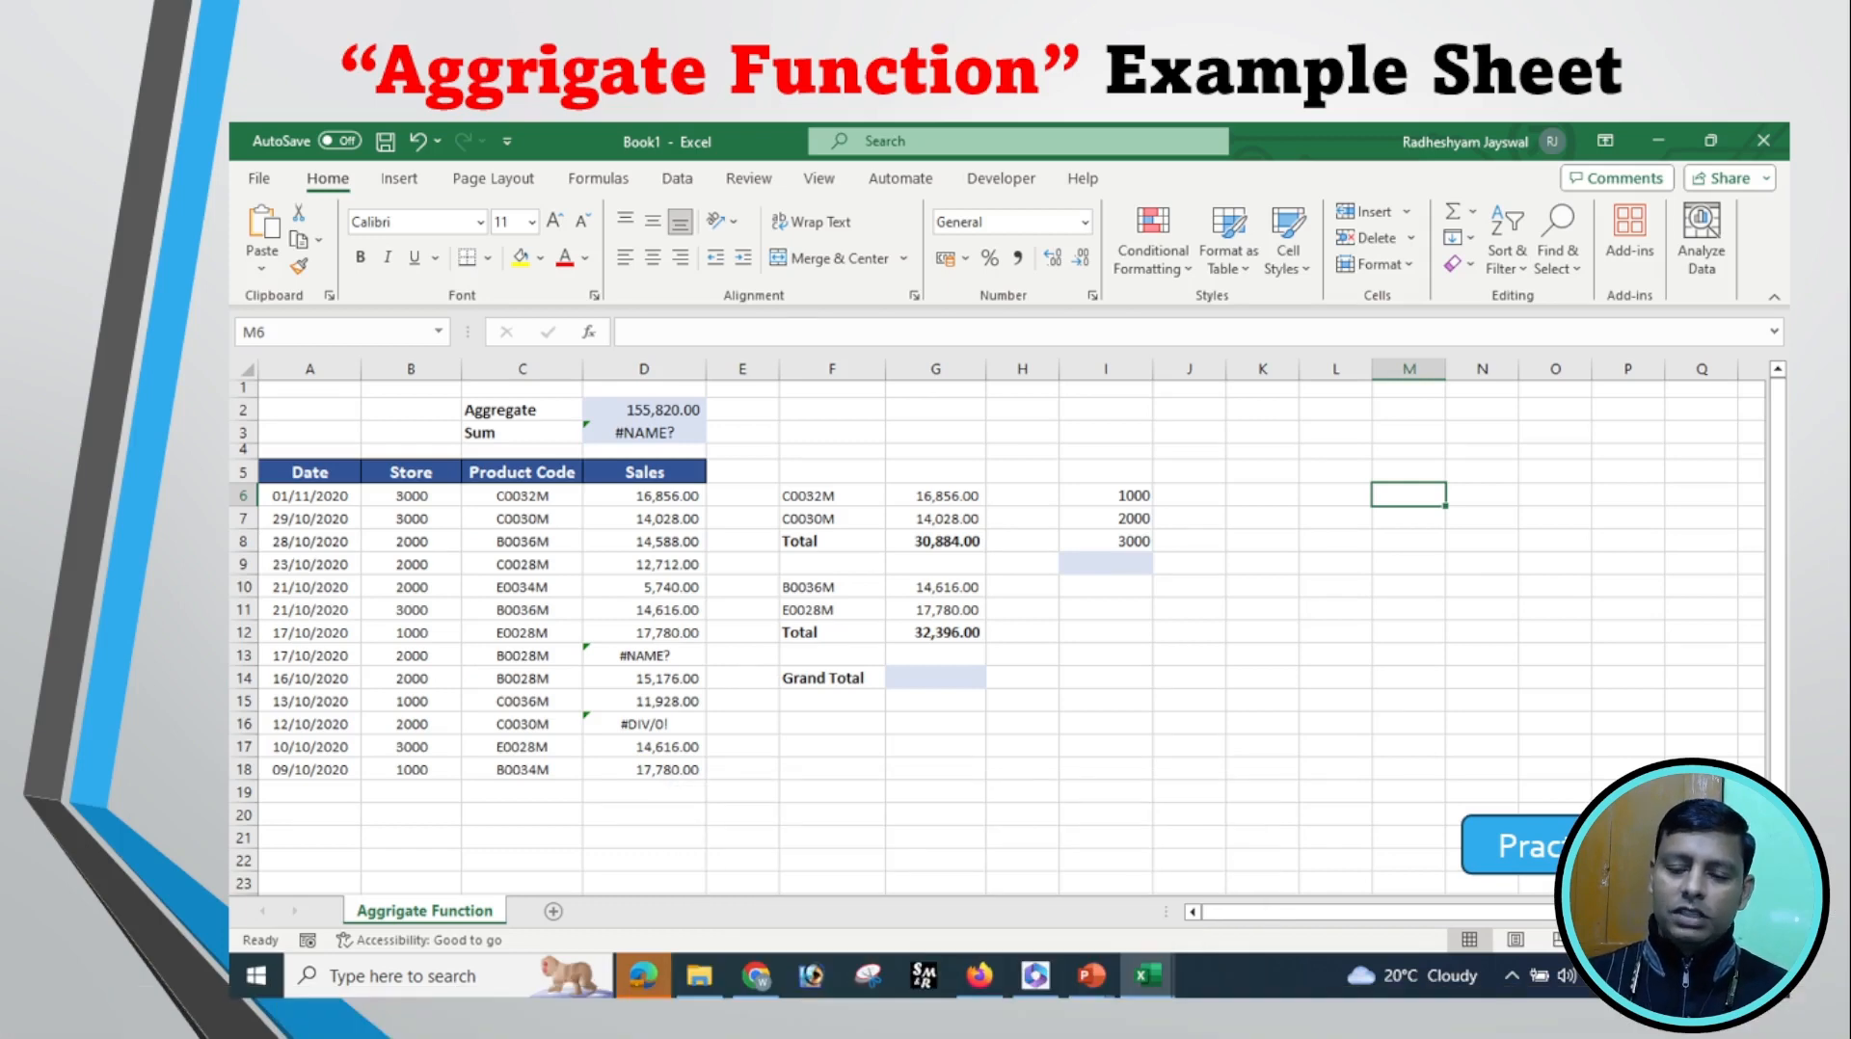